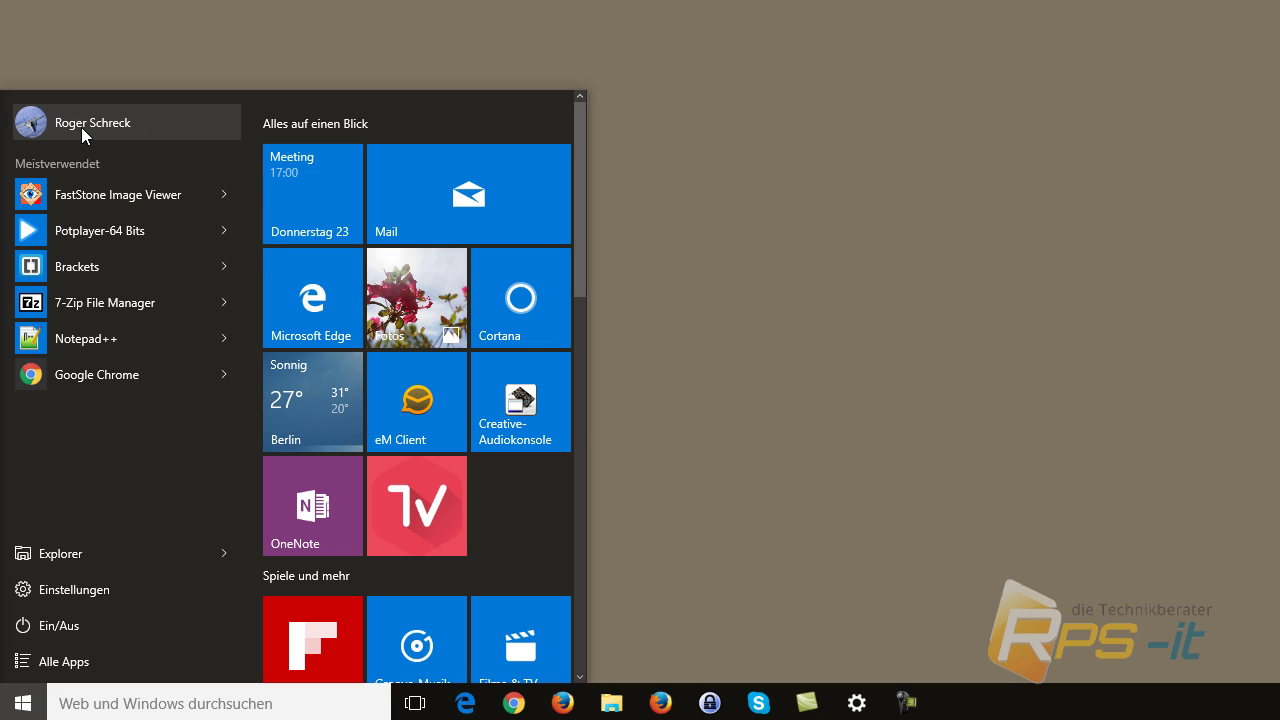
# - Show the account options offered for the signed-in user in the Start menu, and close them again
pyautogui.click(122, 126)
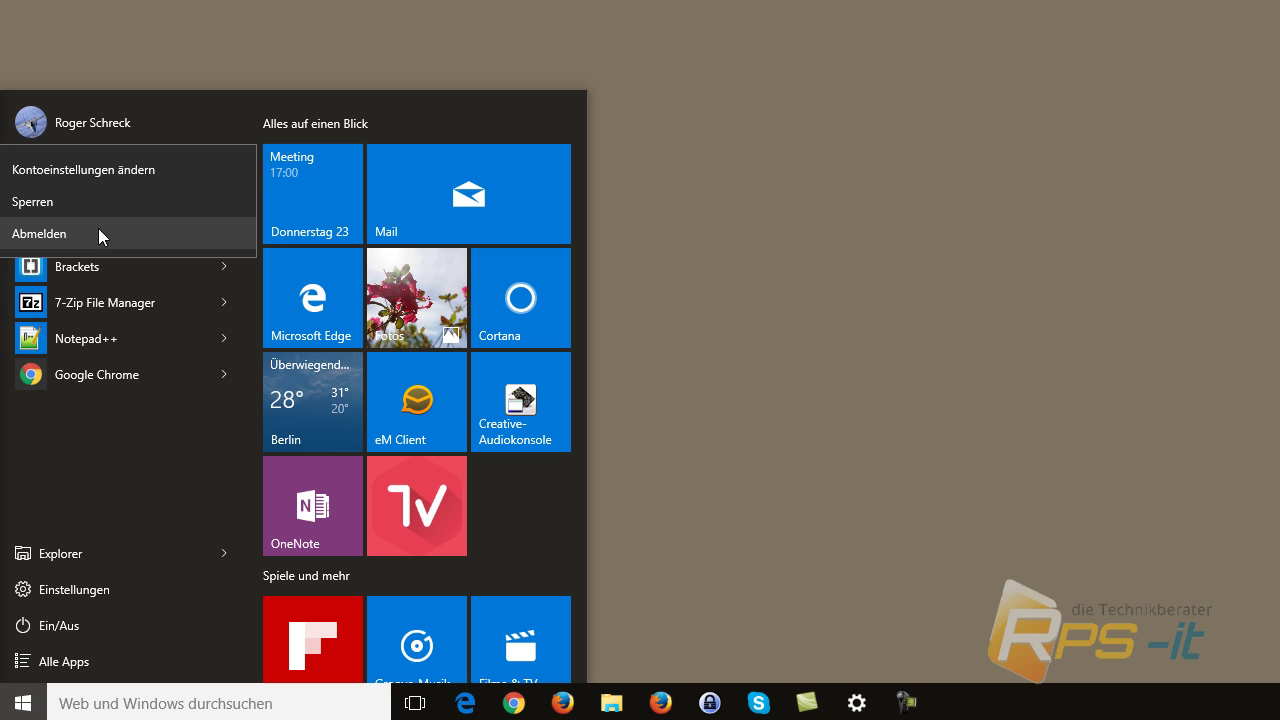
pyautogui.click(85, 125)
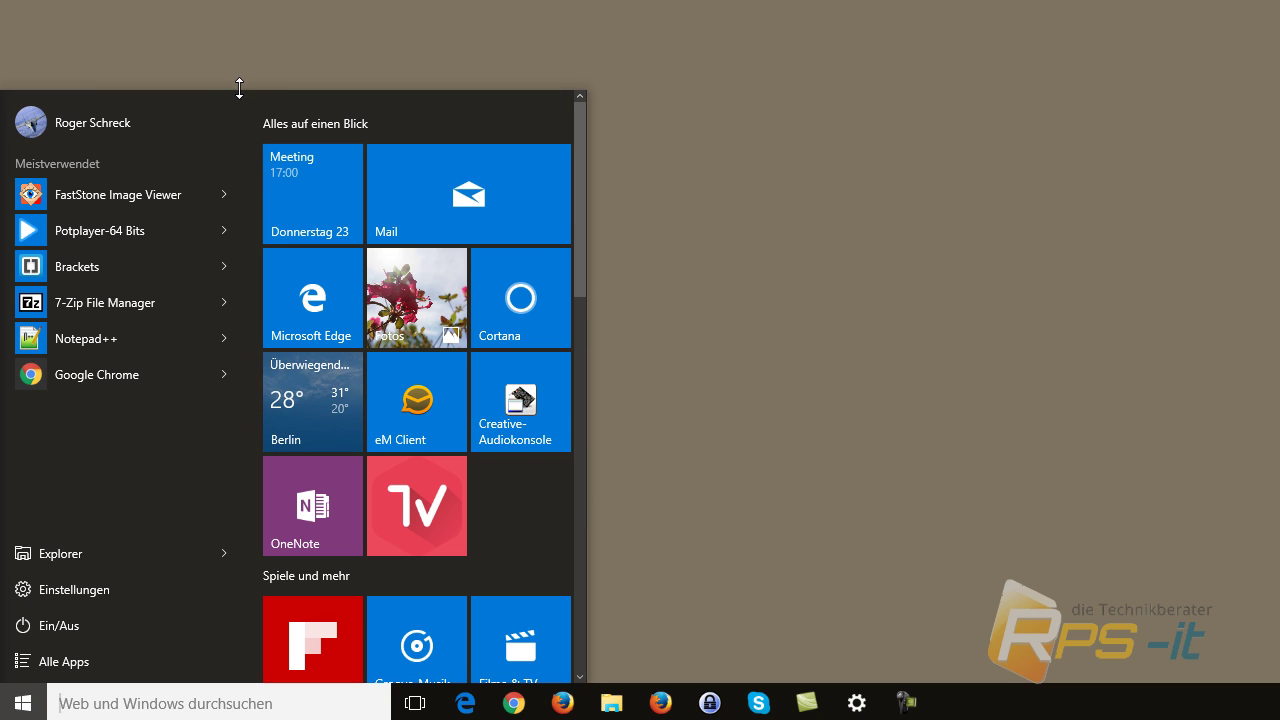
# - Adjust the Start menu's height by shrinking it and extending it slightly taller than before, and try to widen it
pyautogui.moveTo(240, 89); pyautogui.dragTo(192, 363)
pyautogui.moveTo(185, 412); pyautogui.dragTo(217, 74)
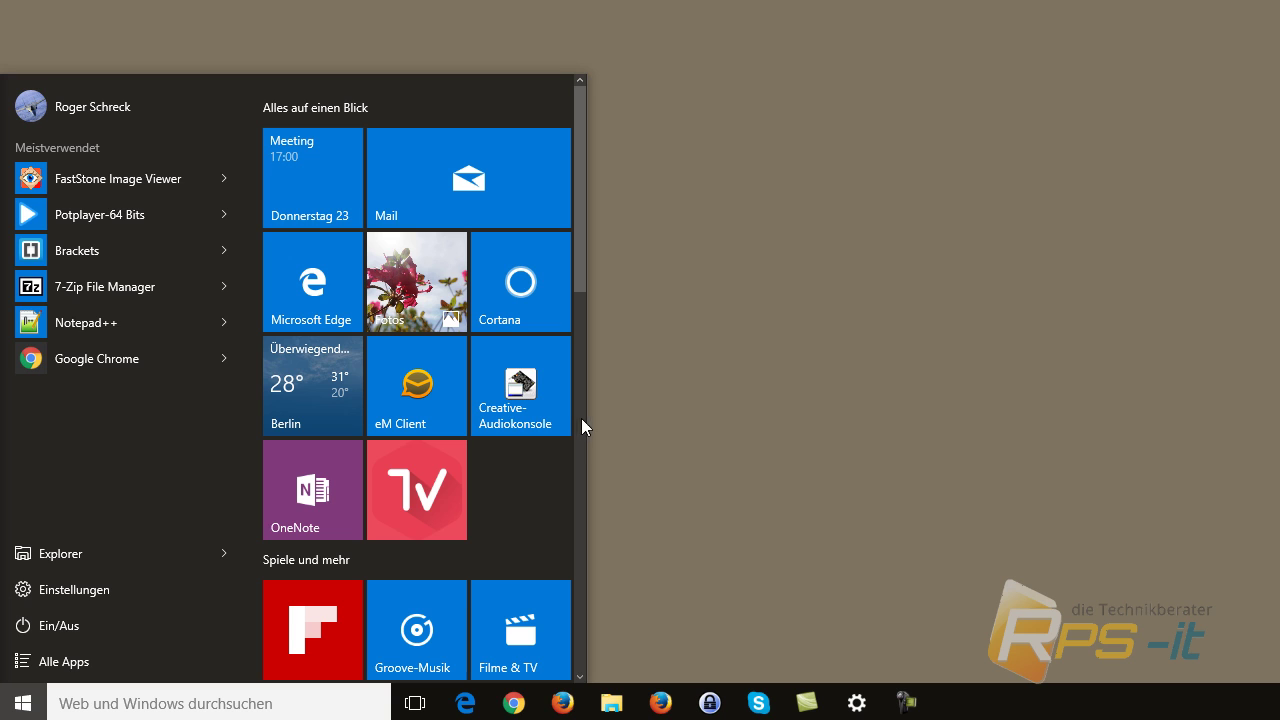
pyautogui.moveTo(590, 421); pyautogui.dragTo(679, 362)
pyautogui.scroll(-5, 413, 335)
pyautogui.scroll(5, 413, 335)
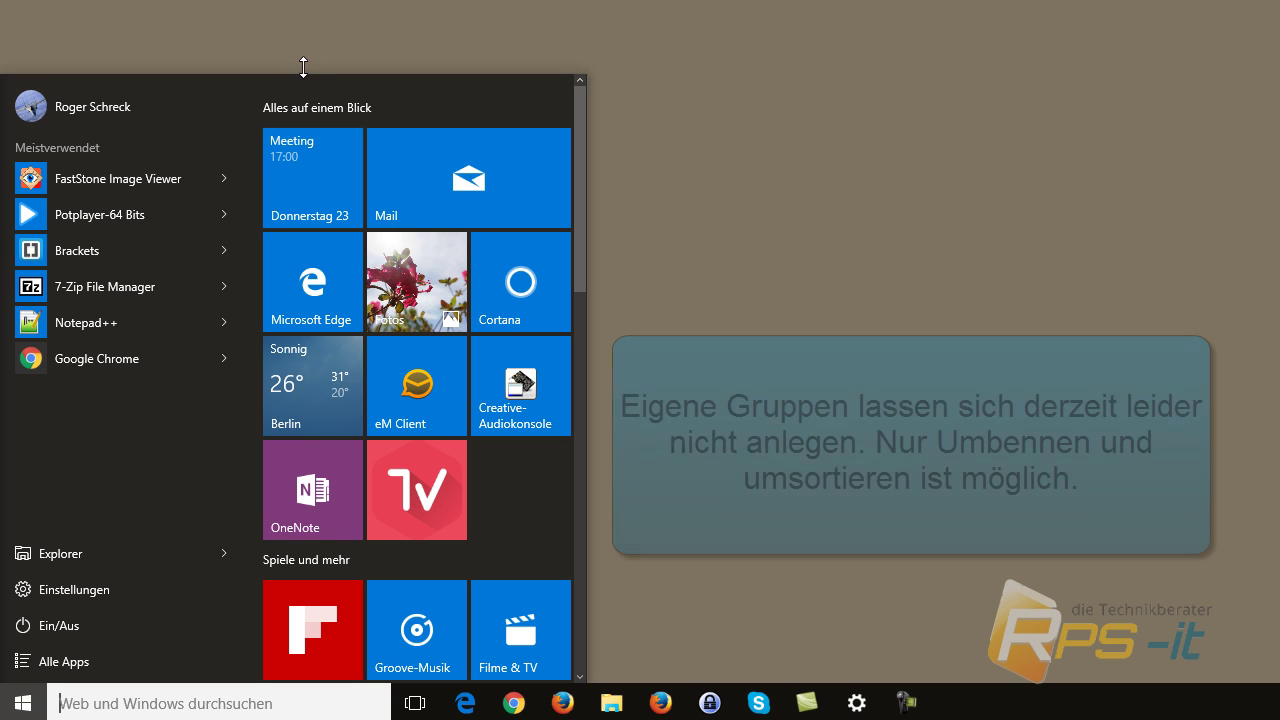
# - Open the name of the "Alles auf einem Blick" tile group for editing and leave it without entering a new name
pyautogui.moveTo(358, 107)
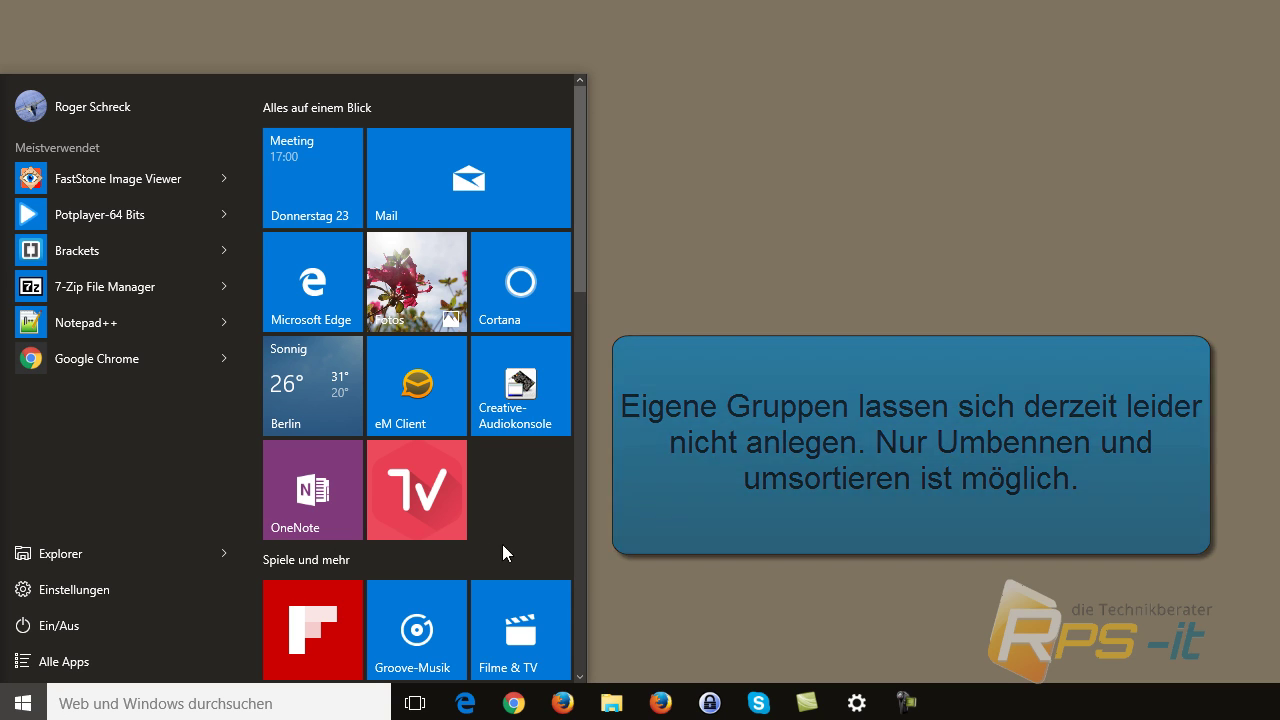
pyautogui.click(543, 113)
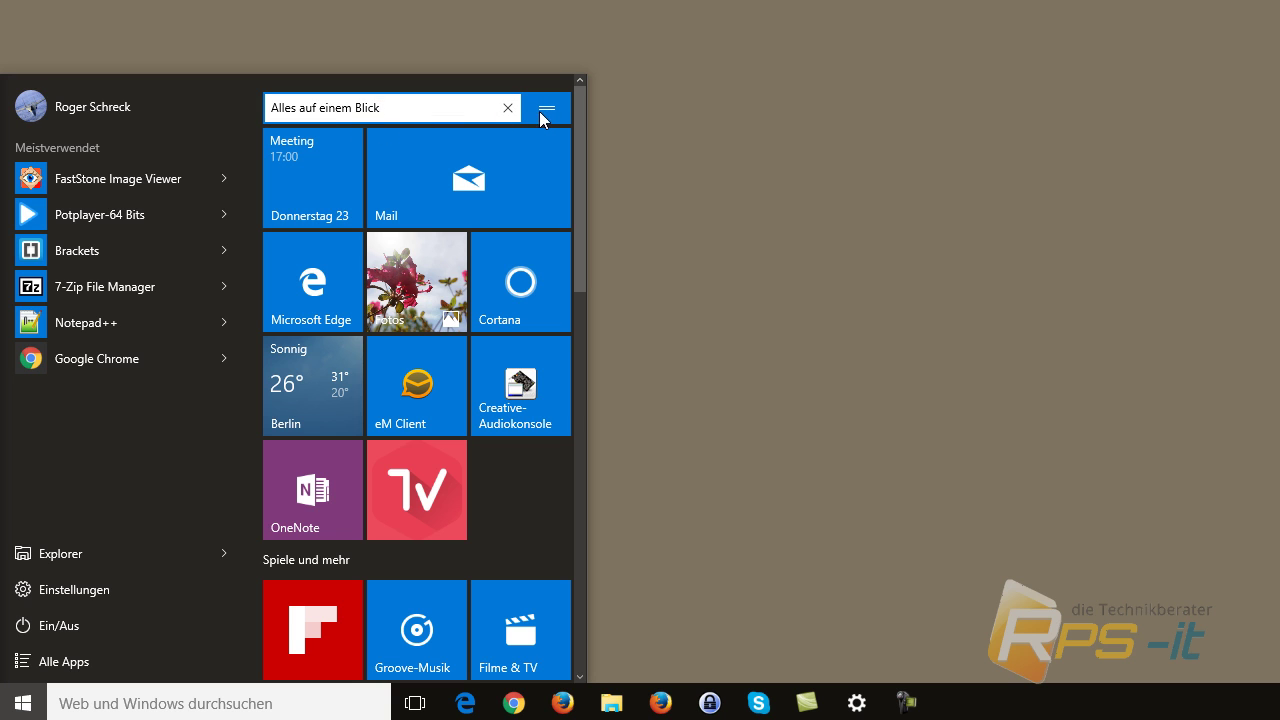
pyautogui.click(190, 465)
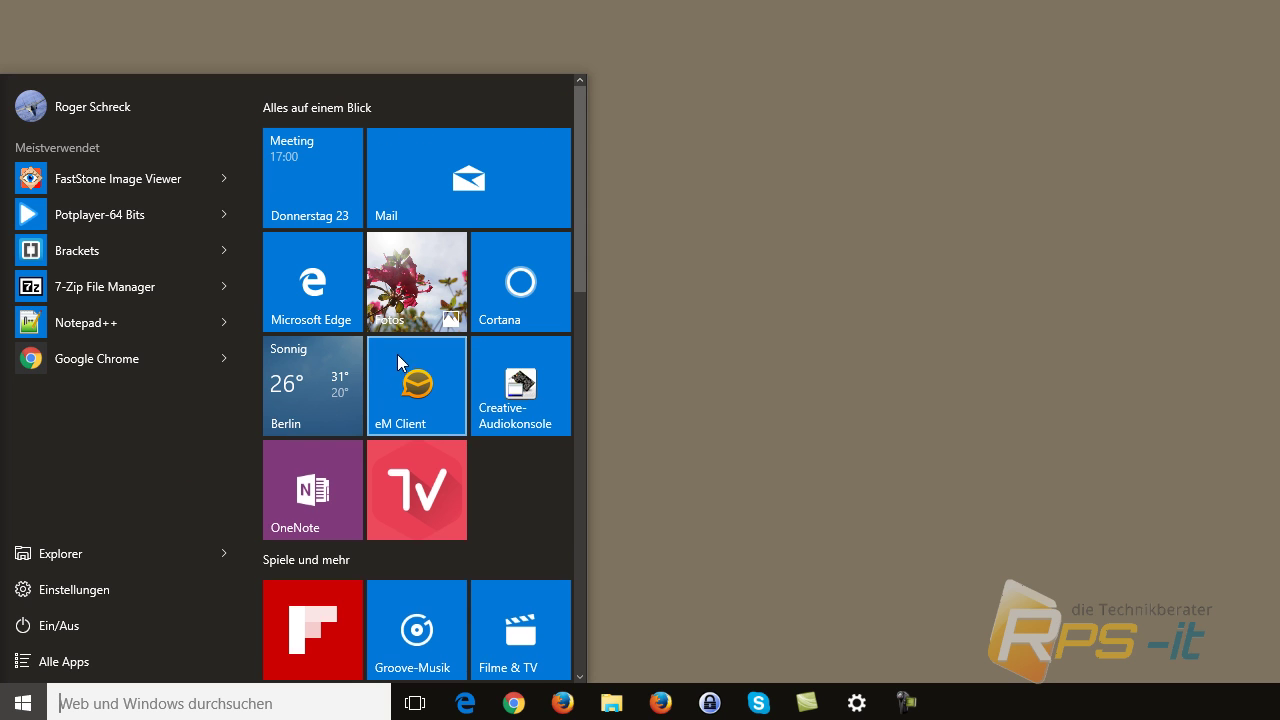
pyautogui.scroll(-3, 400, 354)
pyautogui.scroll(3, 352, 285)
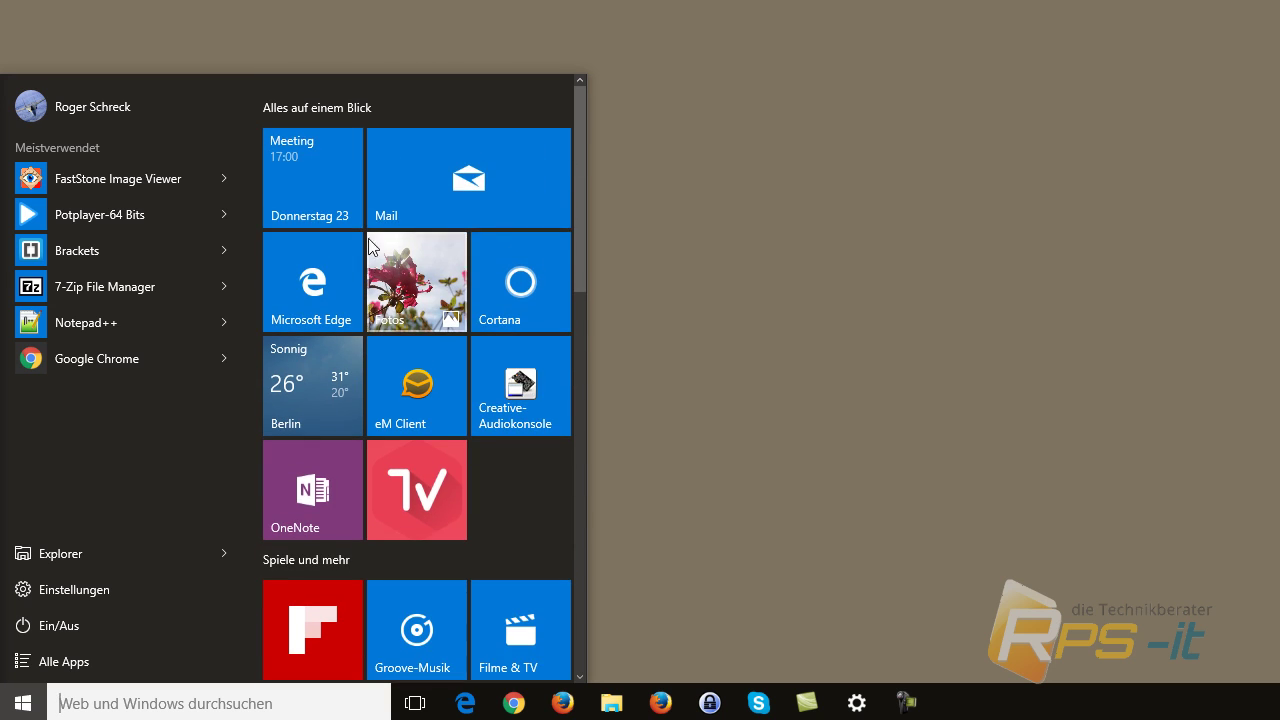
# - Move the "Spiele und mehr" tile group above "Alles auf einem Blick" and back below it
pyautogui.click(339, 564)
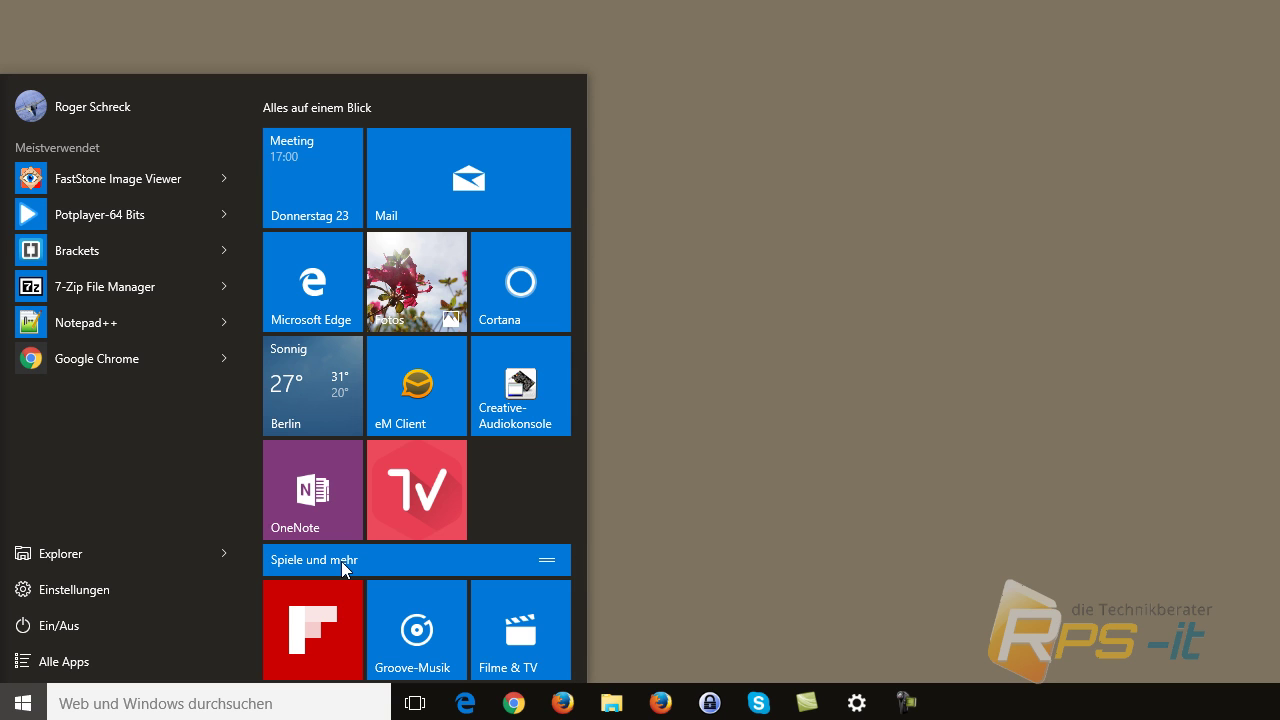
pyautogui.moveTo(341, 561); pyautogui.dragTo(327, 103)
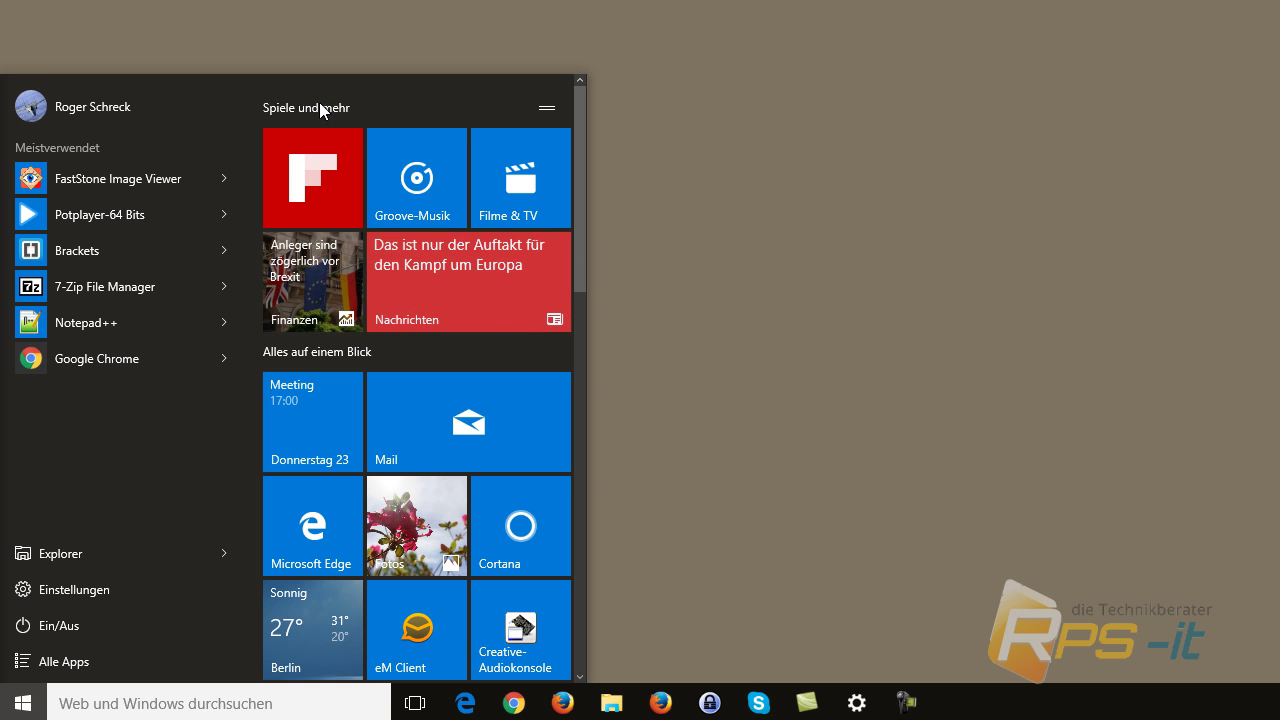
pyautogui.moveTo(319, 103); pyautogui.dragTo(322, 565)
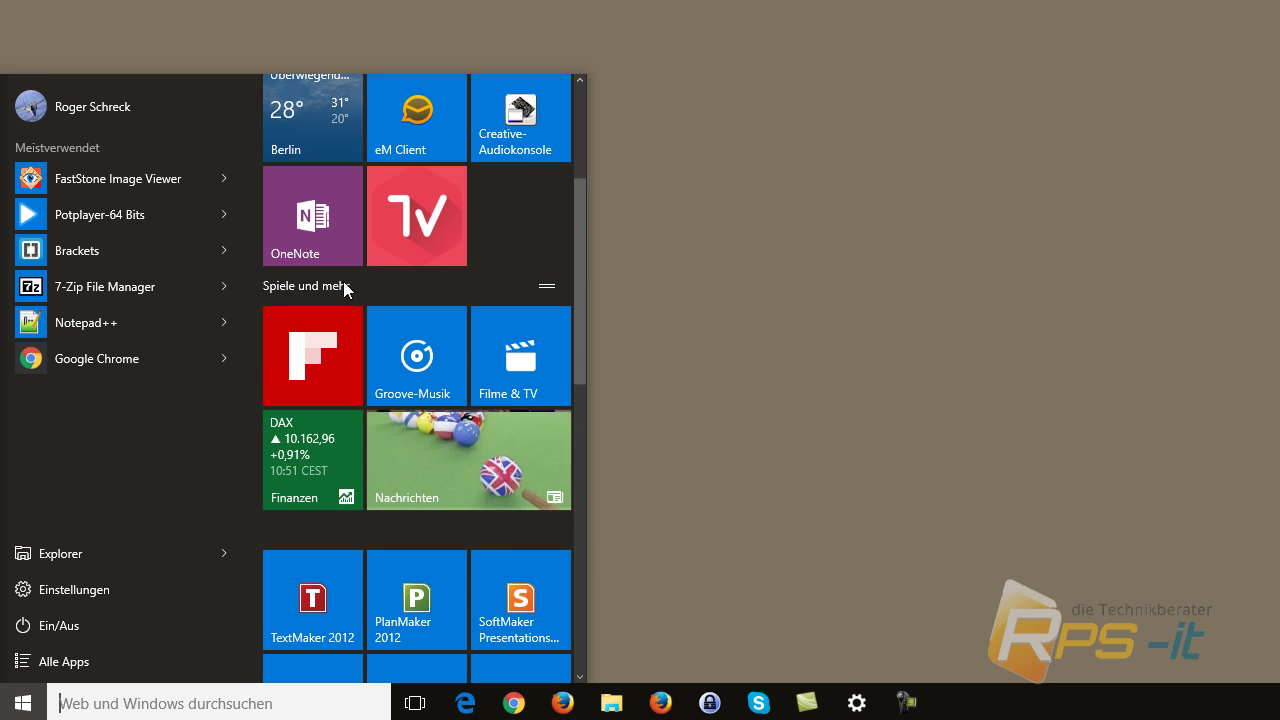
# - Try to move the Creative-Audiokonsole tile further up among the tiles of the "Alles auf einem Blick" group
pyautogui.scroll(-4, 321, 536)
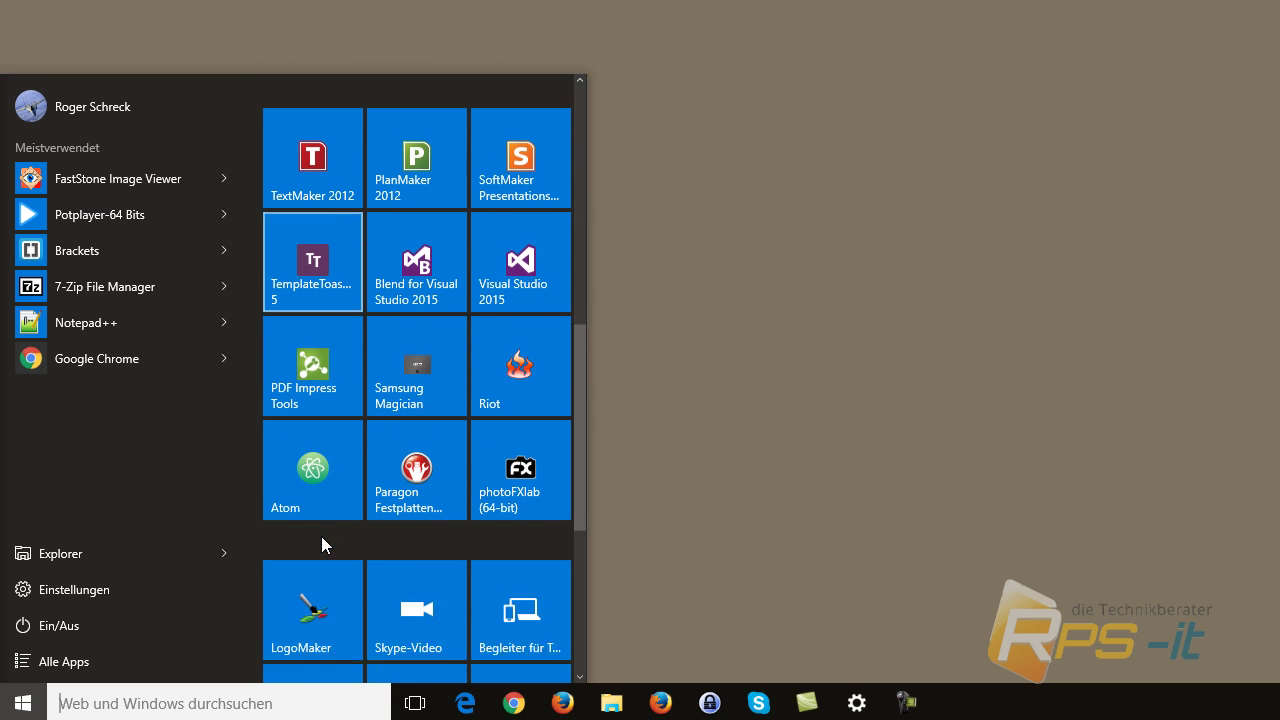
pyautogui.scroll(4, 321, 536)
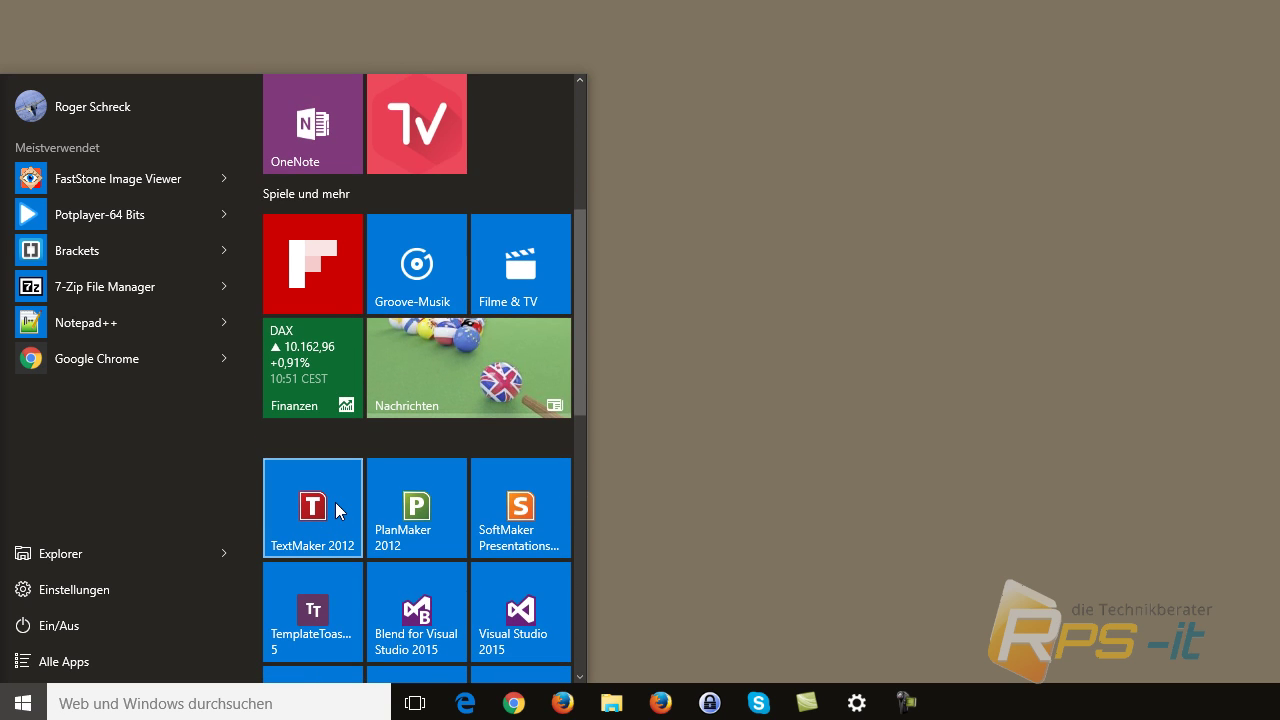
pyautogui.scroll(3, 335, 502)
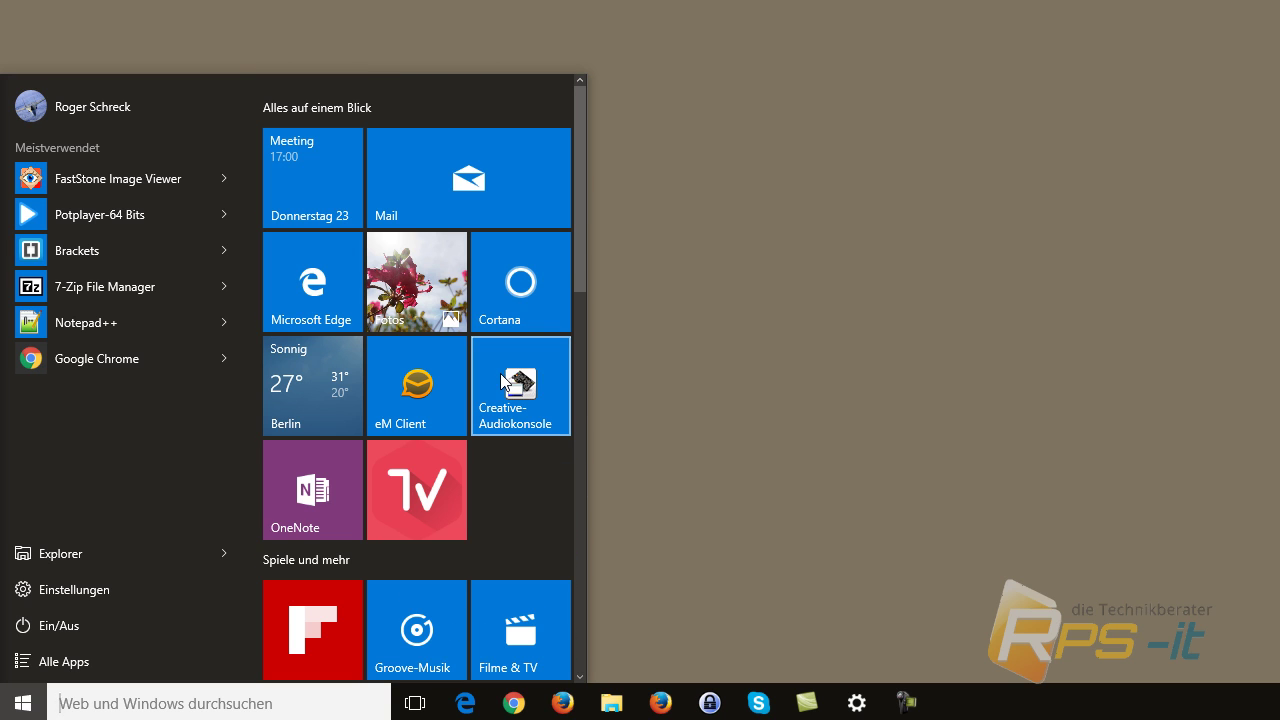
pyautogui.moveTo(512, 383); pyautogui.dragTo(515, 240)
pyautogui.scroll(3, 492, 274)
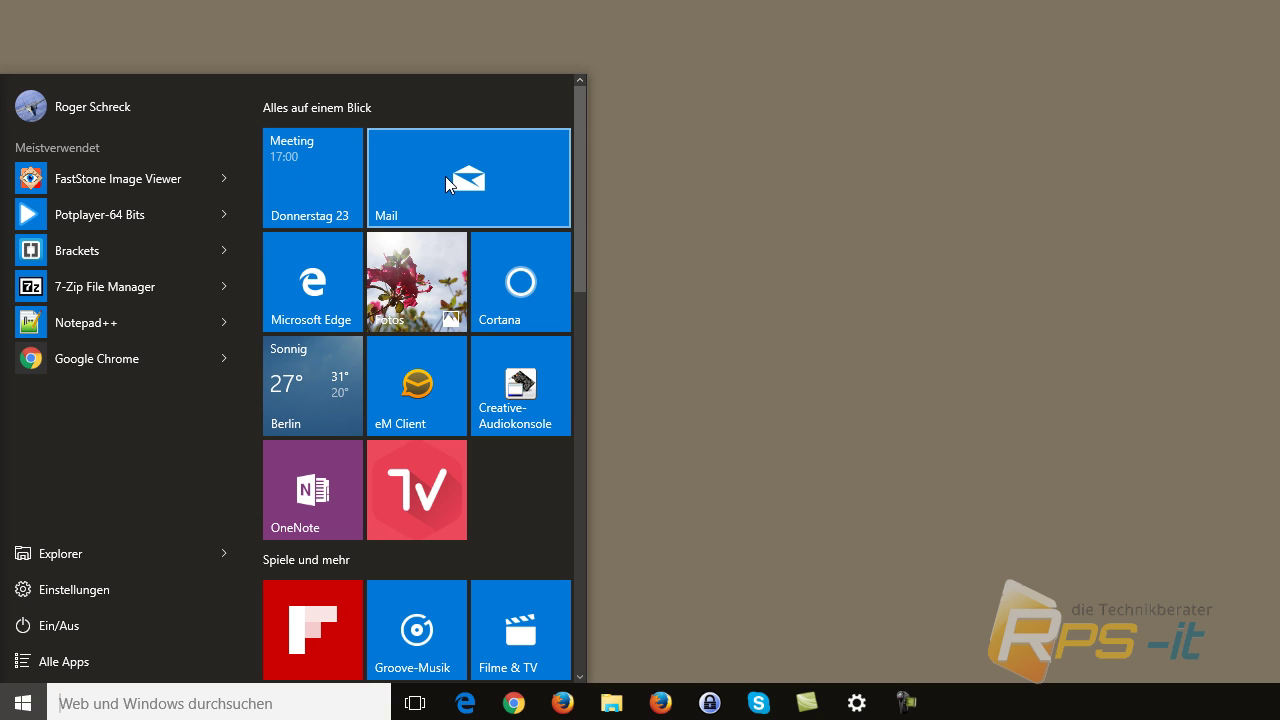
# - Check which sizes are available for the Mail tile, and close the options without choosing one
pyautogui.rightClick(509, 157)
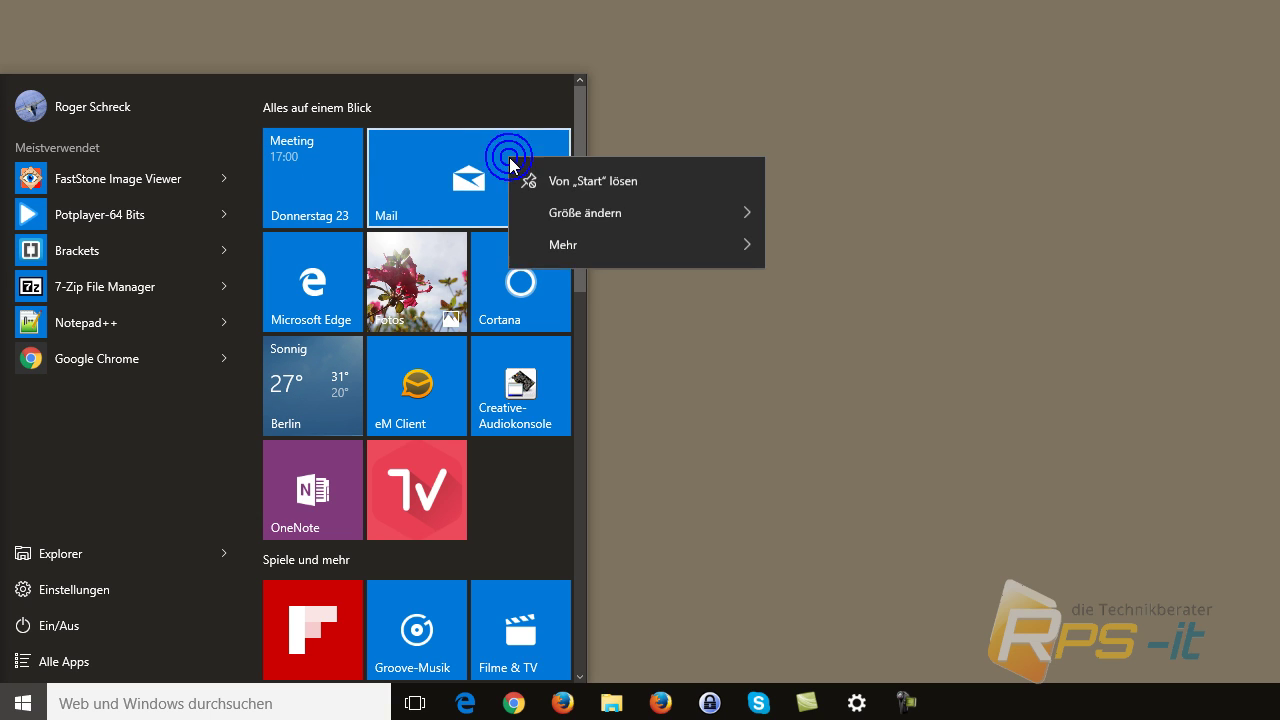
pyautogui.moveTo(527, 219)
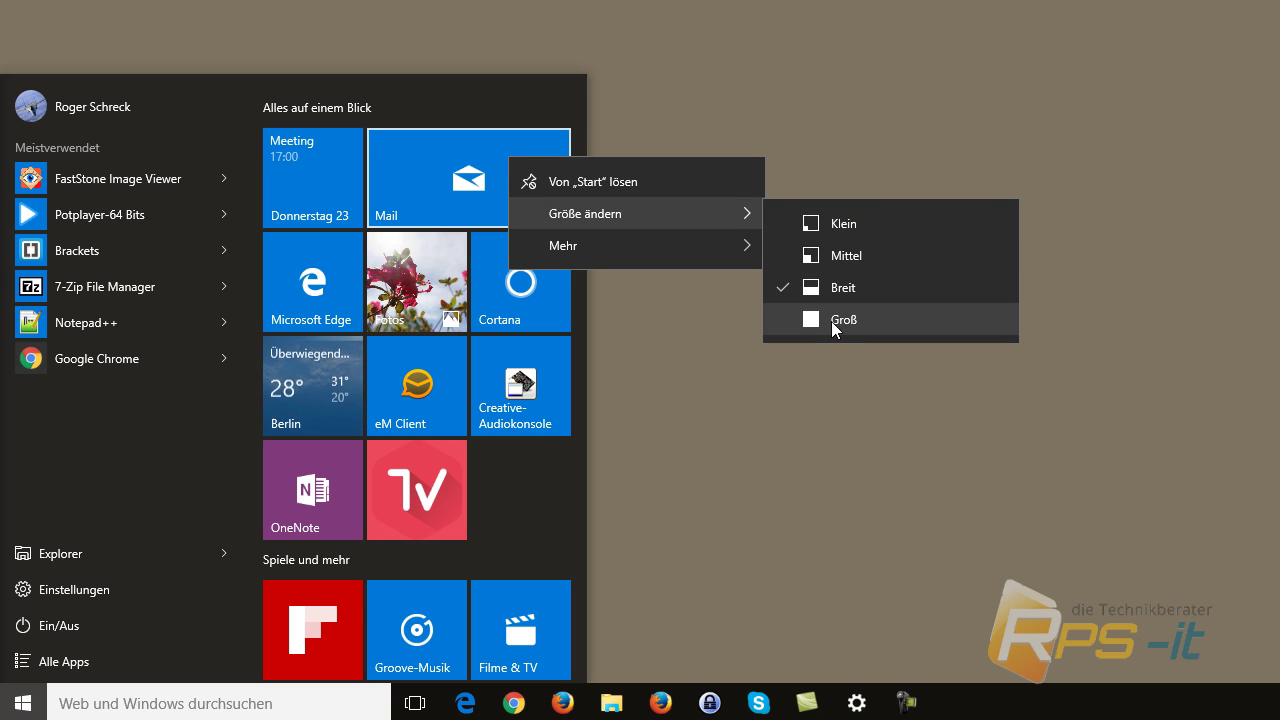
pyautogui.press('Escape')
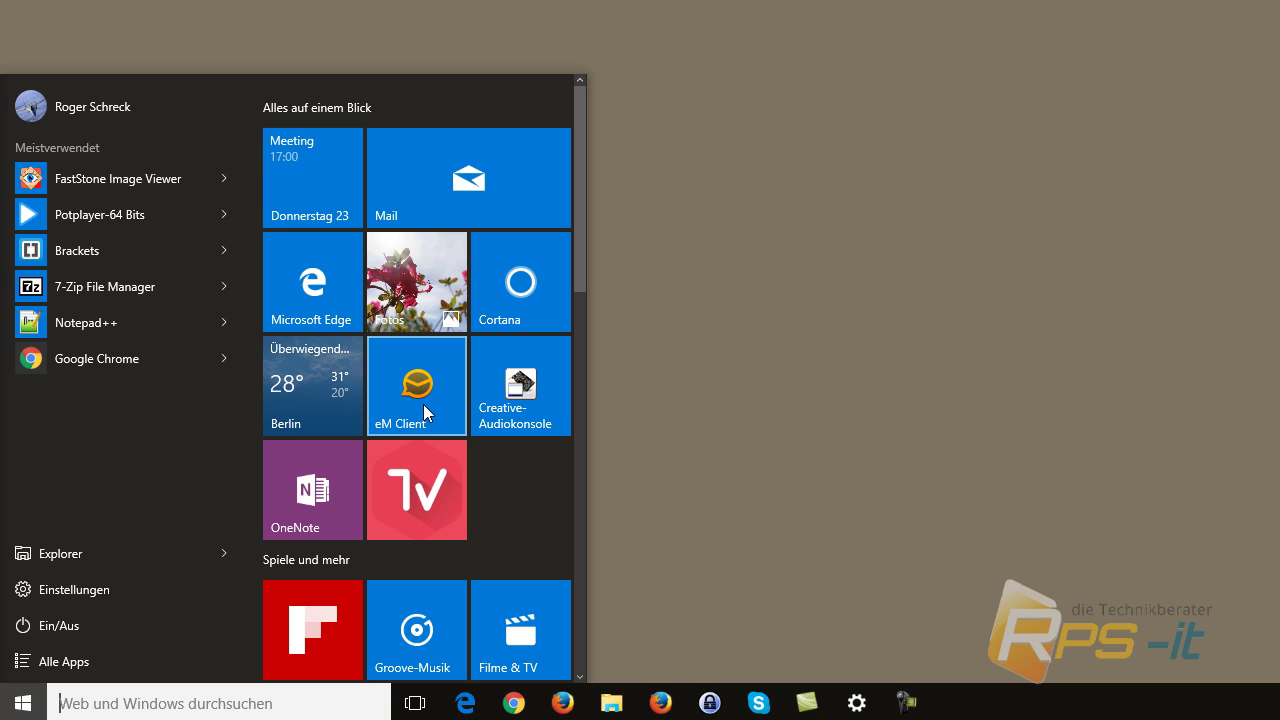
# - Set the Berlin weather tile's size to Groß and the eM Client tile's size to Klein
pyautogui.rightClick(315, 367)
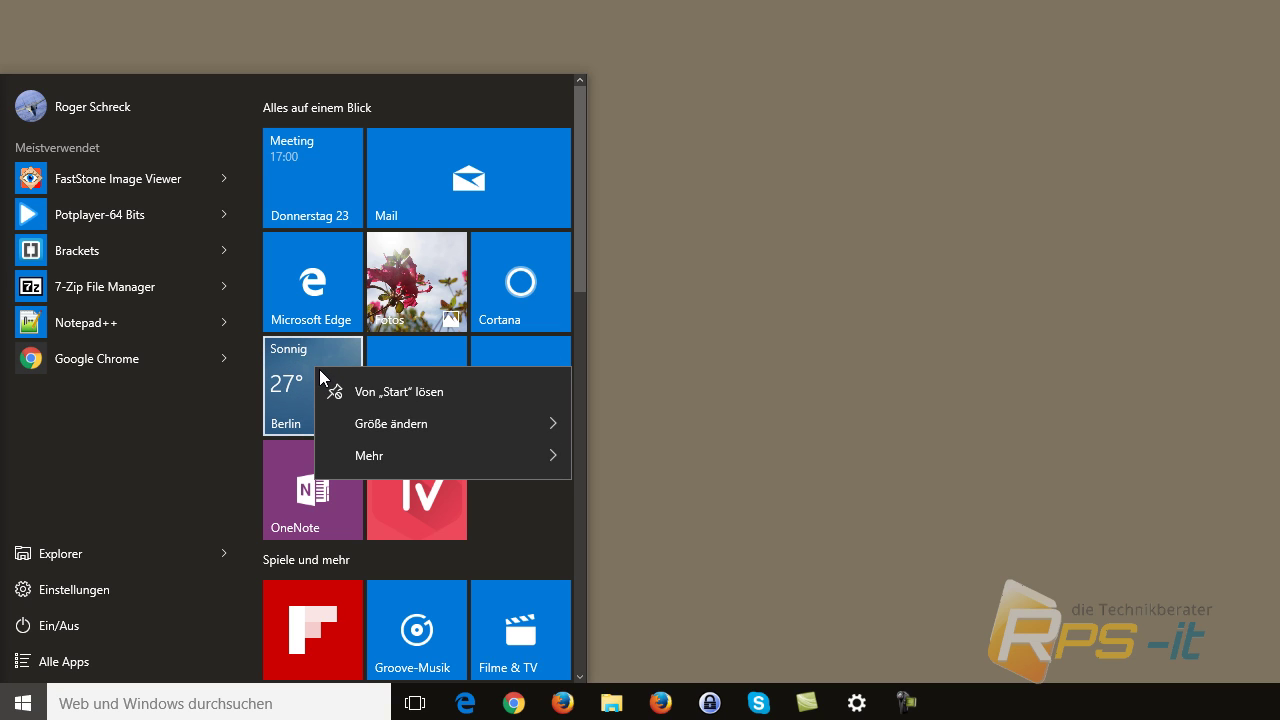
pyautogui.moveTo(367, 423)
pyautogui.click(679, 524)
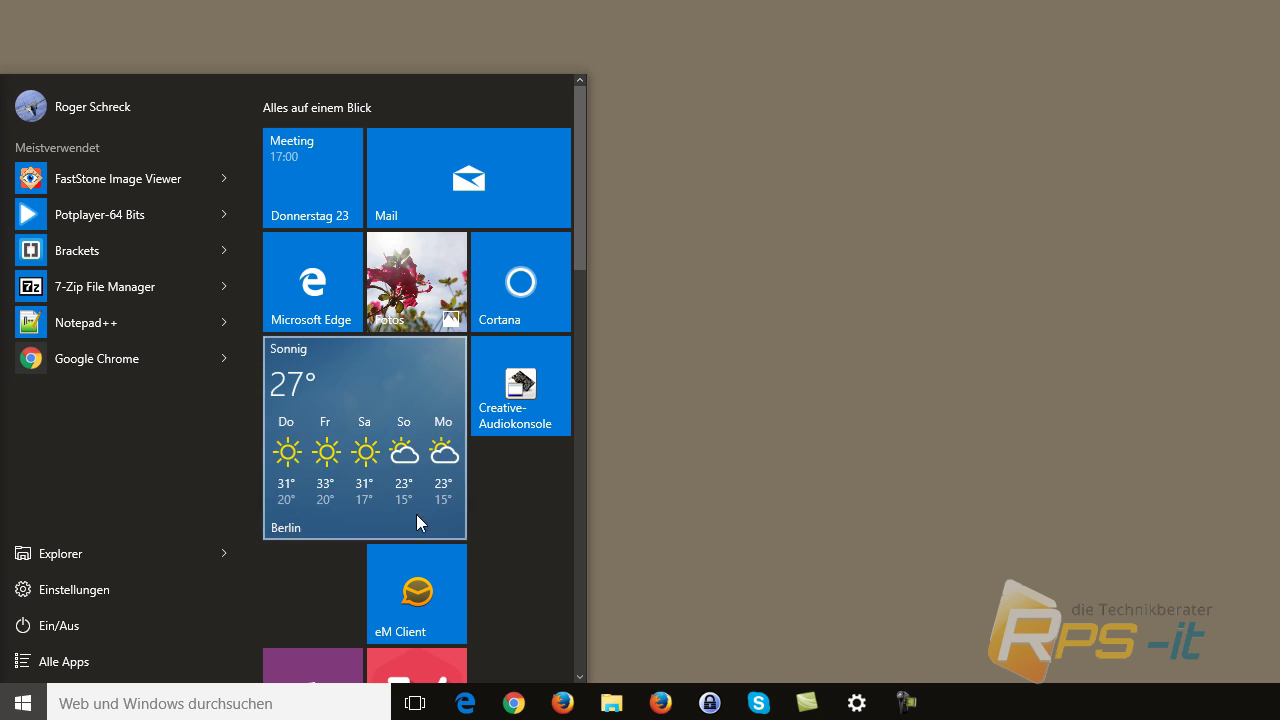
pyautogui.rightClick(420, 592)
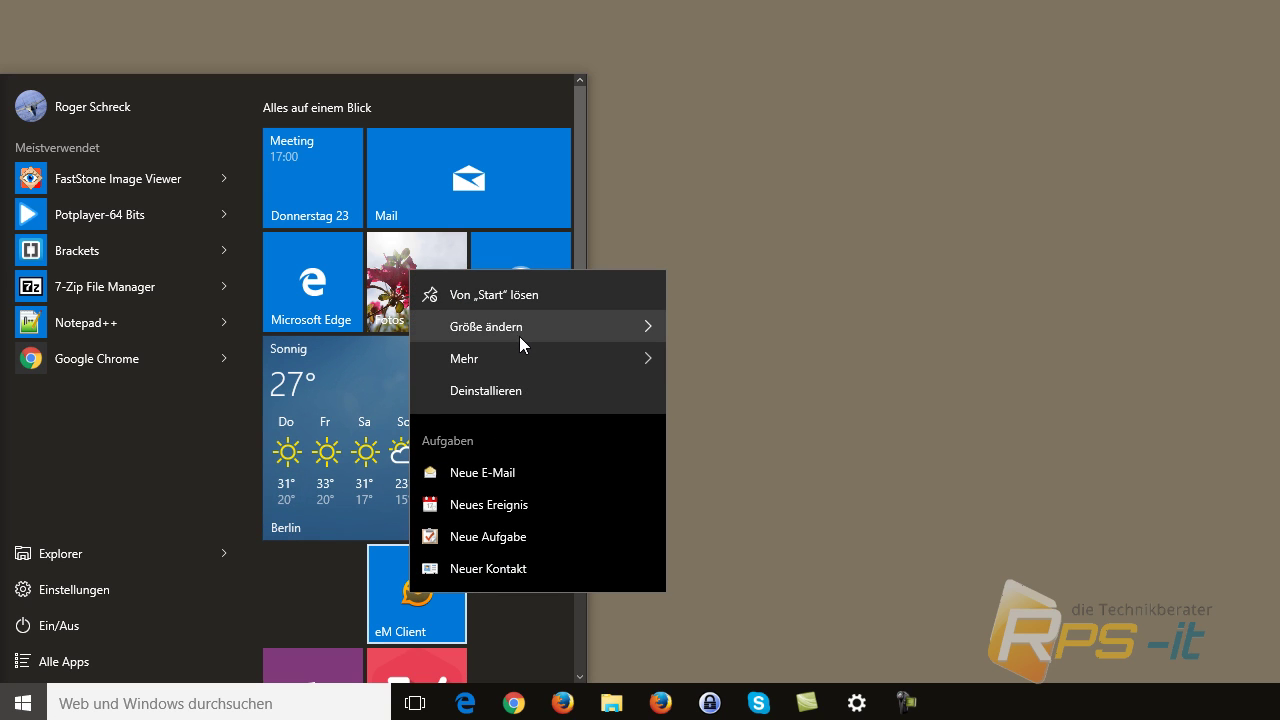
pyautogui.moveTo(519, 335)
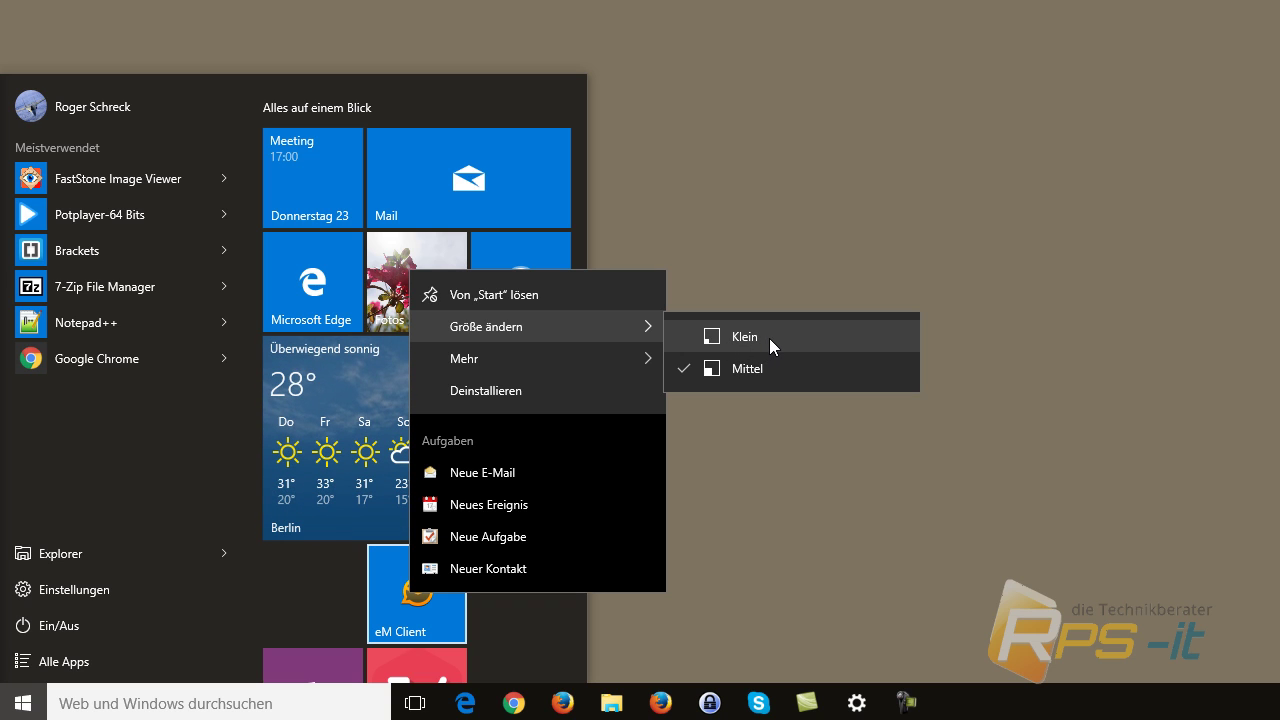
pyautogui.click(775, 337)
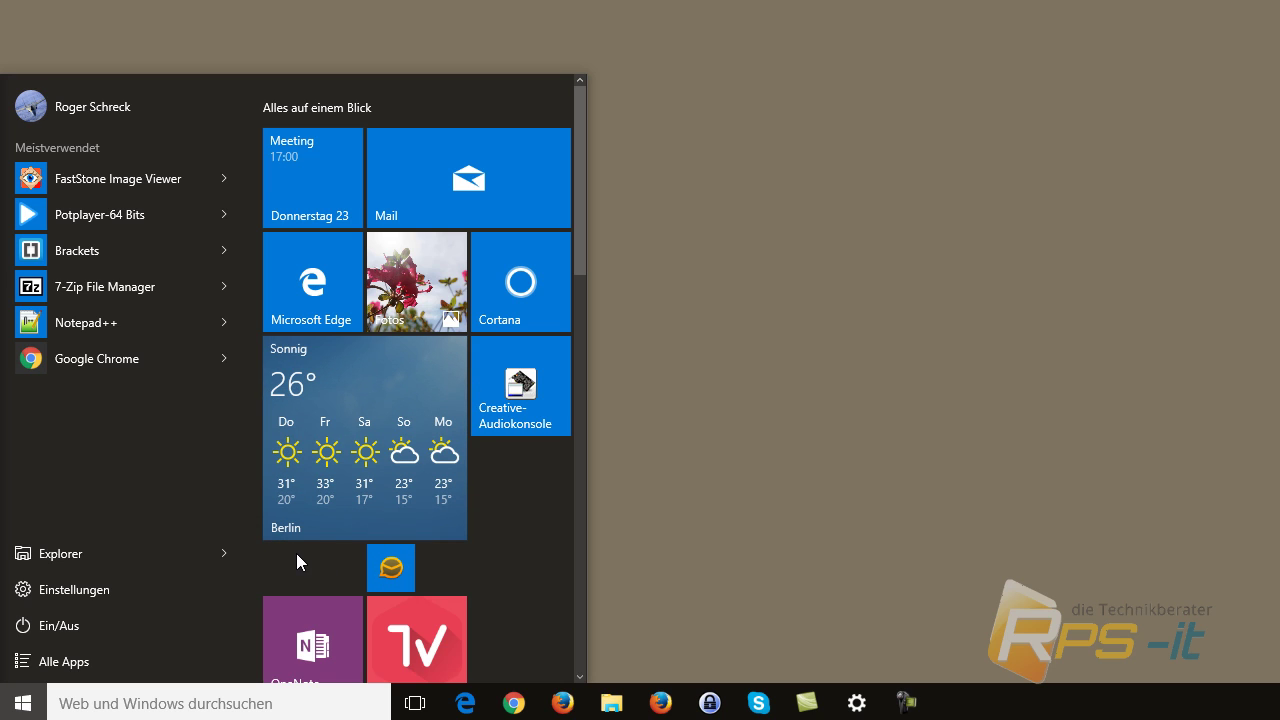
# - Set the eM Client and weather tiles to Mittel, and arrange the tiles with the red TV tile beside OneNote
pyautogui.rightClick(383, 566)
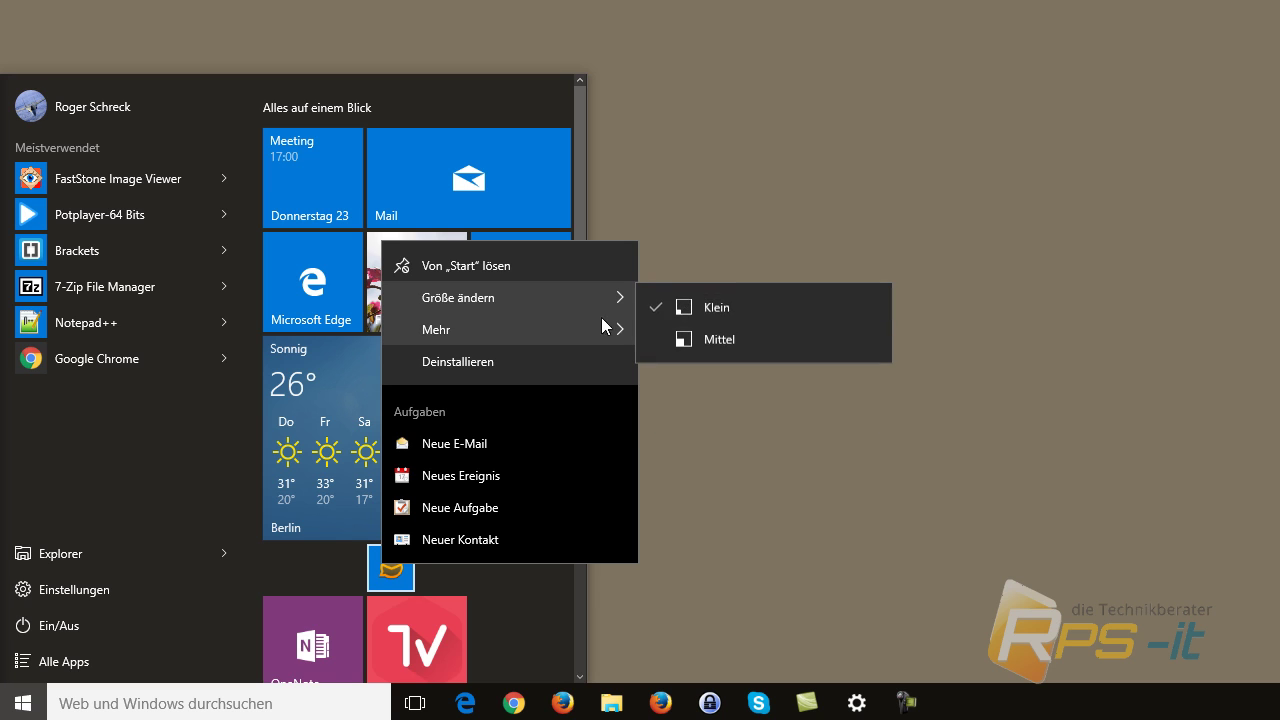
pyautogui.click(714, 330)
pyautogui.rightClick(369, 458)
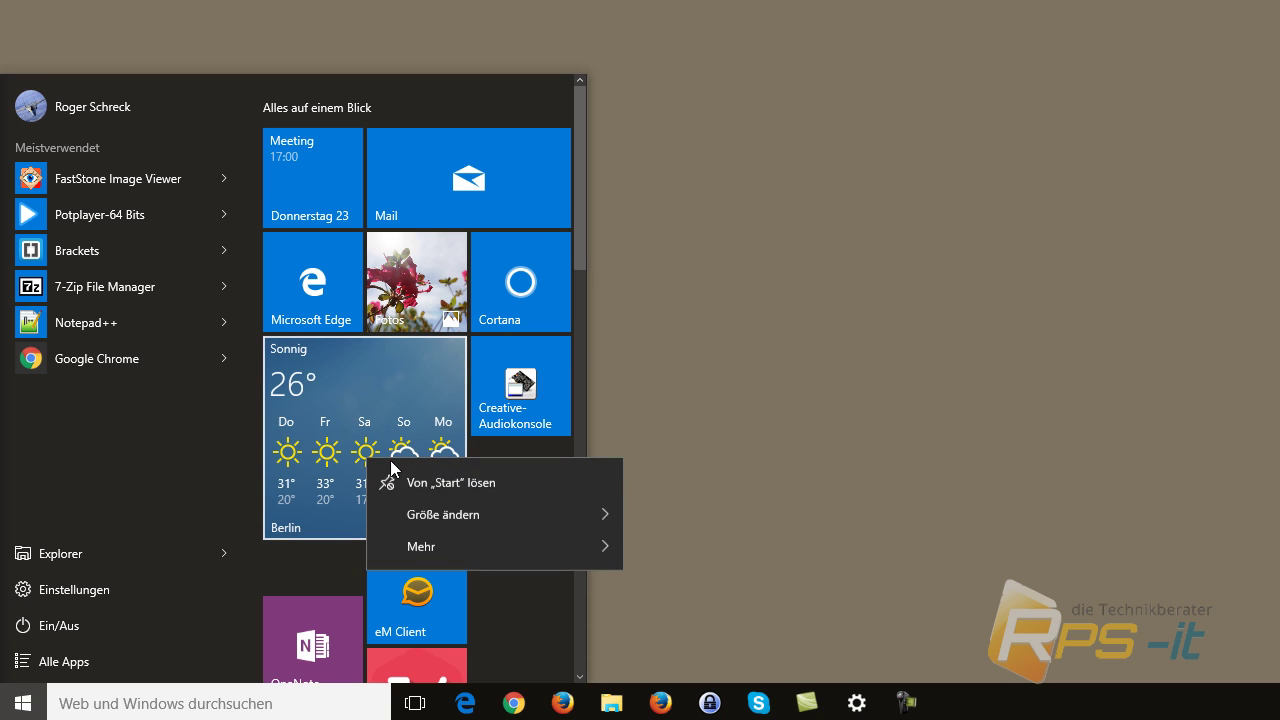
pyautogui.moveTo(439, 507)
pyautogui.click(684, 556)
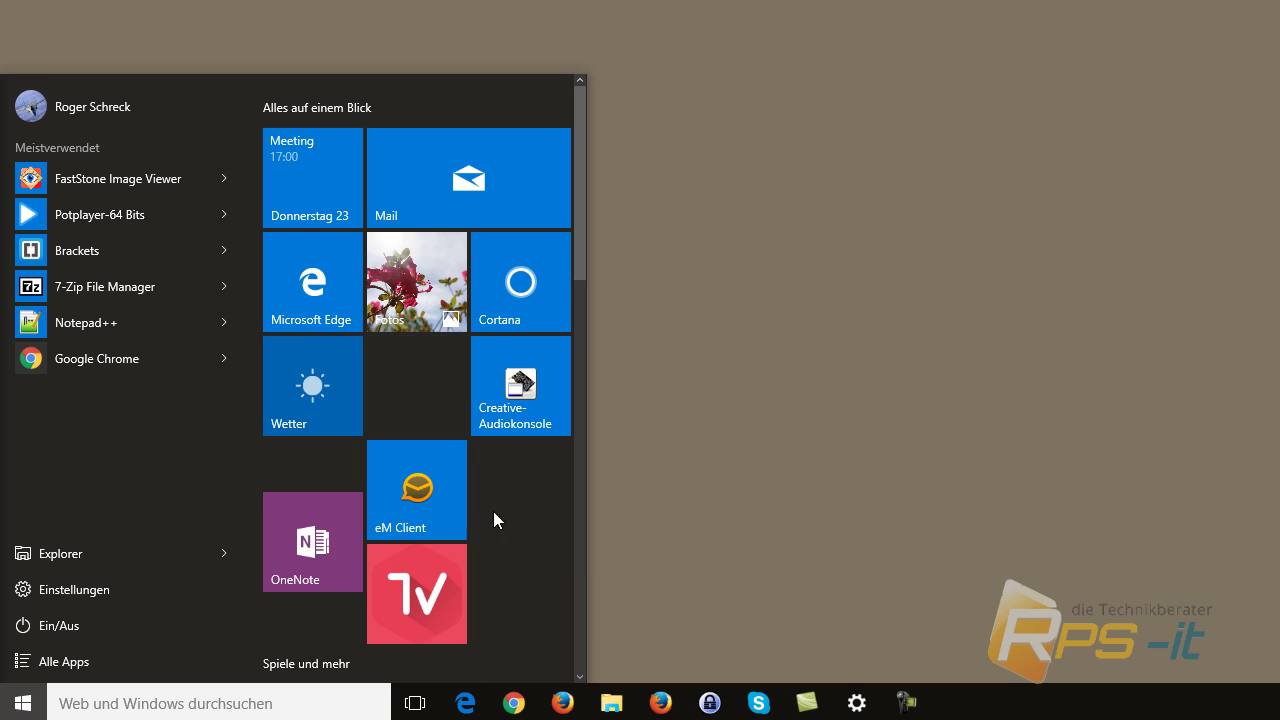
pyautogui.moveTo(454, 558); pyautogui.dragTo(451, 557)
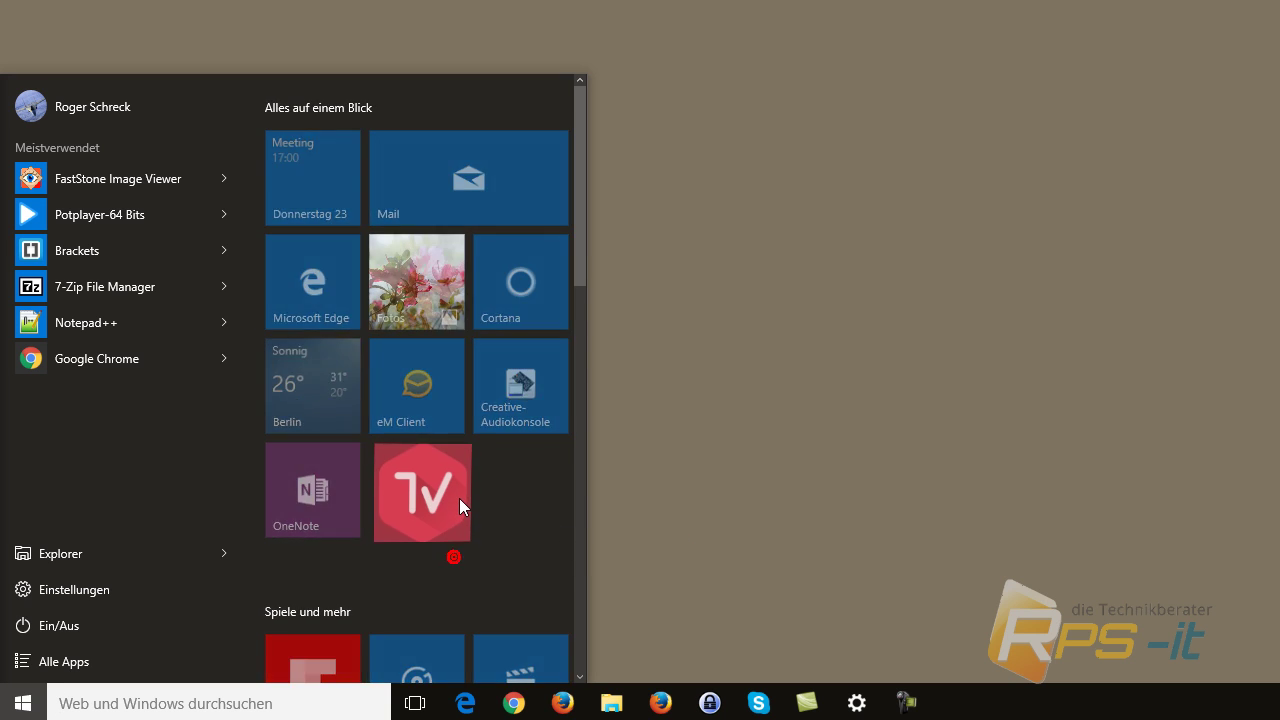
# - Compare the options available for the eM Client, OneNote and red TV tiles
pyautogui.rightClick(425, 398)
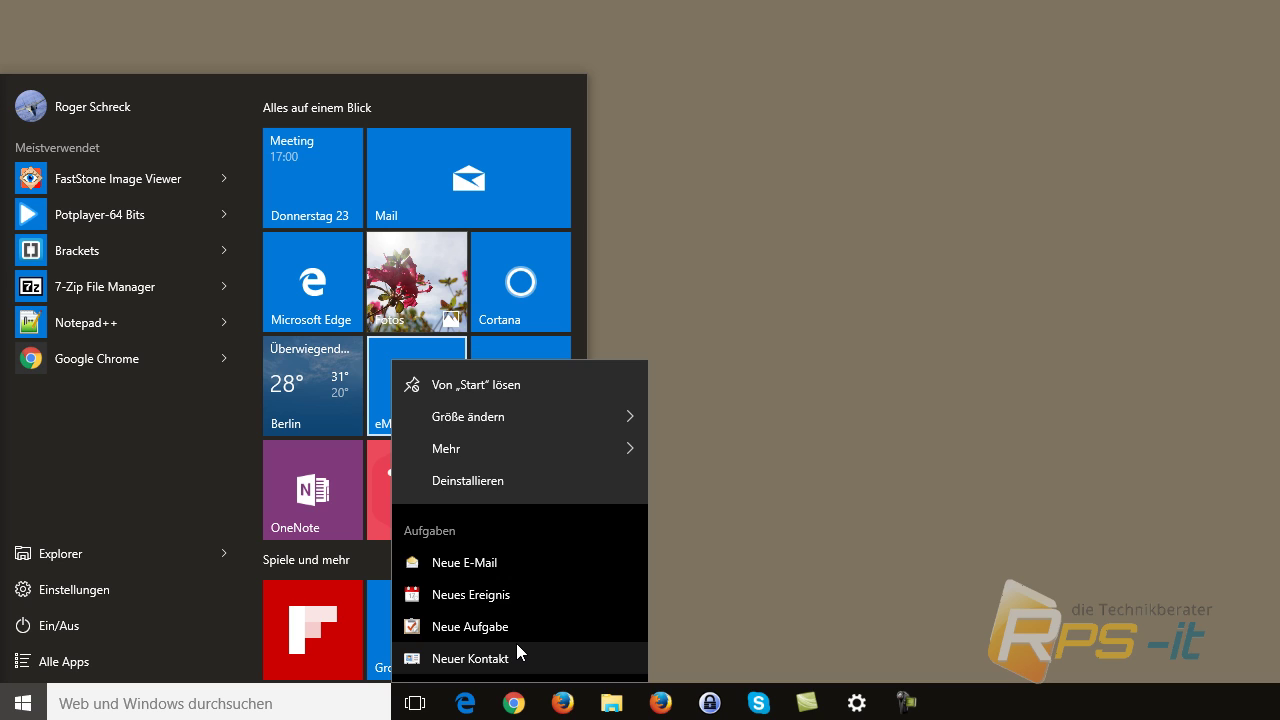
pyautogui.rightClick(312, 518)
pyautogui.rightClick(422, 490)
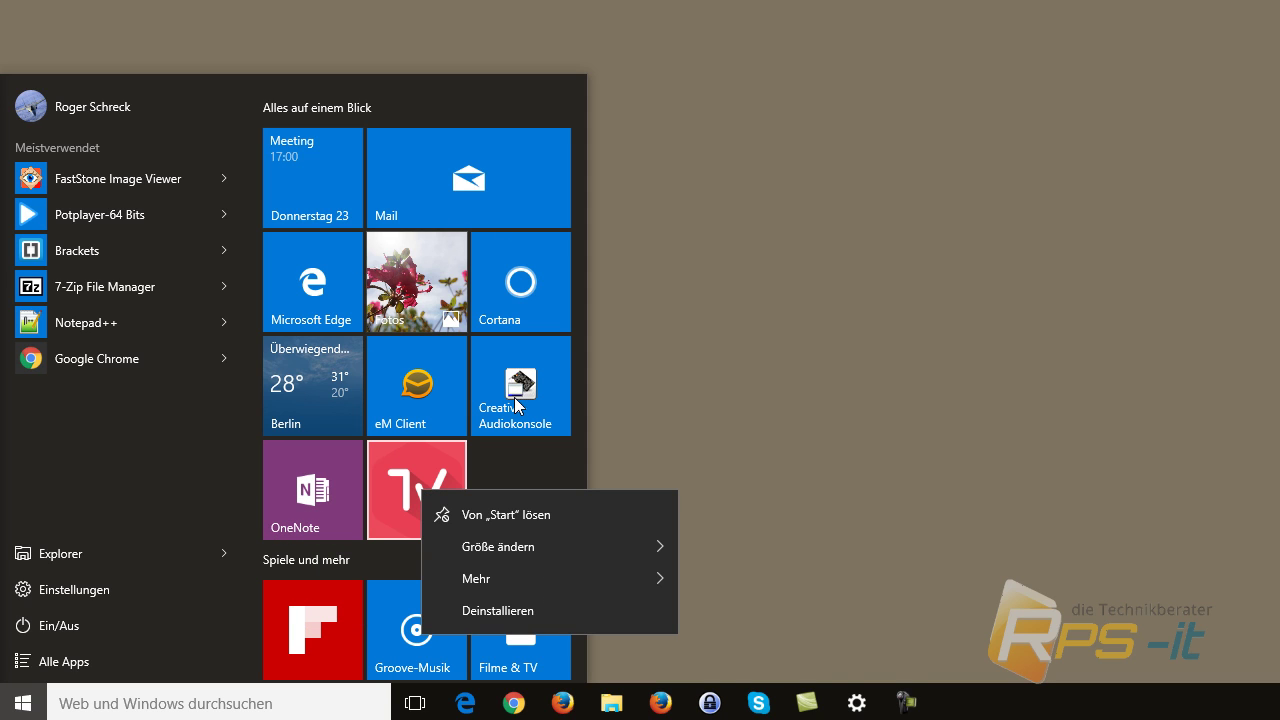
# - Review the Creative-Audiokonsole tile's options, and open its file location in a File Explorer window moved further into view
pyautogui.rightClick(515, 399)
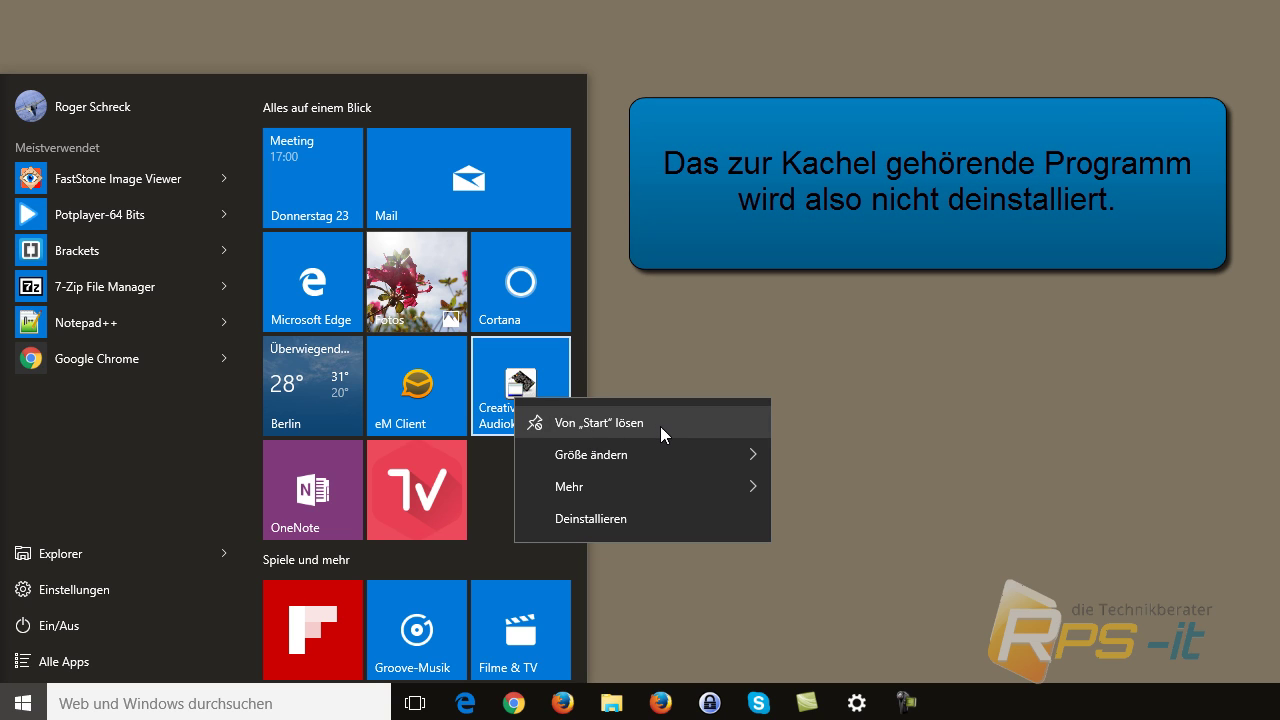
pyautogui.moveTo(654, 458)
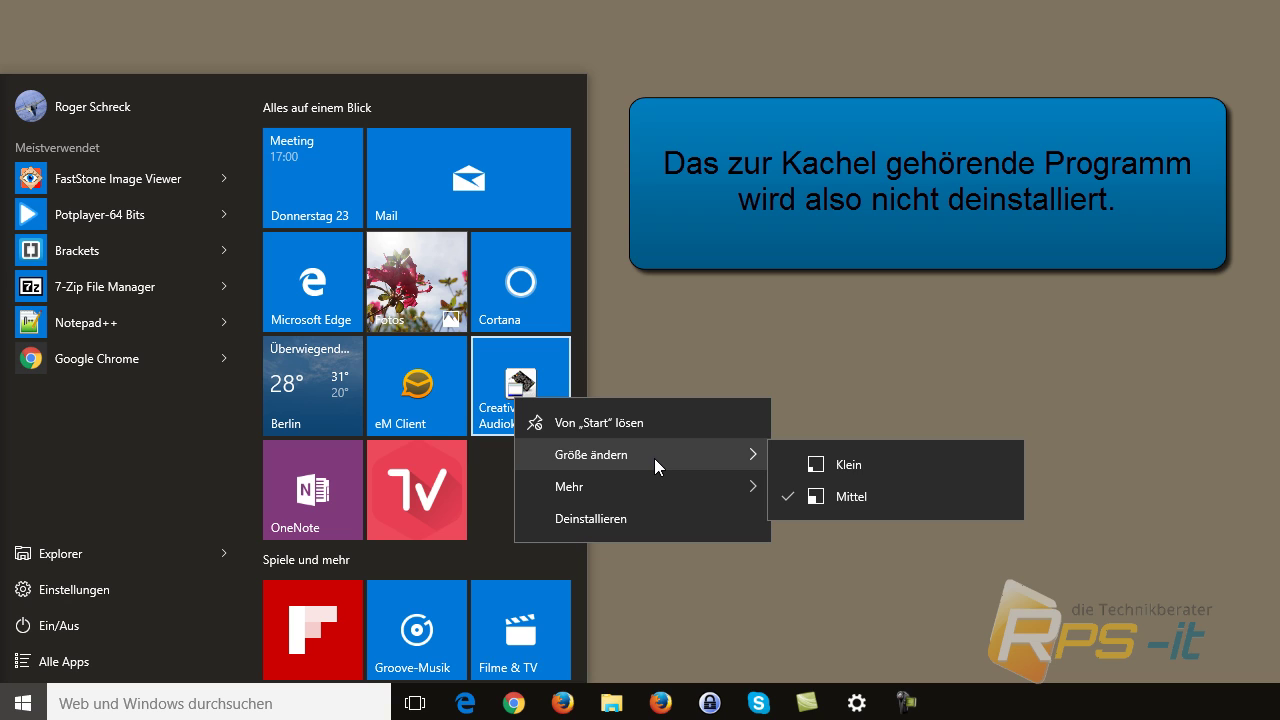
pyautogui.moveTo(649, 480)
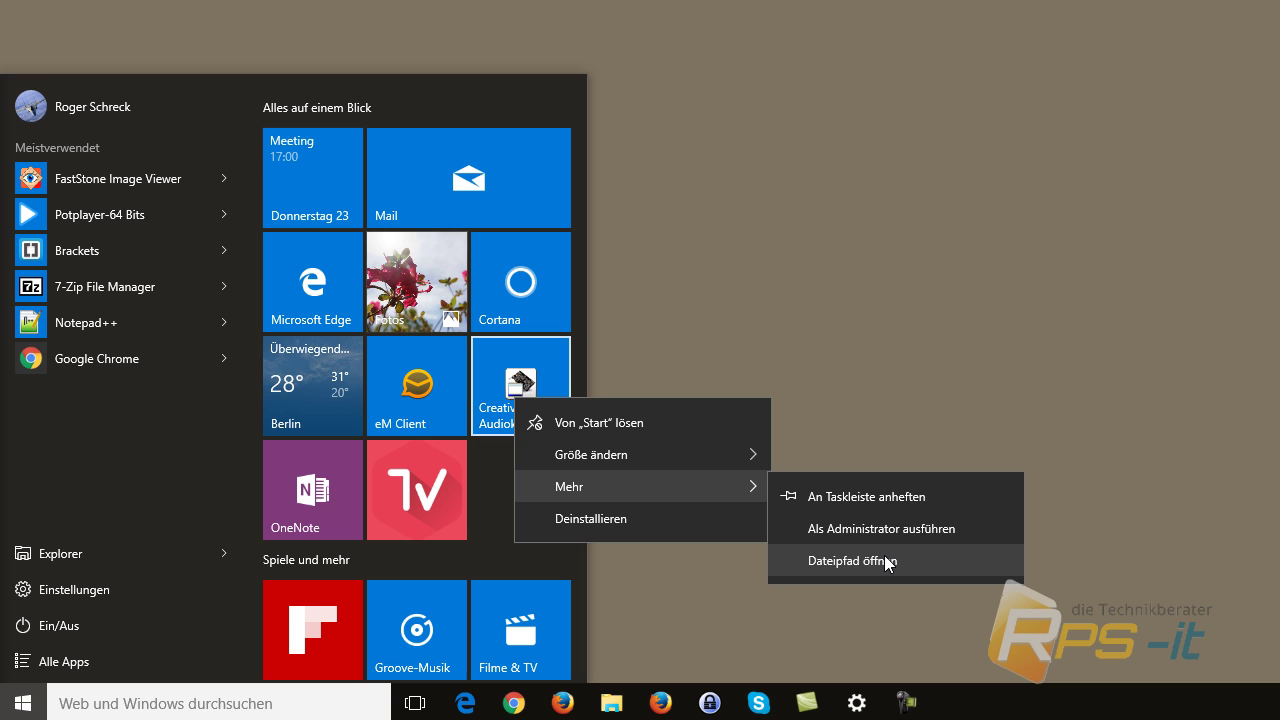
pyautogui.click(885, 561)
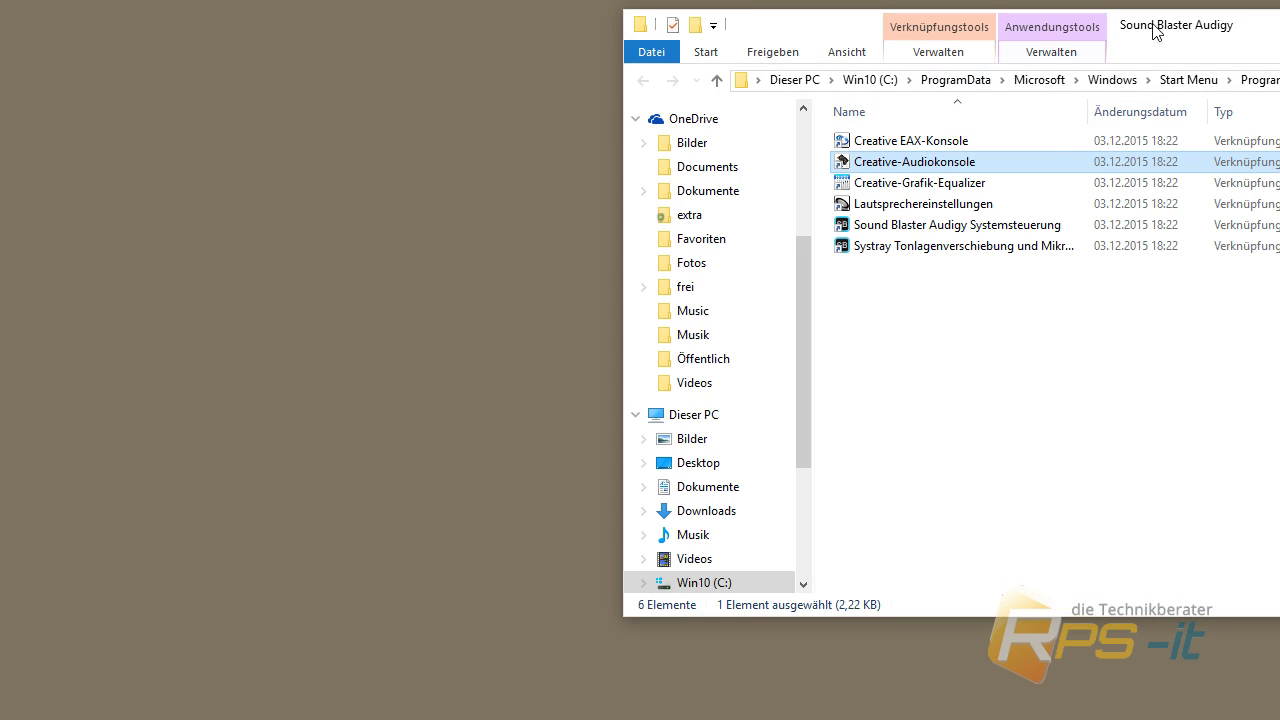
pyautogui.moveTo(1157, 34); pyautogui.dragTo(665, 91)
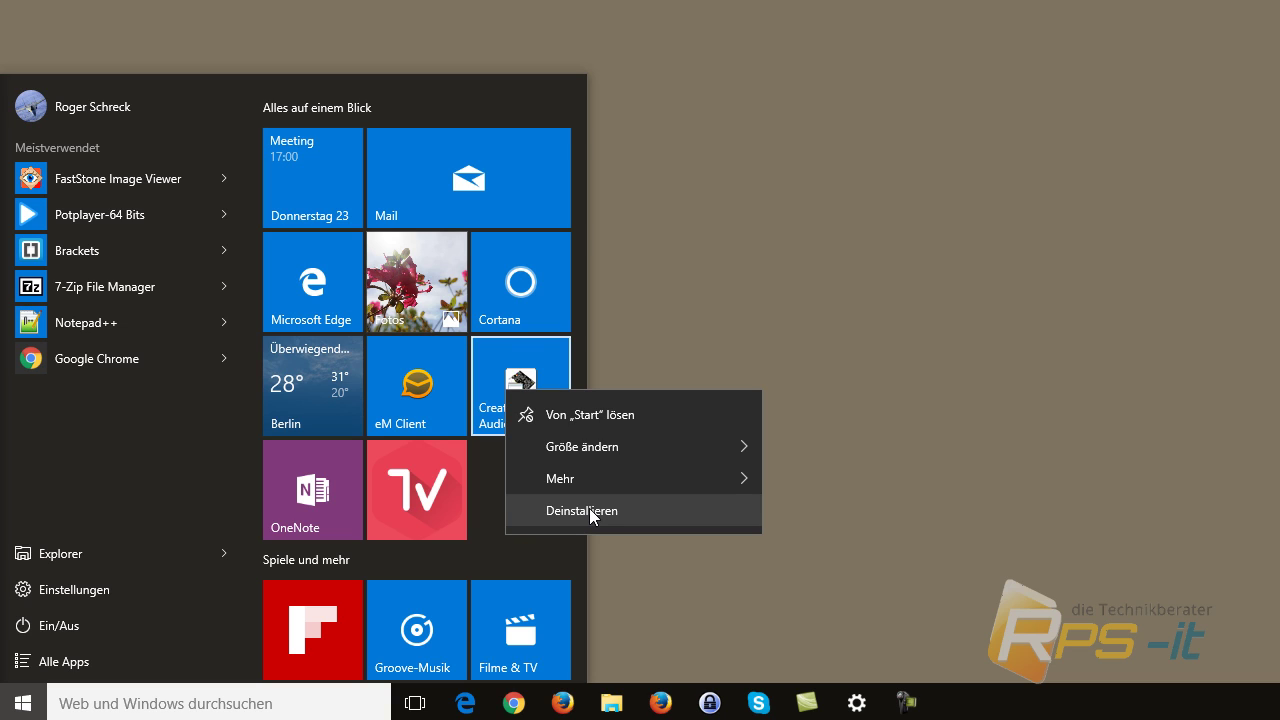
# - Unpin the Creative-Audiokonsole tile from Start
pyautogui.click(599, 417)
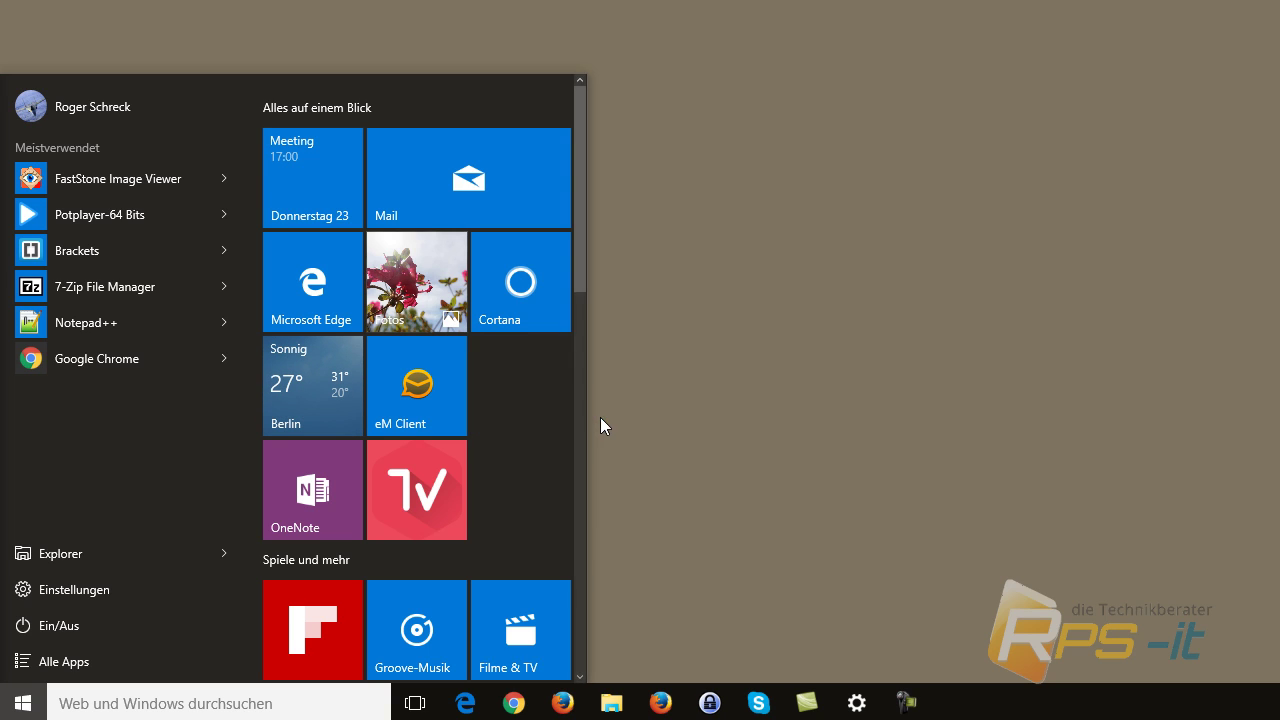
# - Pin the Creative-Audiokonsole shortcut from the Sound Blaster Audigy folder to Start, with the File Explorer window moved fully into view
pyautogui.scroll(-10, 509, 376)
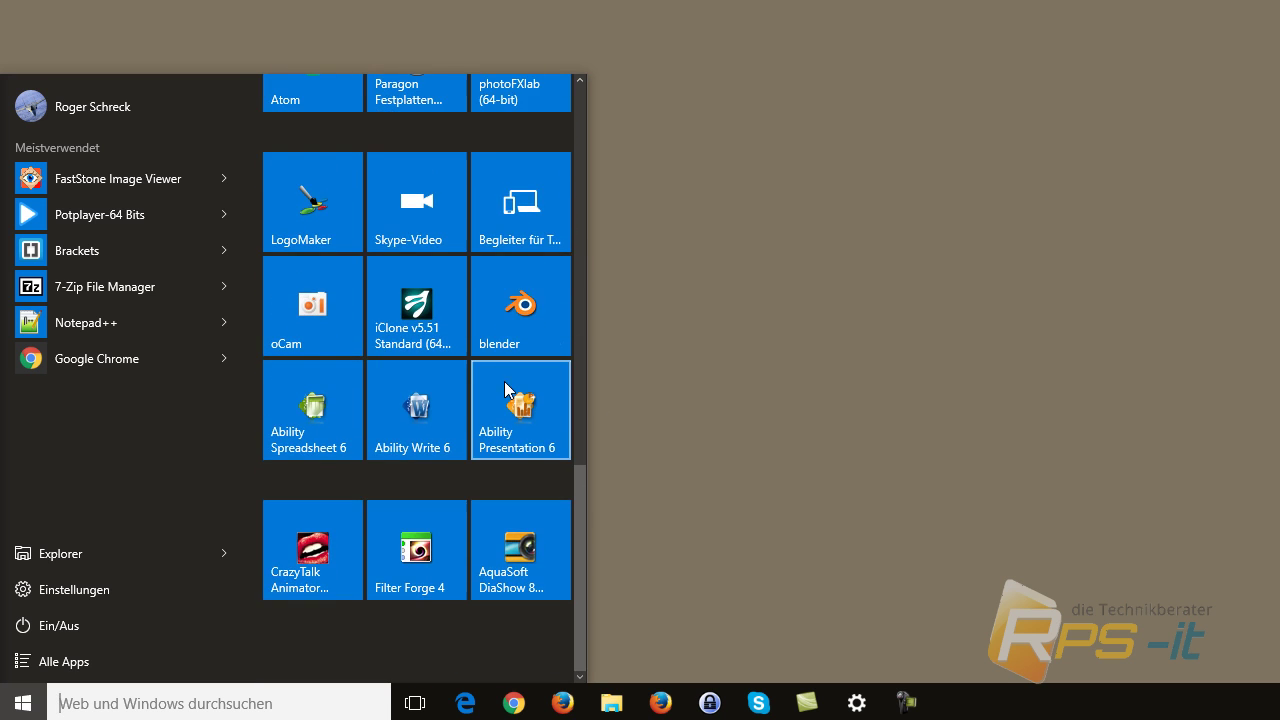
pyautogui.scroll(10, 496, 380)
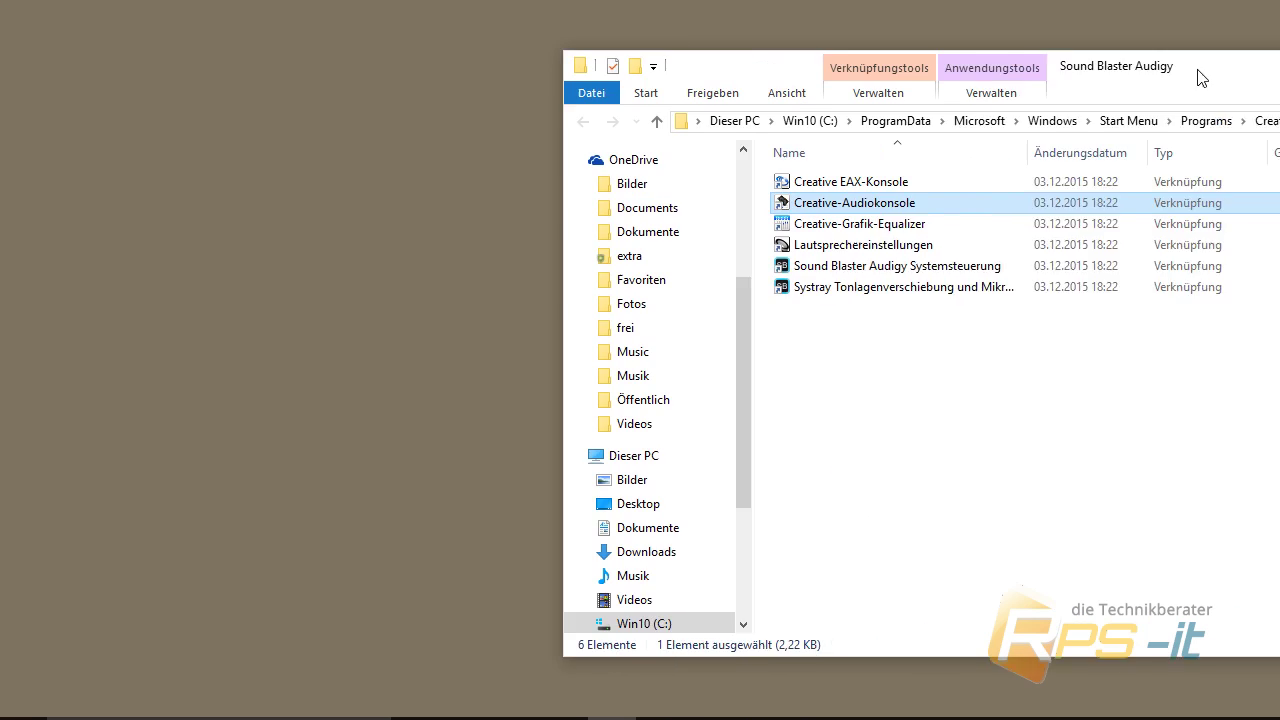
pyautogui.moveTo(1201, 78); pyautogui.dragTo(755, 108)
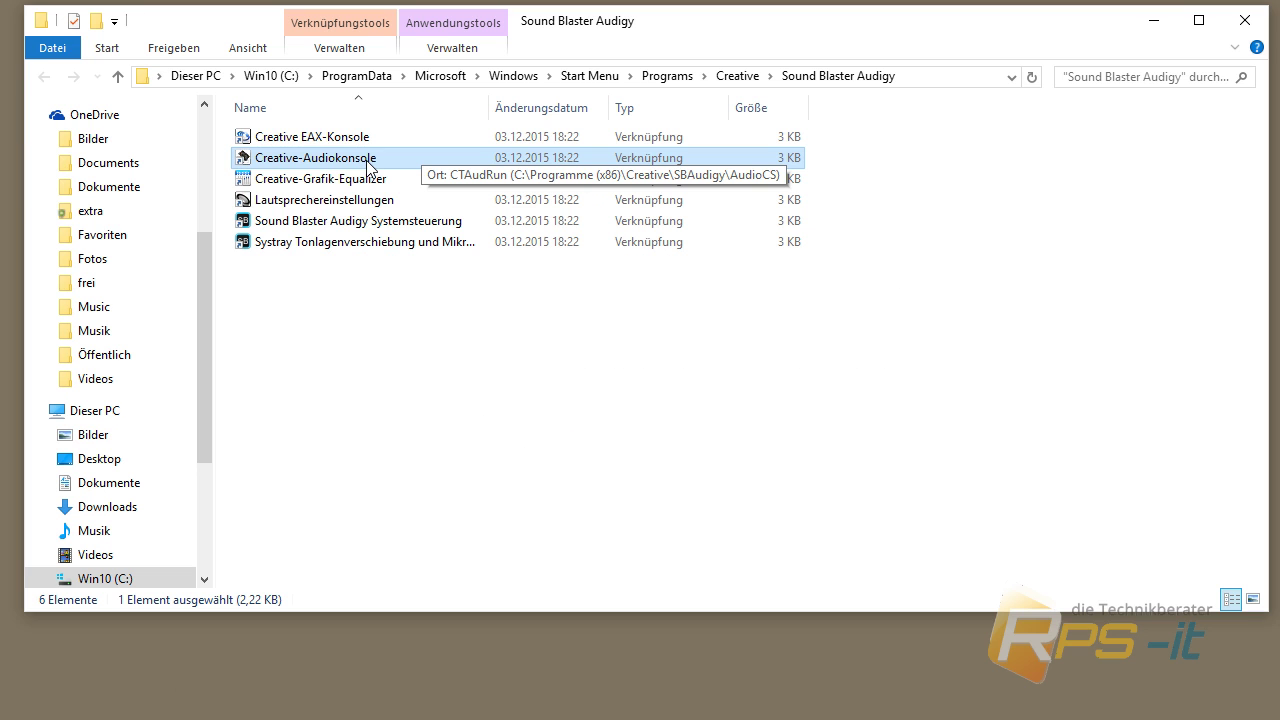
pyautogui.rightClick(367, 168)
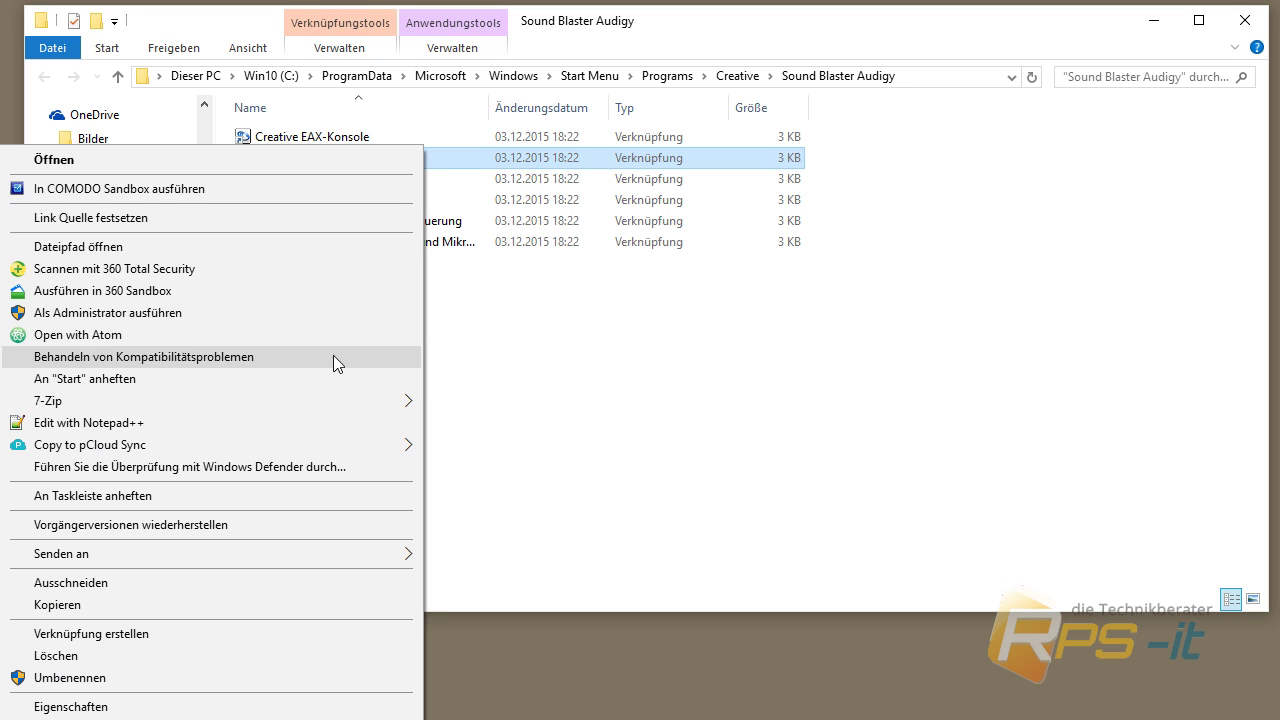
pyautogui.click(276, 381)
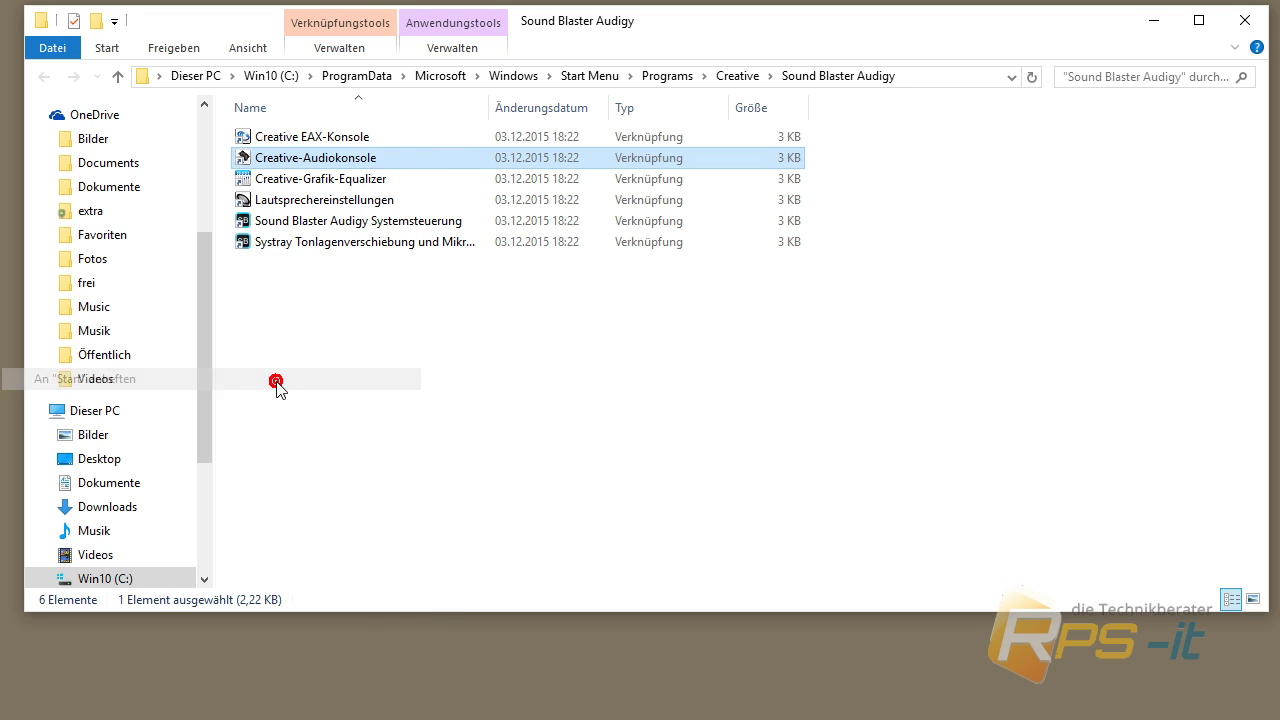
# - Move the newly pinned Creative-Audiokonsole tile into the Alles auf einem Blick group, beside the eM Client tile
pyautogui.press('super')
pyautogui.scroll(-5, 486, 339)
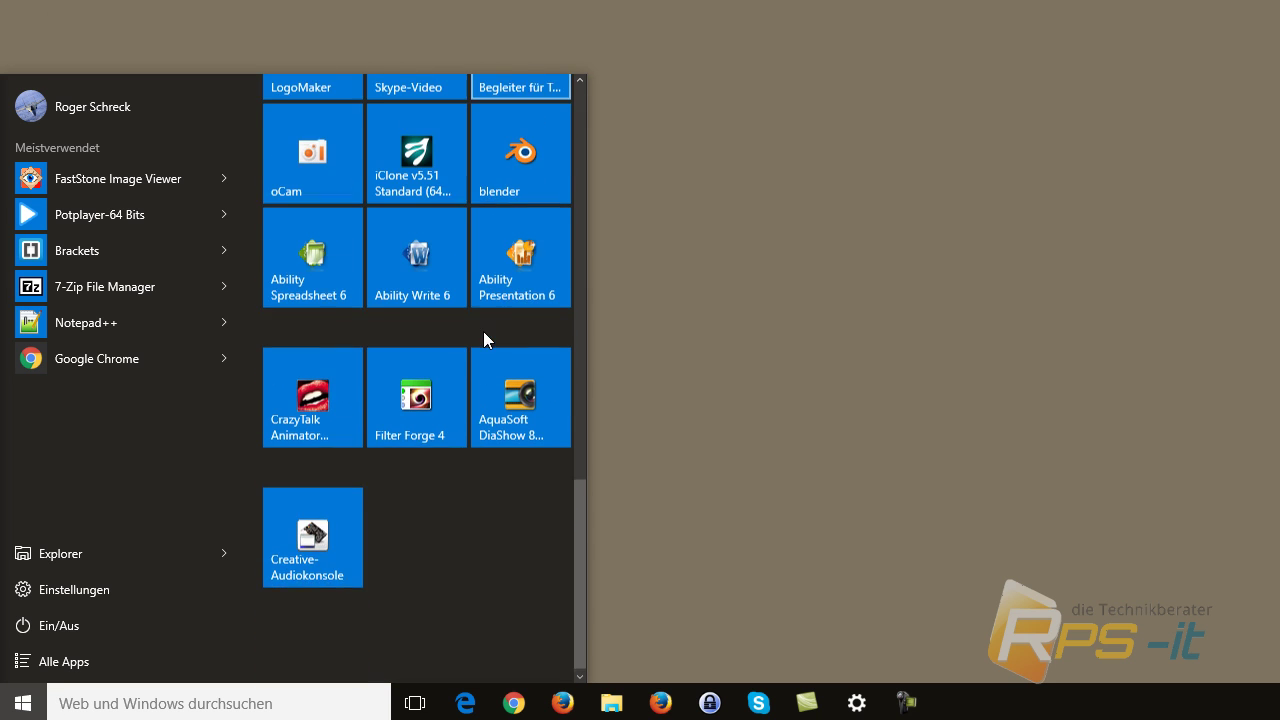
pyautogui.moveTo(316, 541); pyautogui.dragTo(533, 216)
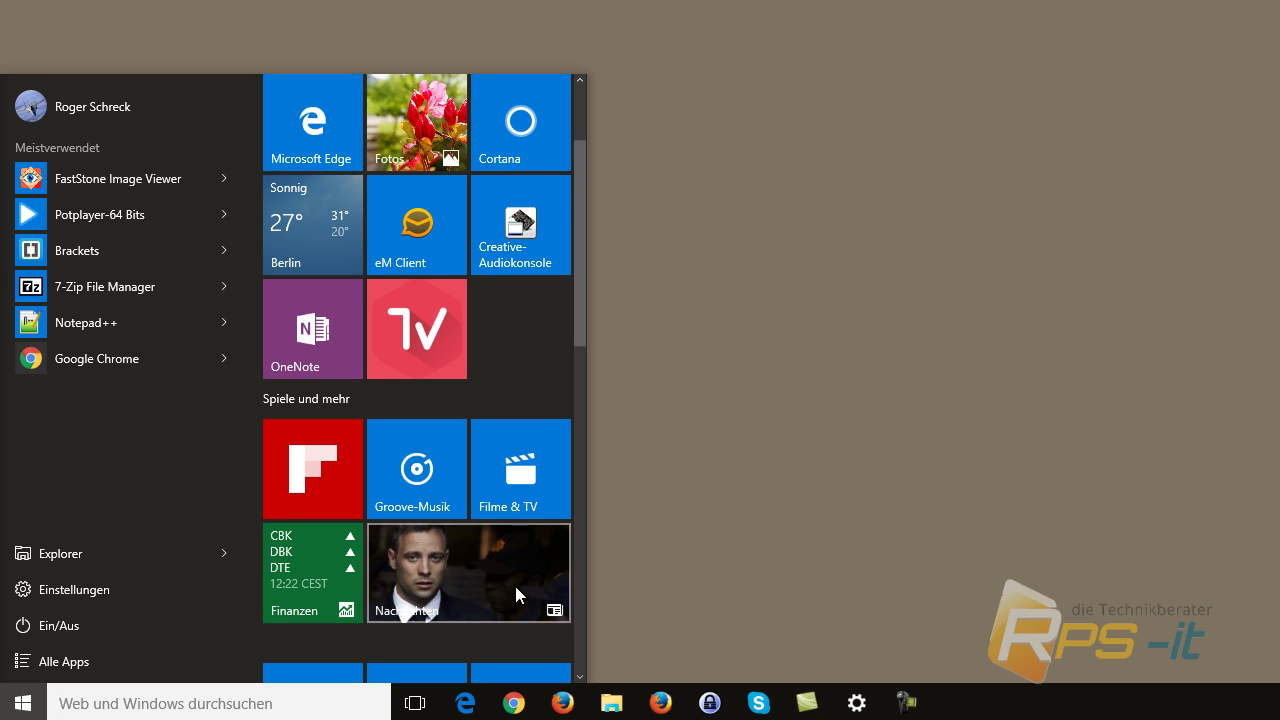
pyautogui.scroll(2, 364, 575)
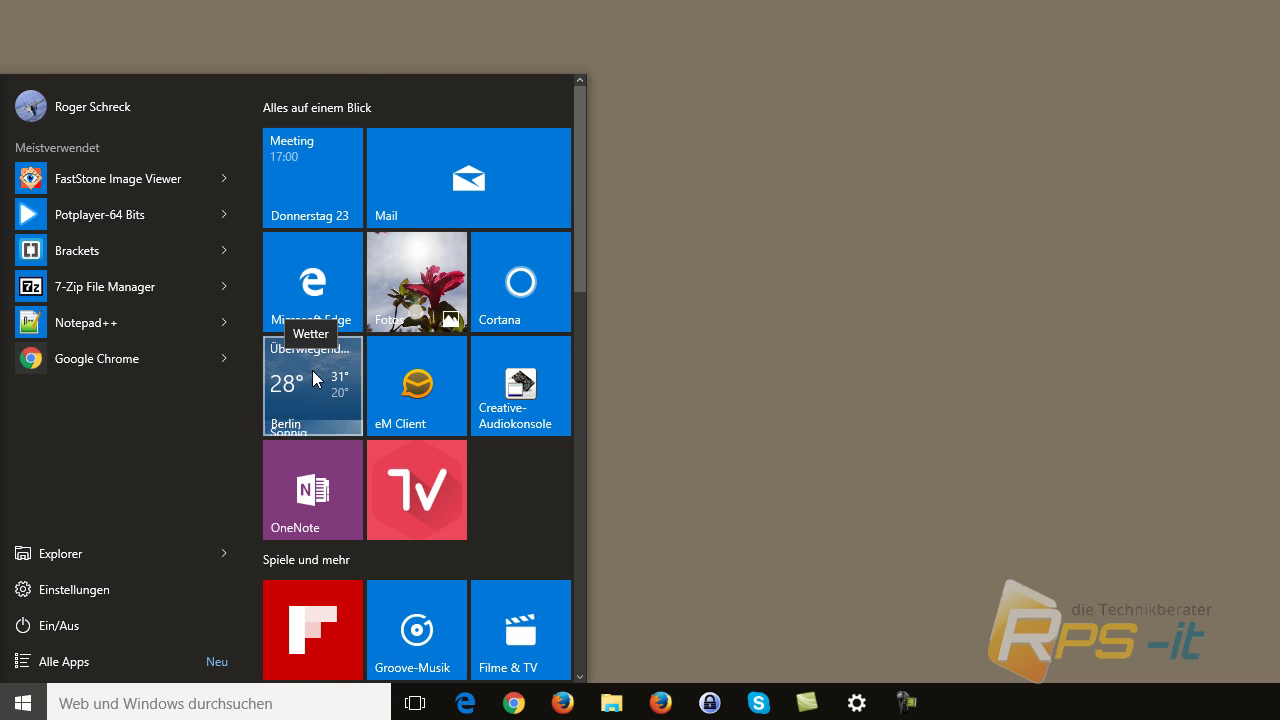
# - Try to deactivate the live display of the weather tile in the Alles auf einem Blick group
pyautogui.scroll(-3, 312, 370)
pyautogui.scroll(2, 466, 471)
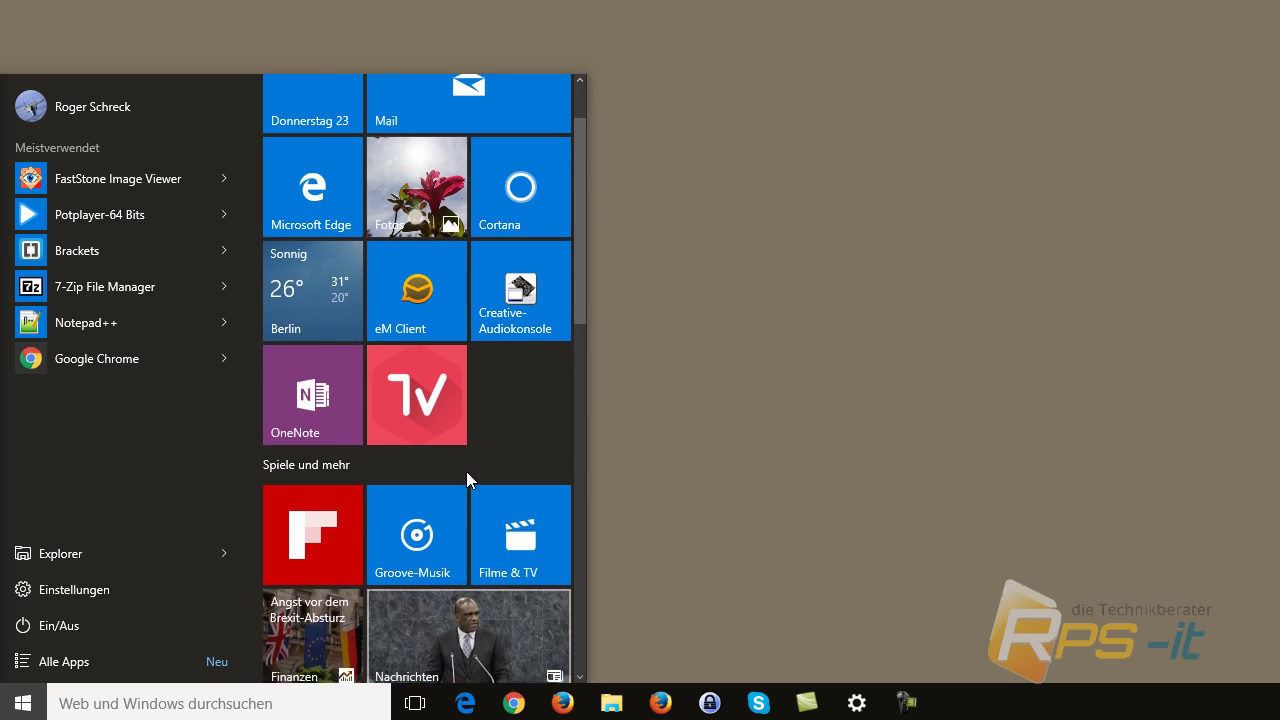
pyautogui.rightClick(315, 383)
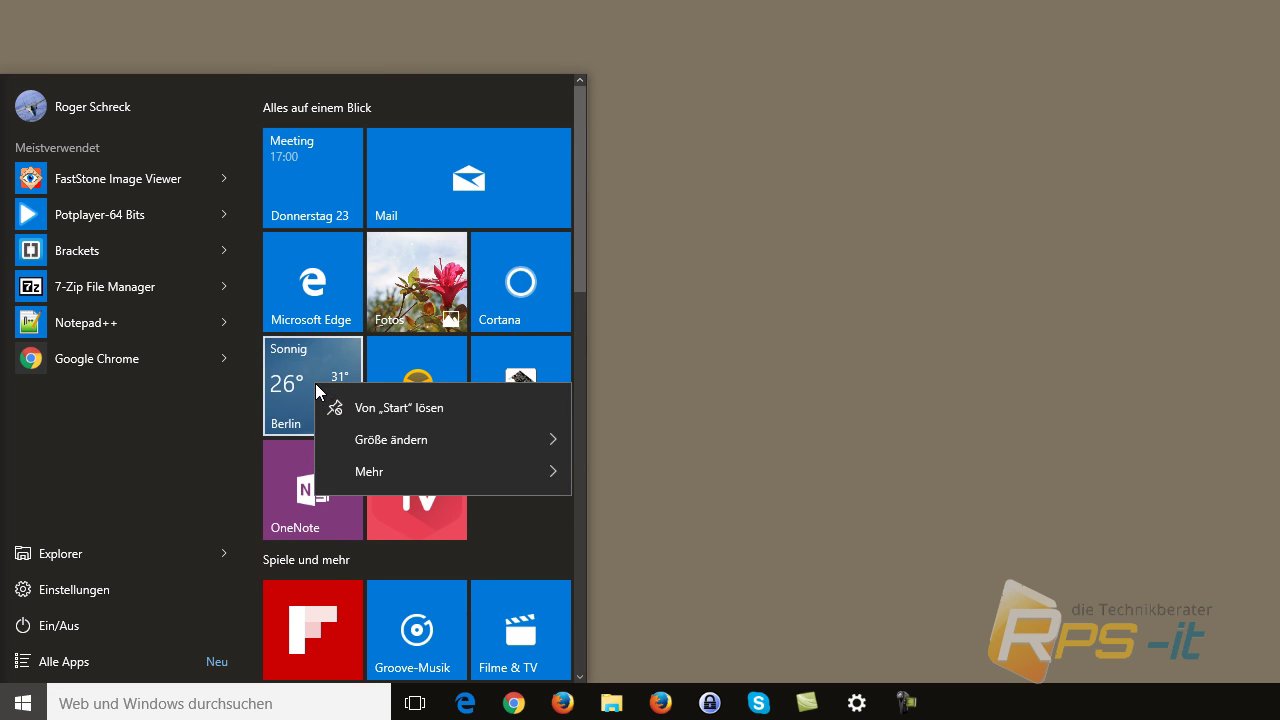
pyautogui.moveTo(416, 466)
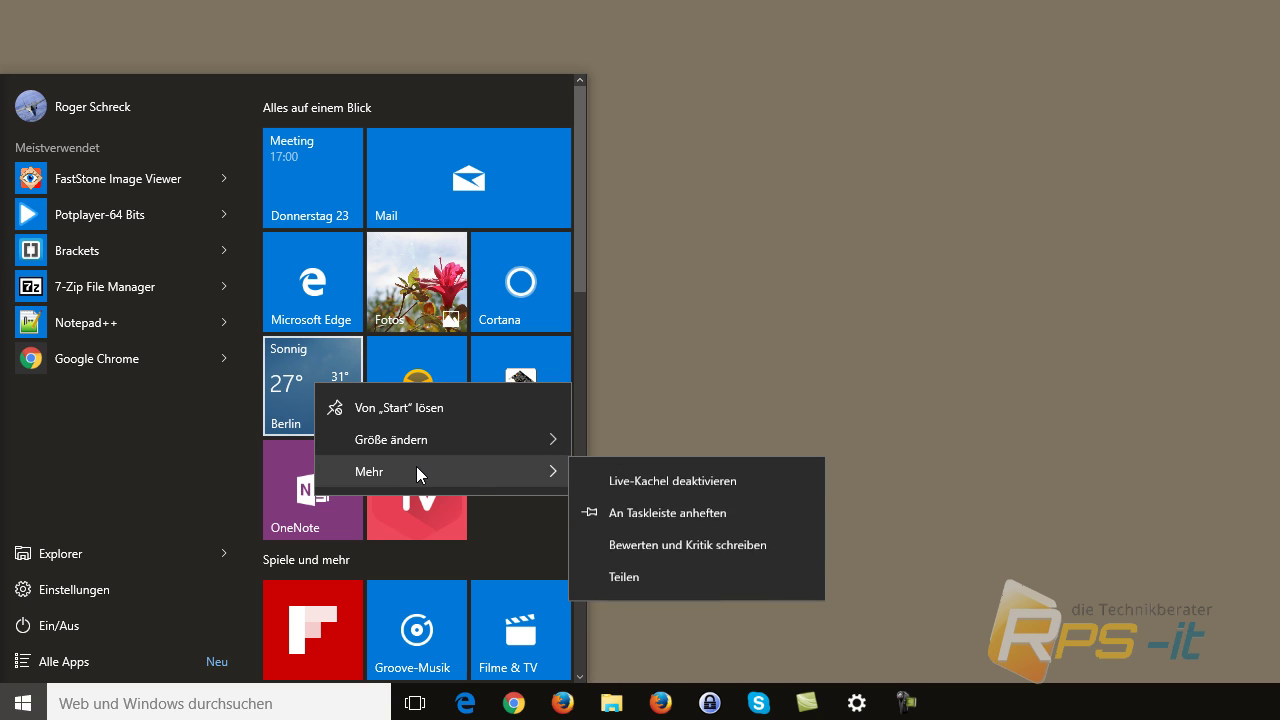
pyautogui.click(723, 481)
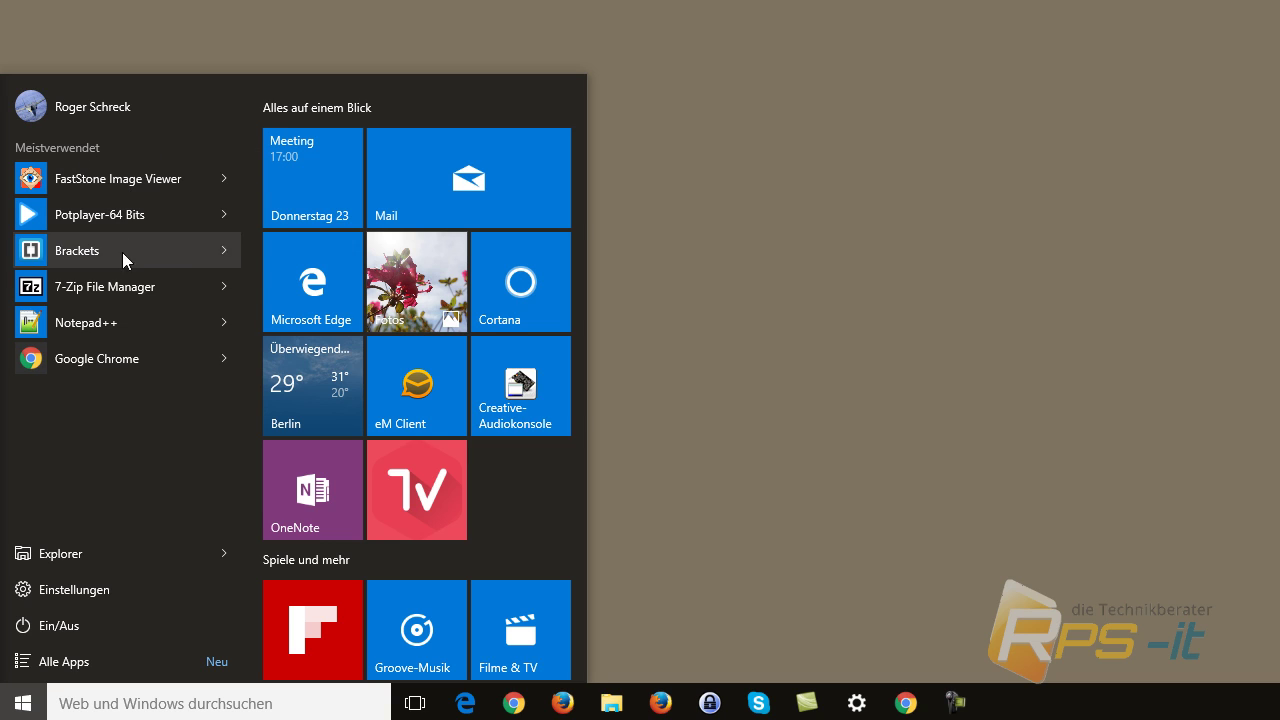
# - Review FastStone Image Viewer's options and recently used files, including the actions offered for features-intro.jpg
pyautogui.click(225, 178)
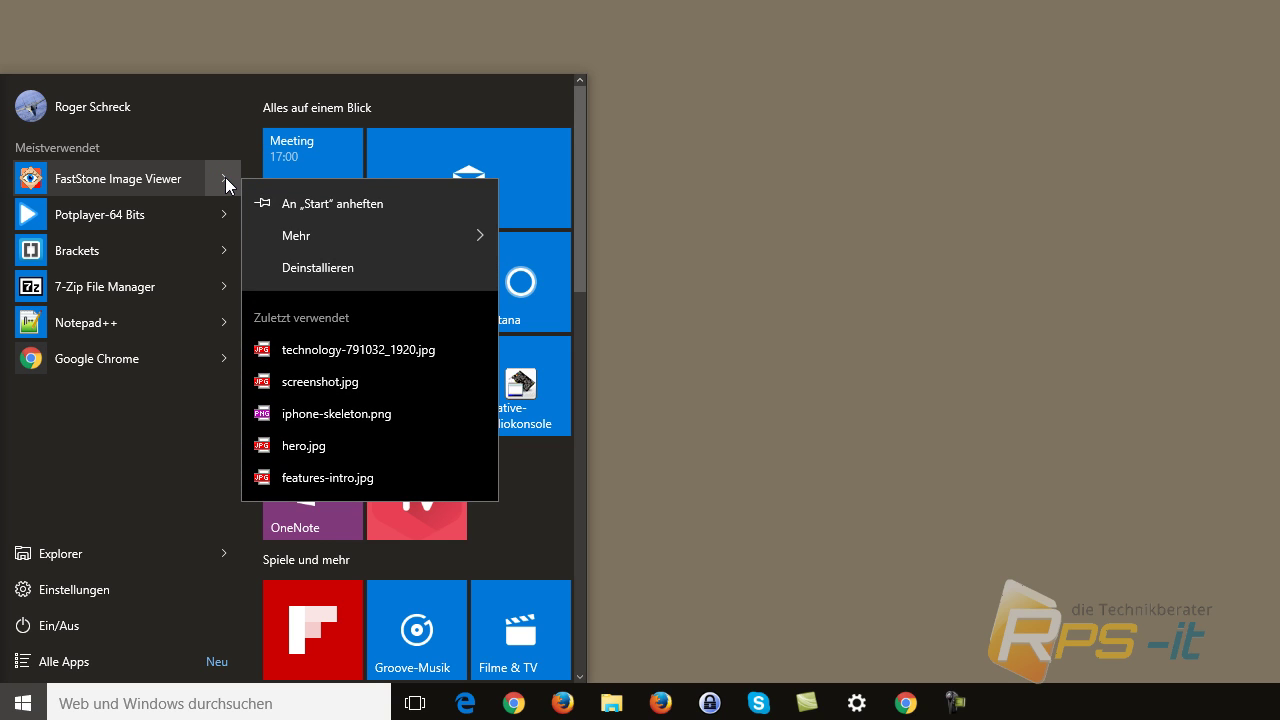
pyautogui.moveTo(380, 238)
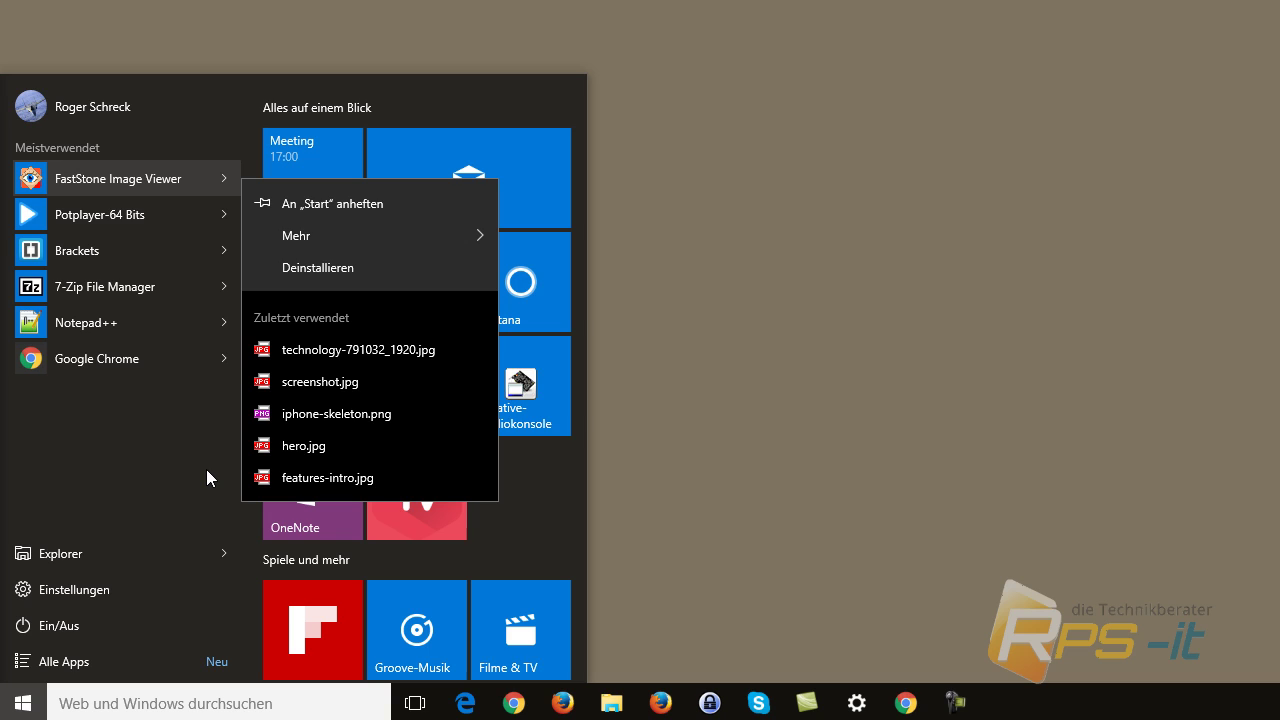
pyautogui.moveTo(414, 477)
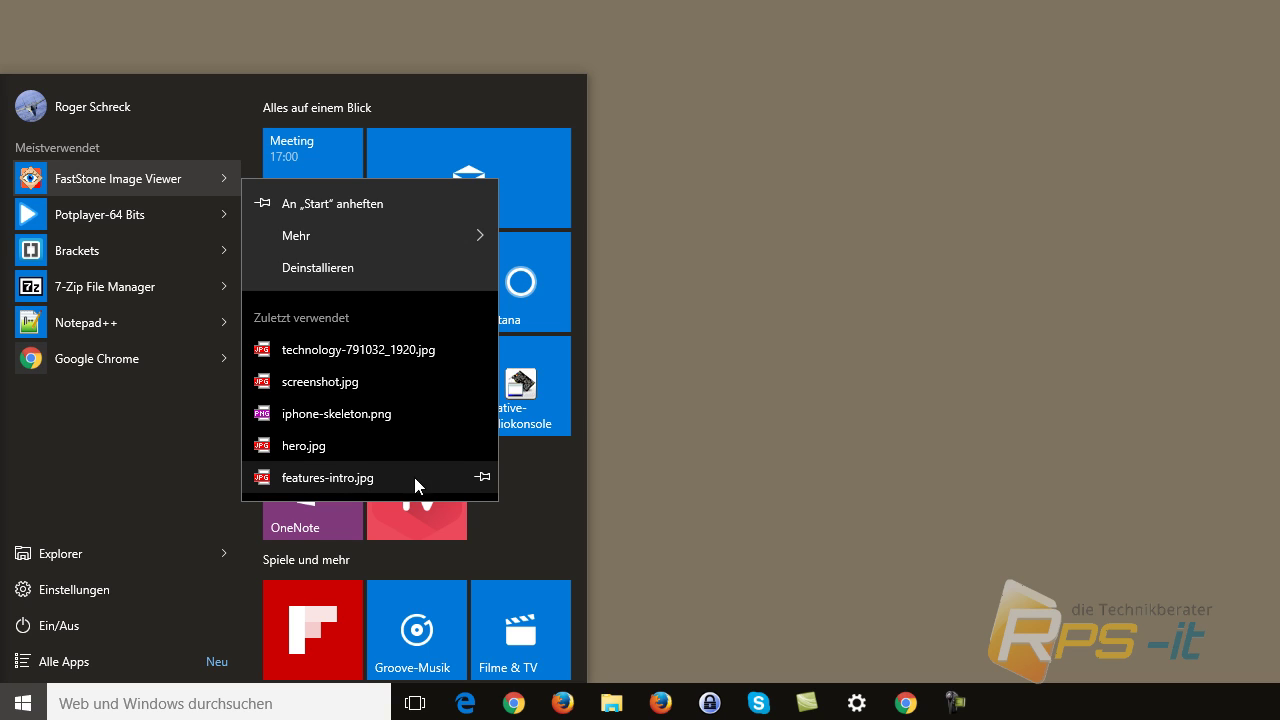
pyautogui.rightClick(355, 476)
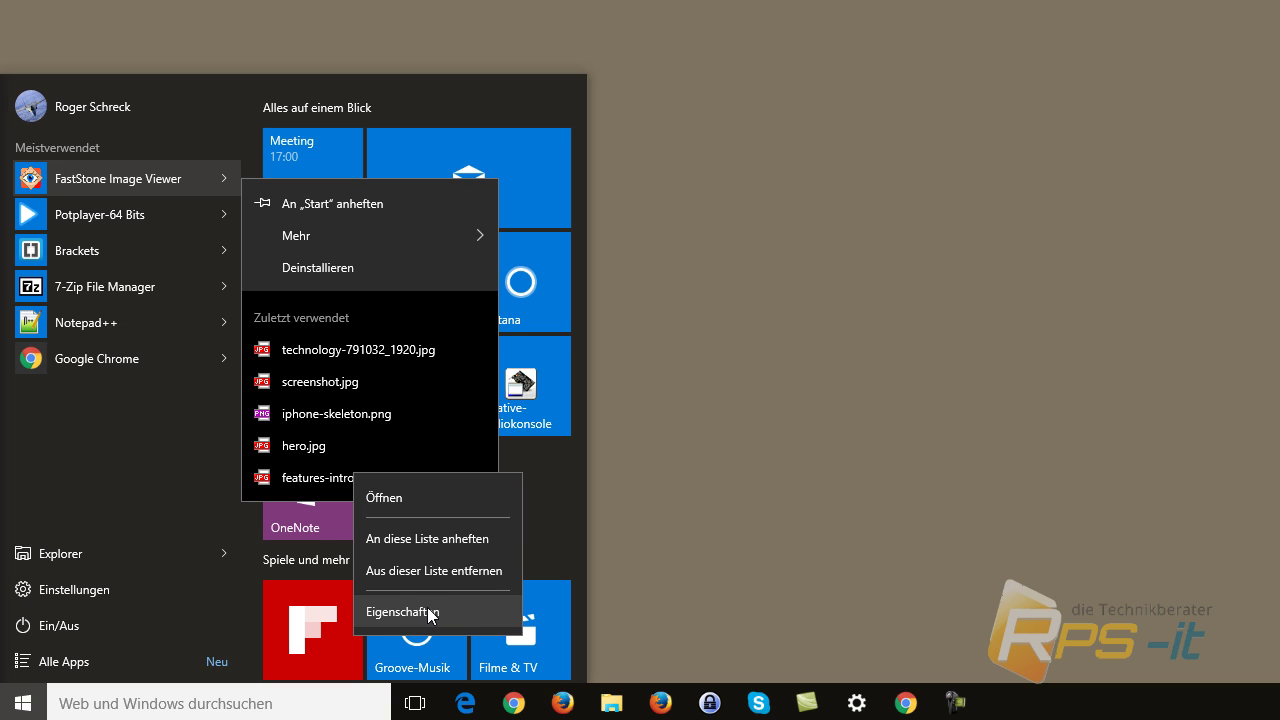
pyautogui.click(150, 420)
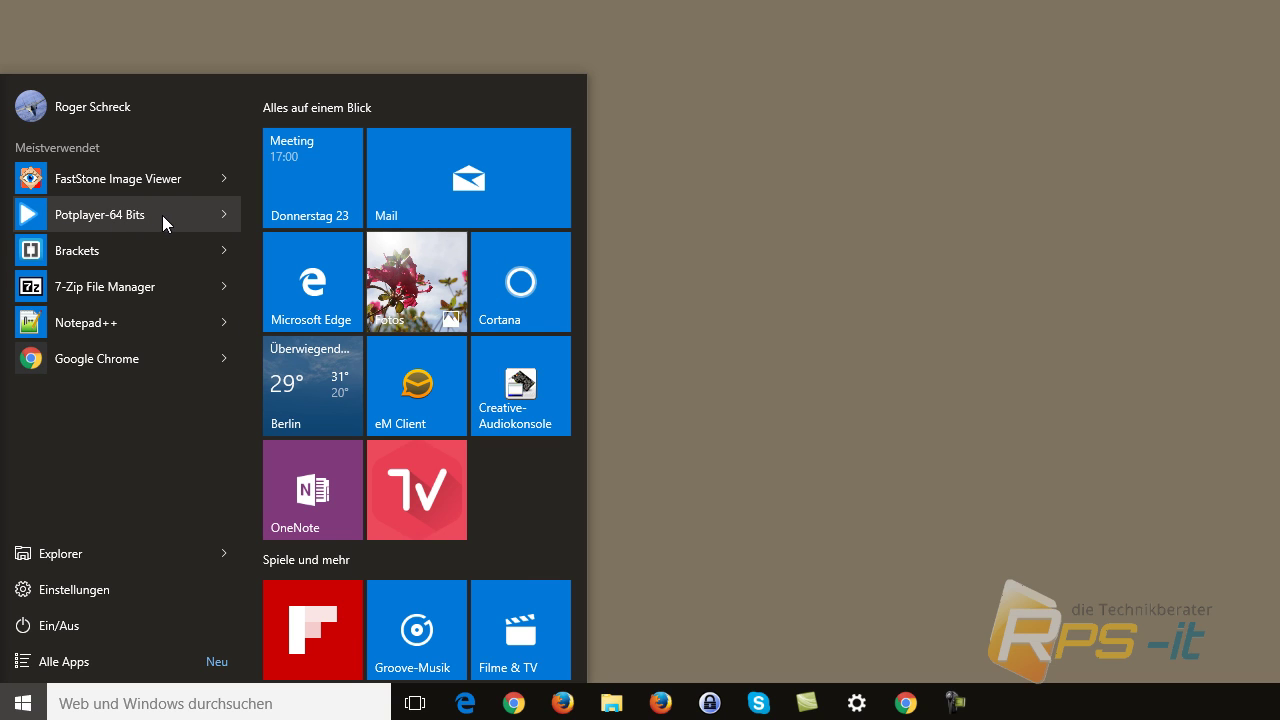
# - Compare the options and recent files or tasks offered for Potplayer-64 Bits, Brackets, 7-Zip File Manager, Notepad++ and Google Chrome
pyautogui.moveTo(225, 215)
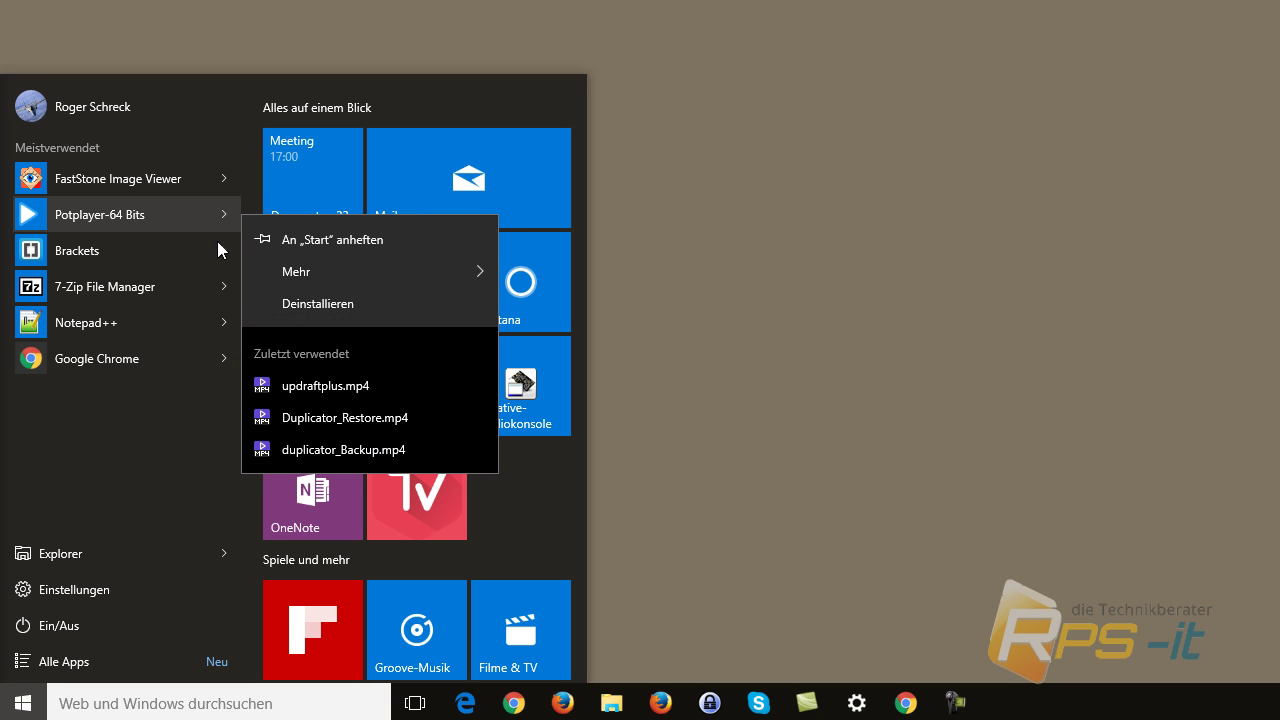
pyautogui.moveTo(224, 251)
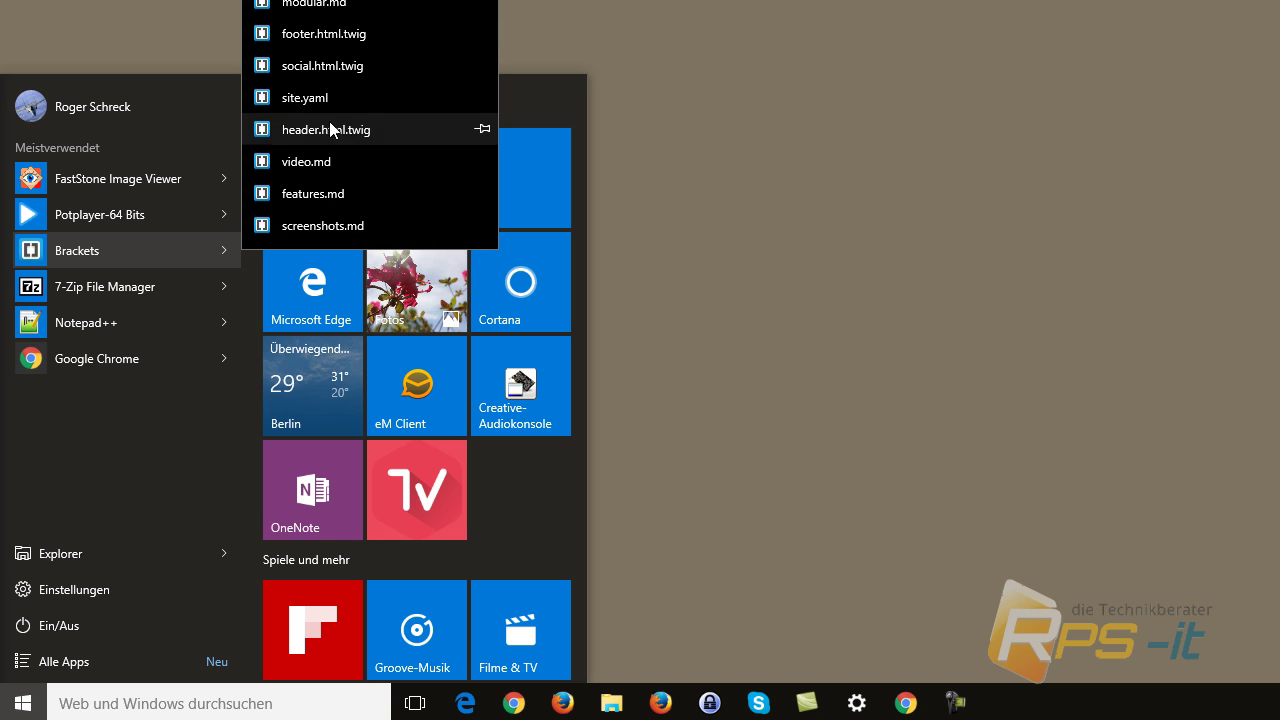
pyautogui.rightClick(223, 287)
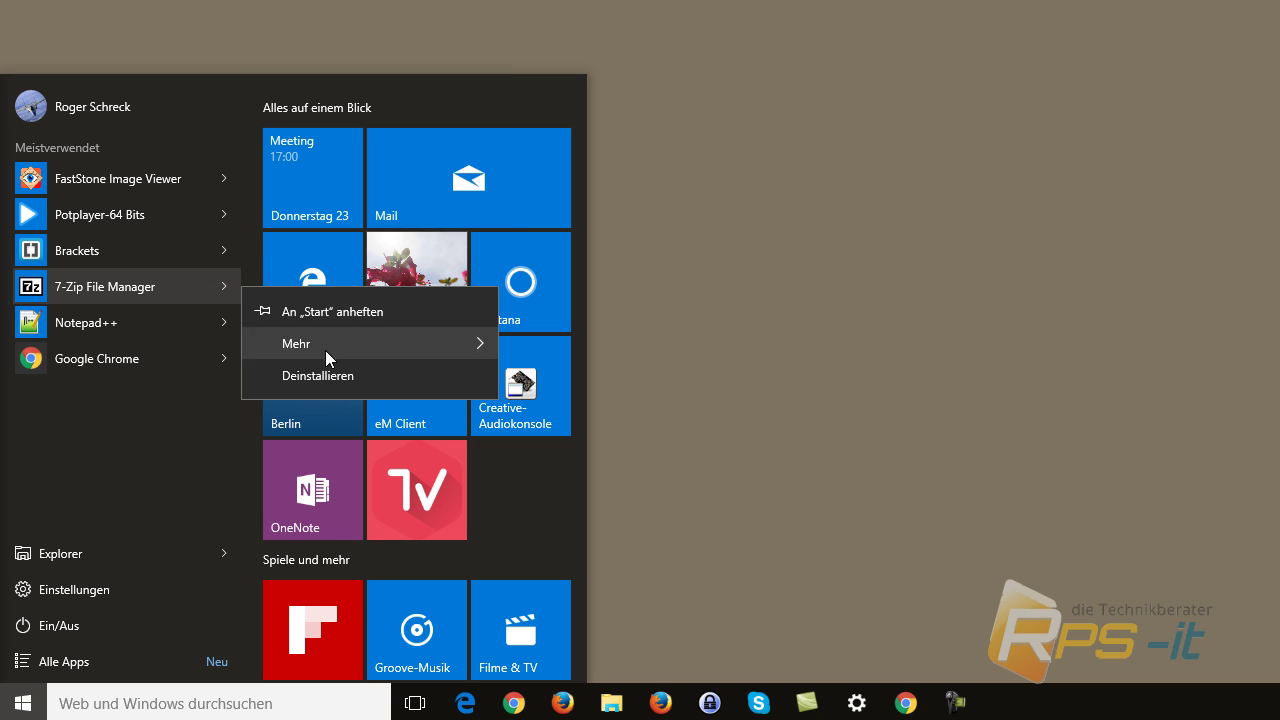
pyautogui.click(163, 408)
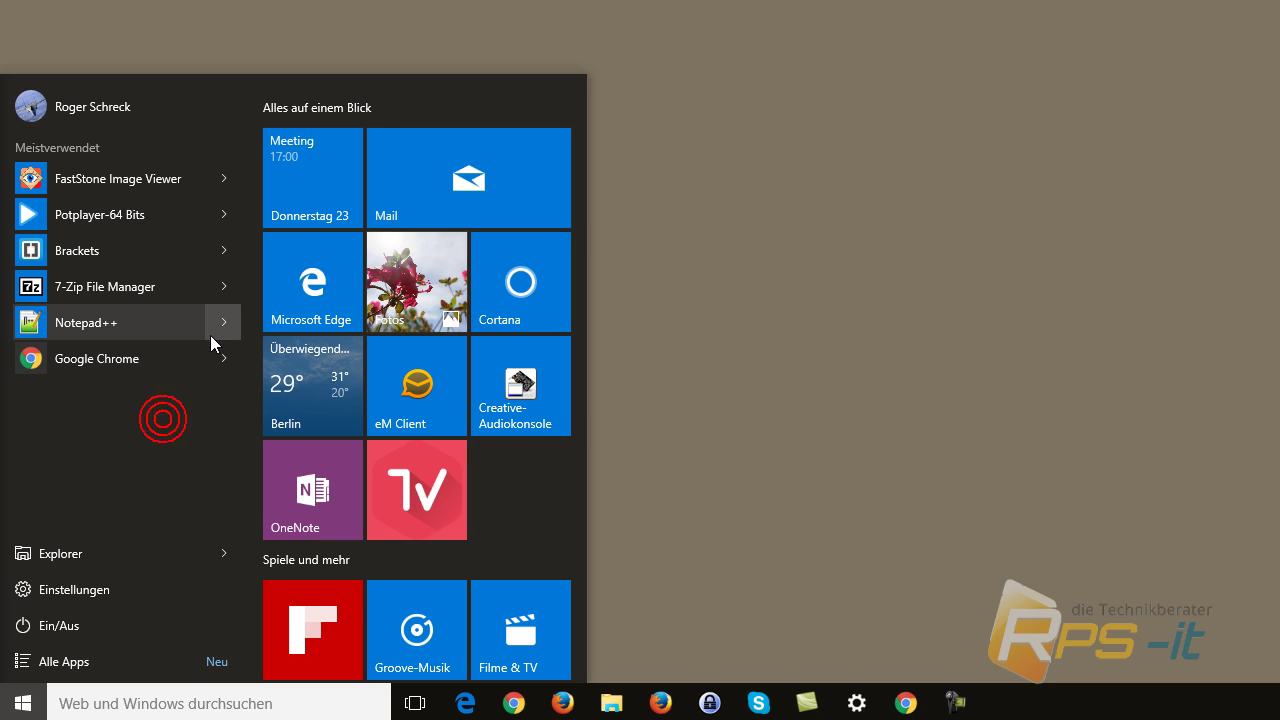
pyautogui.rightClick(217, 330)
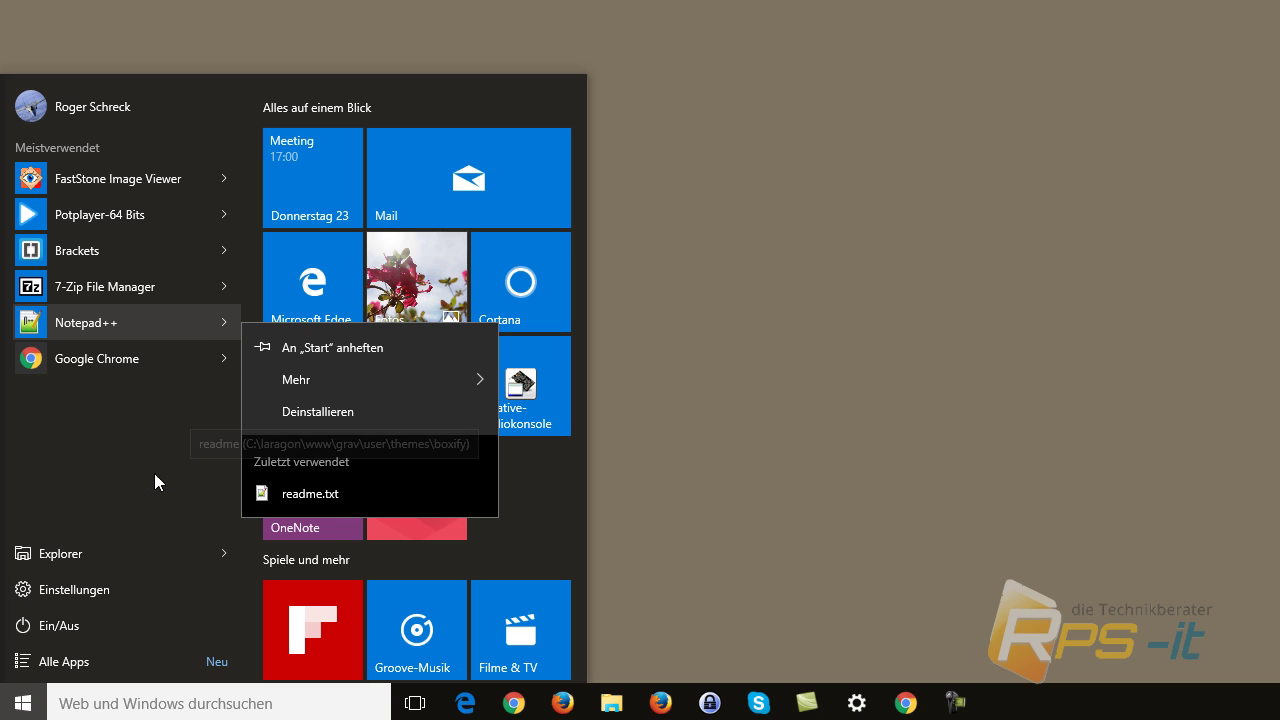
pyautogui.rightClick(223, 358)
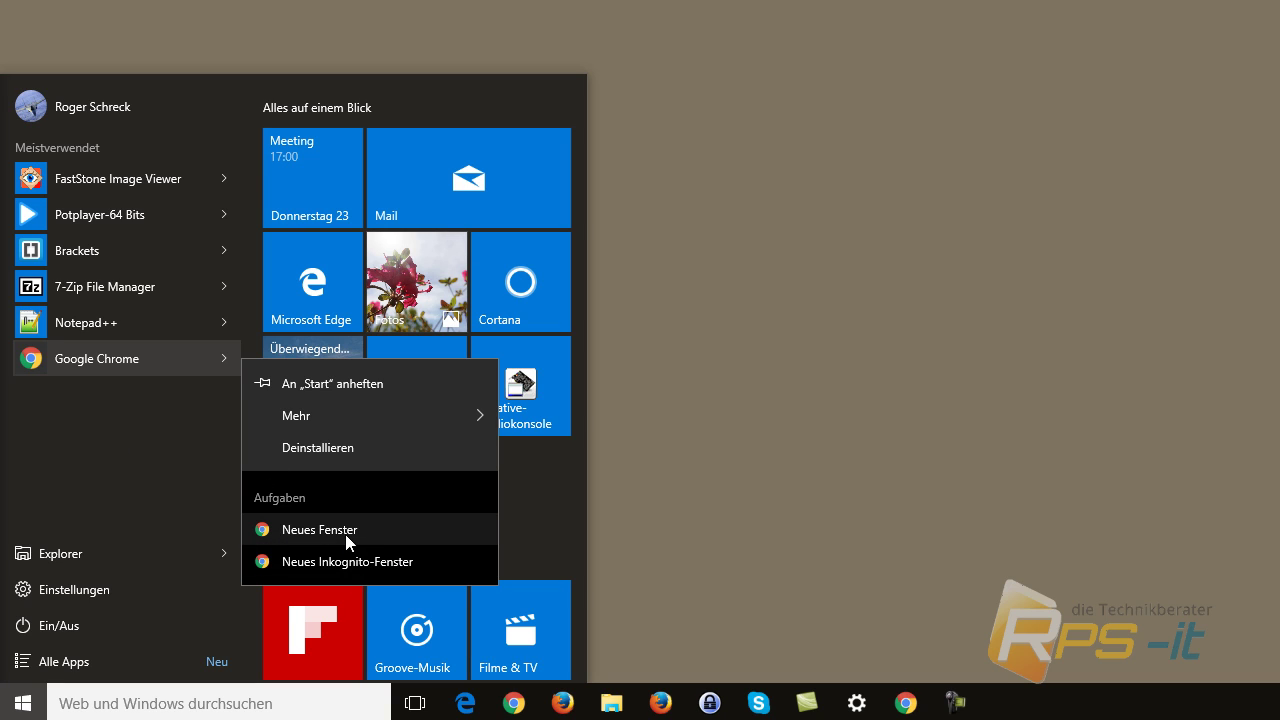
pyautogui.click(155, 406)
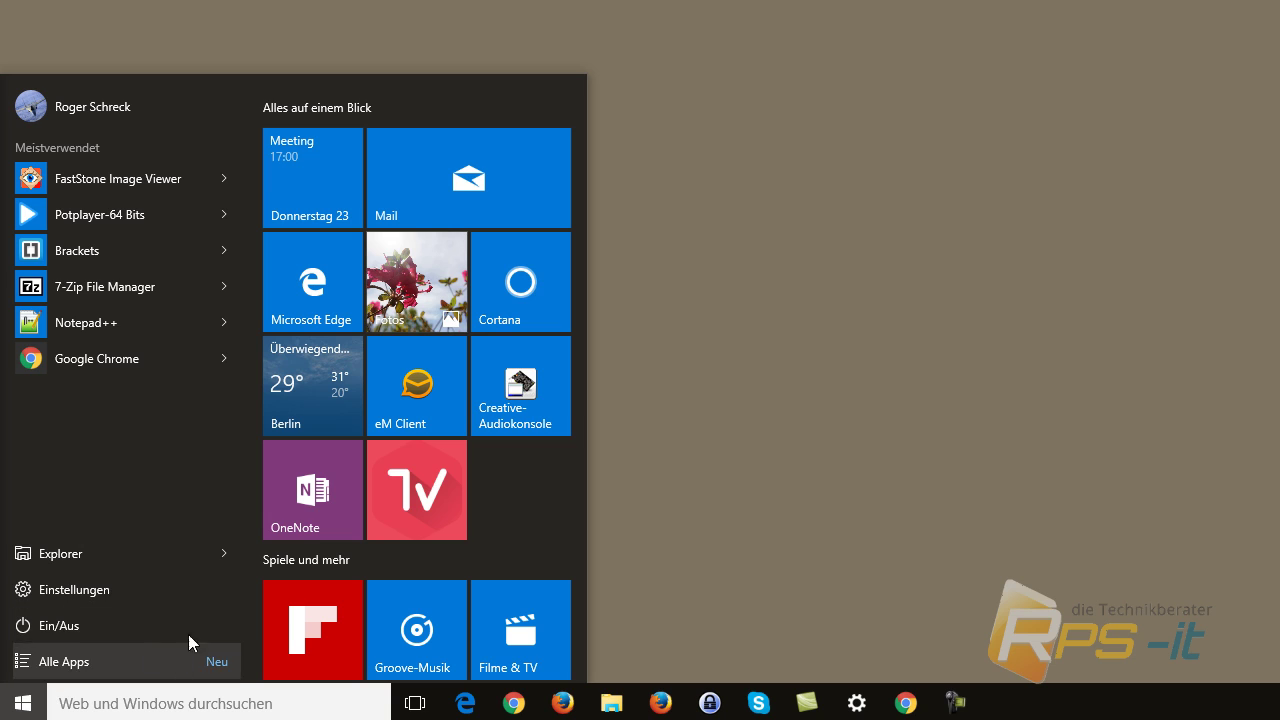
# - Examine the Explorer entry's pinned and recent folders and additional options, as well as the Ein/Aus power choices
pyautogui.click(220, 555)
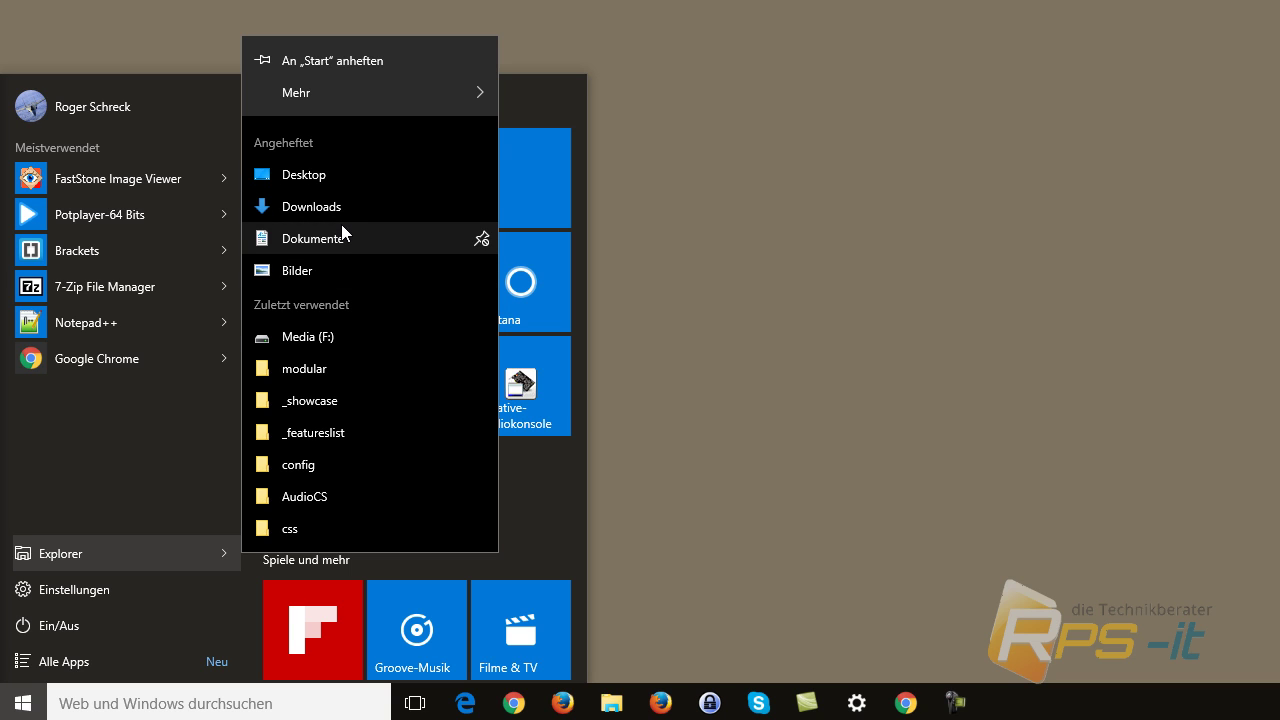
pyautogui.moveTo(398, 103)
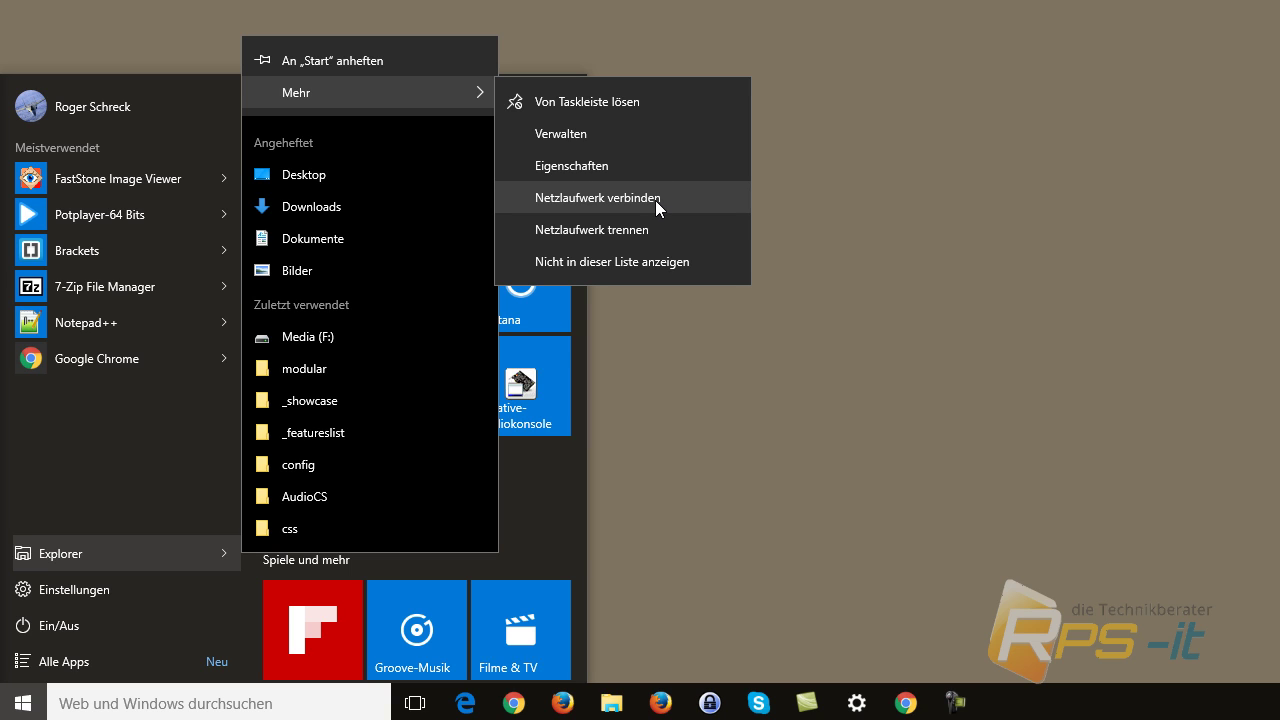
pyautogui.press('Escape')
pyautogui.press('Escape')
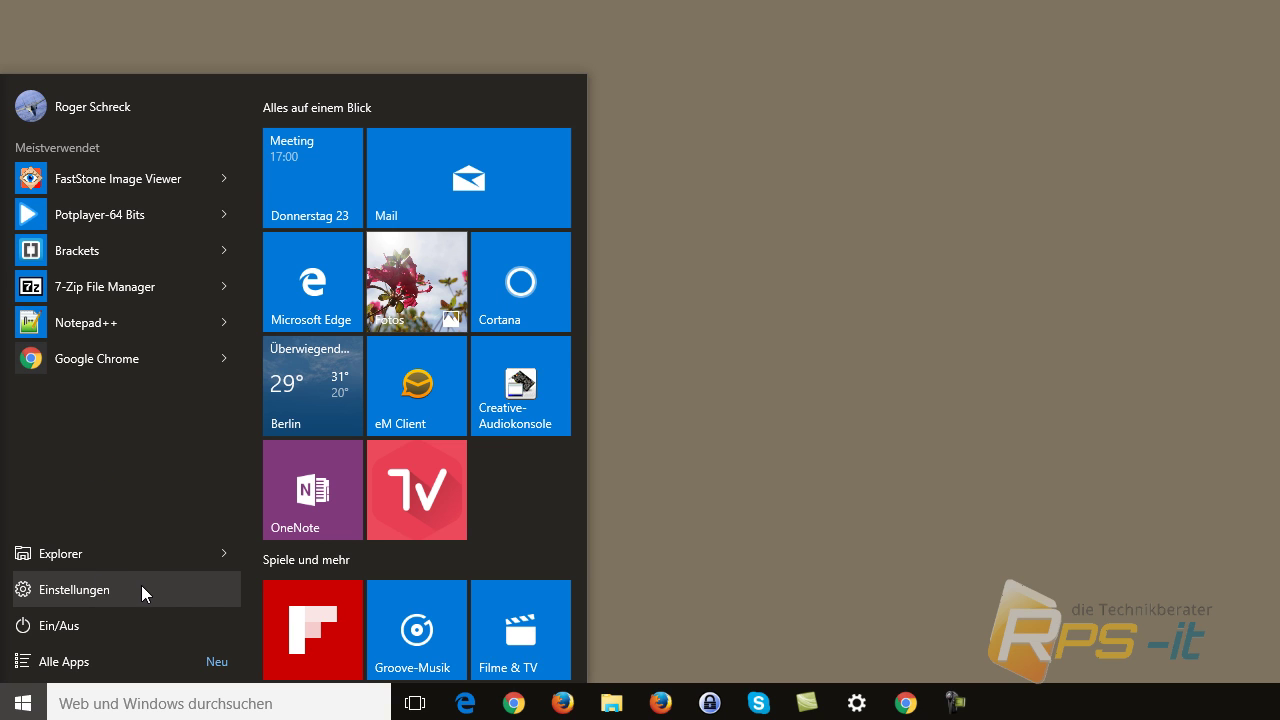
pyautogui.click(153, 628)
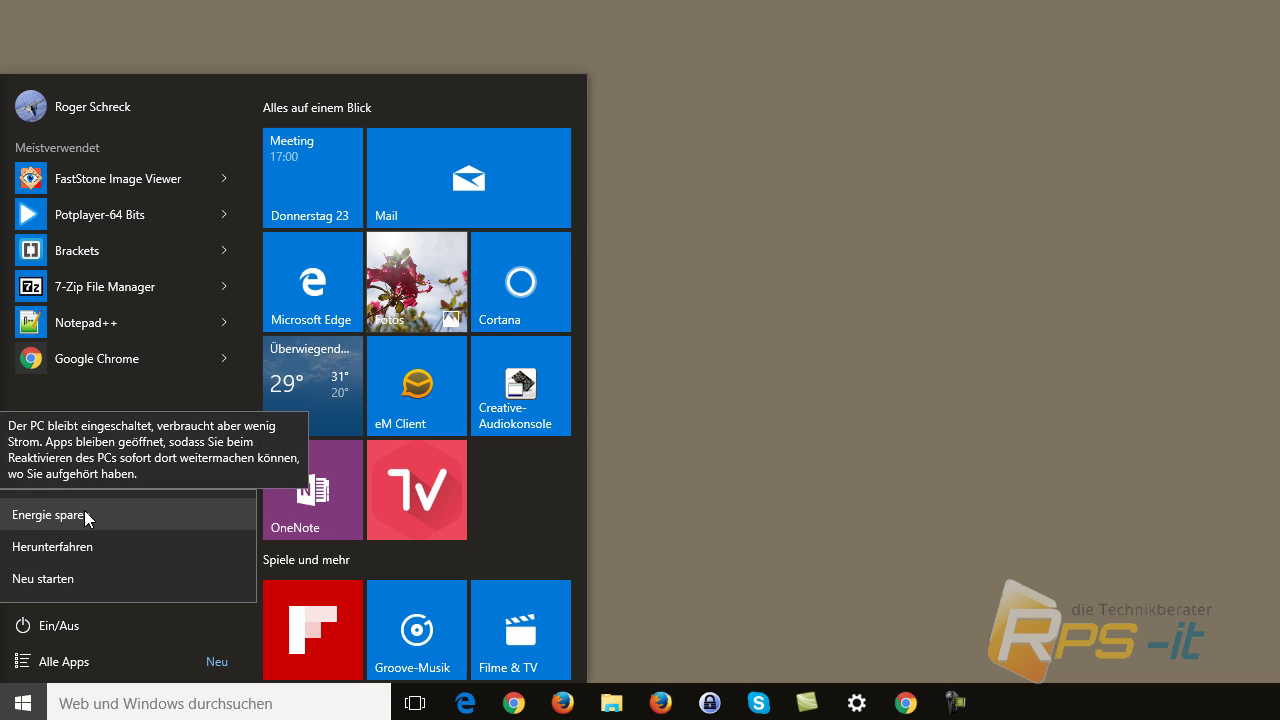
pyautogui.click(56, 392)
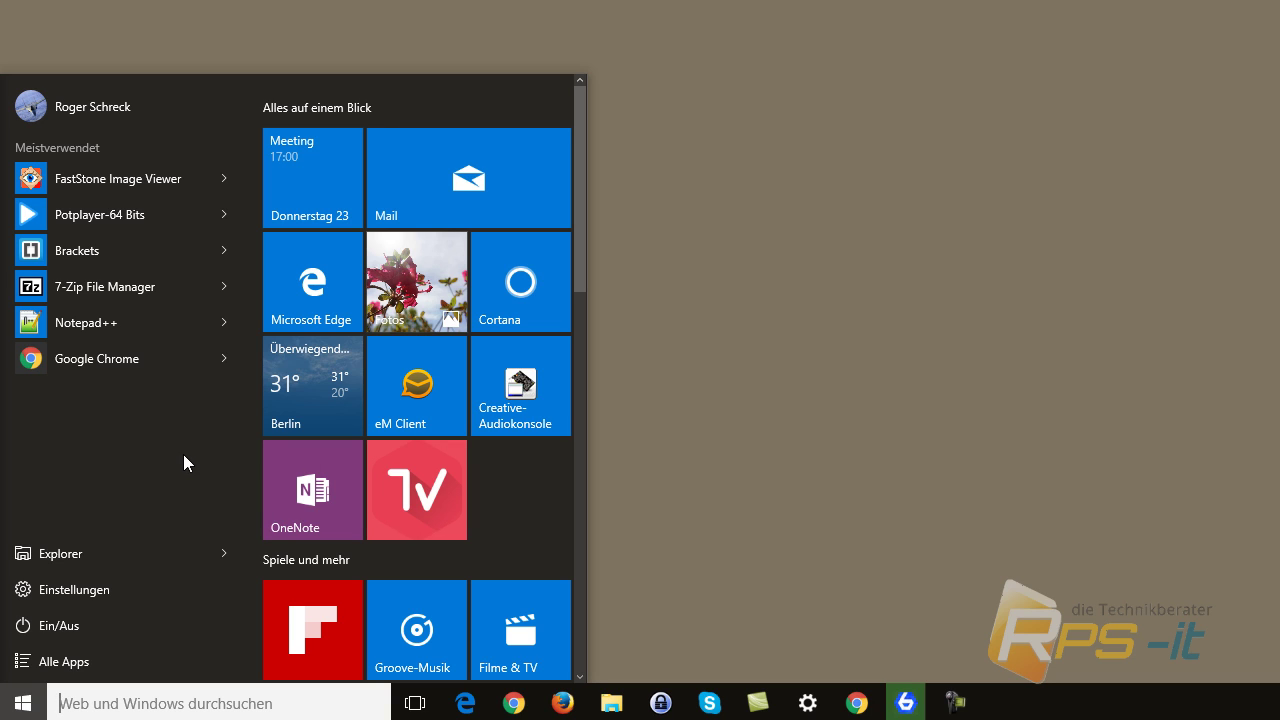
# - Browse the Alle Apps list from the 0–9 group through the entries under A and return to its beginning
pyautogui.click(111, 662)
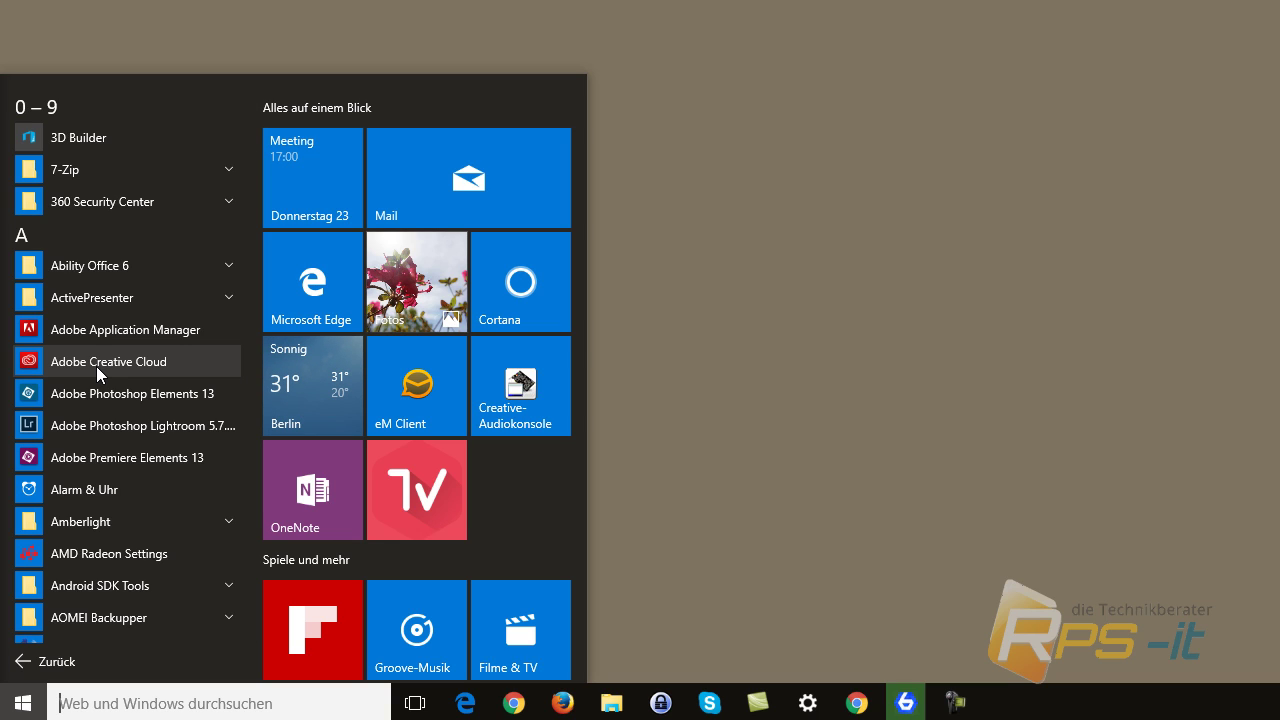
pyautogui.scroll(-5, 96, 366)
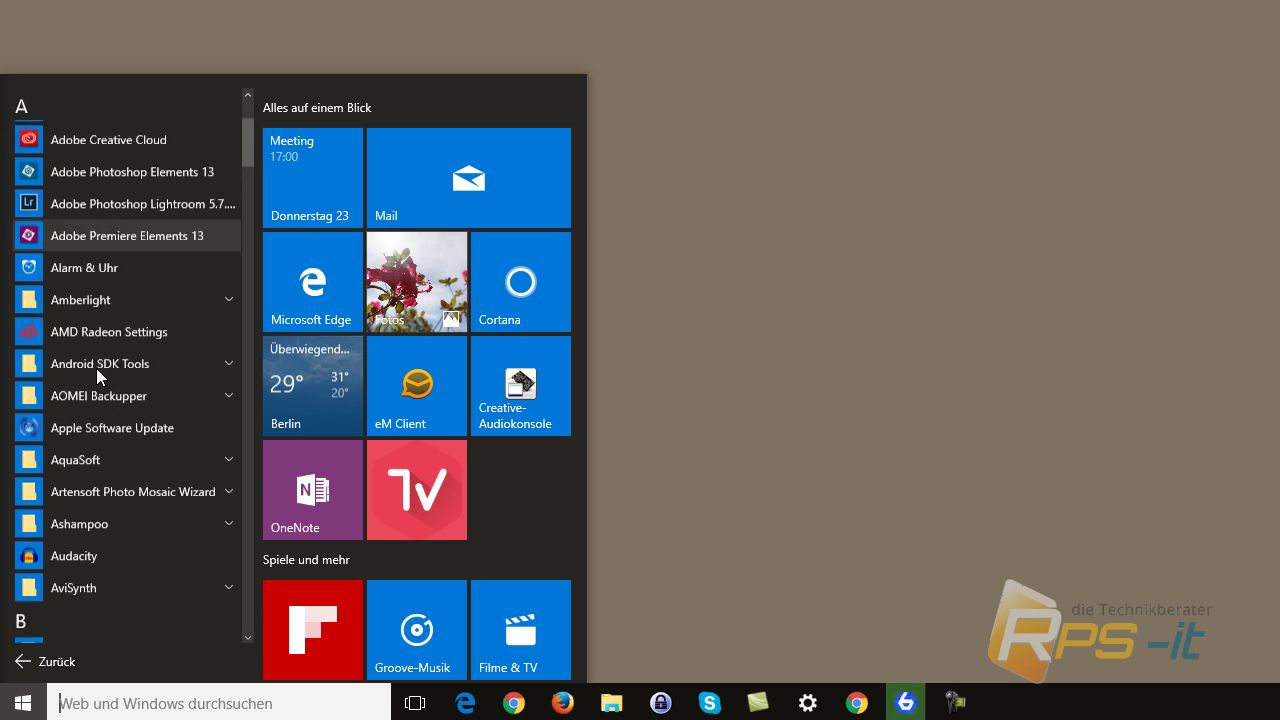
pyautogui.scroll(-3, 95, 368)
pyautogui.scroll(8, 95, 368)
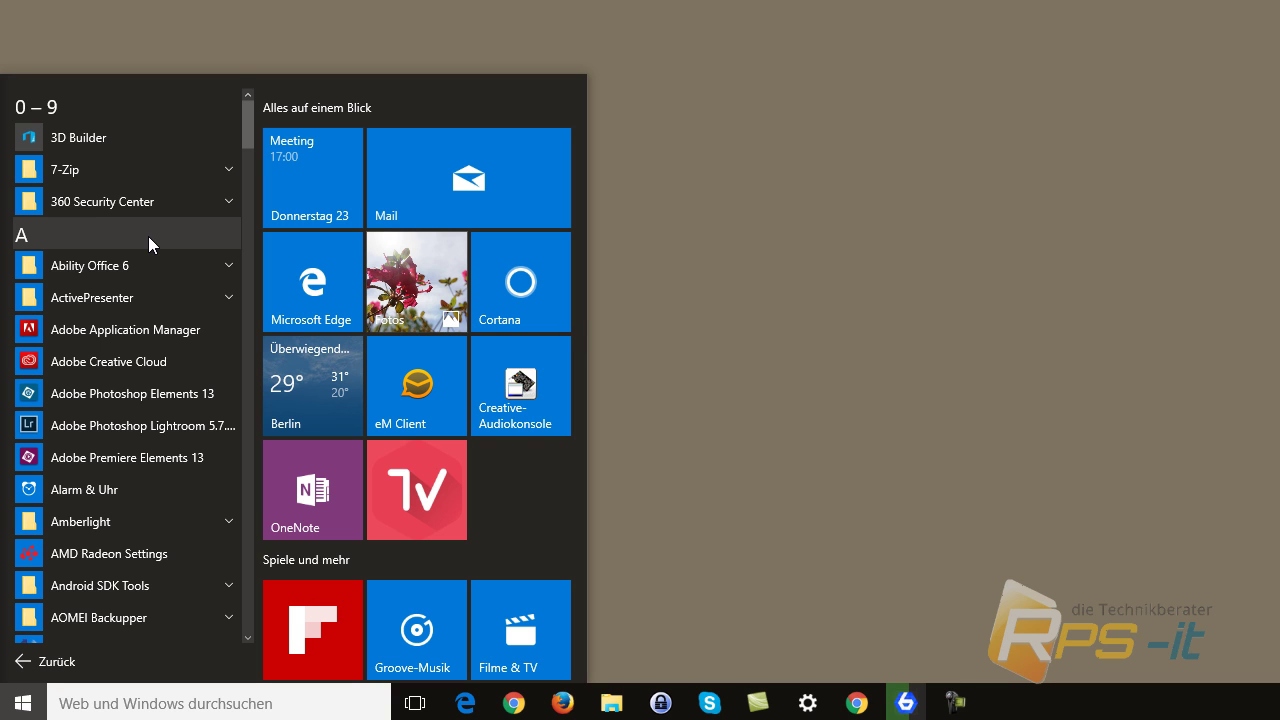
pyautogui.scroll(-2, 160, 320)
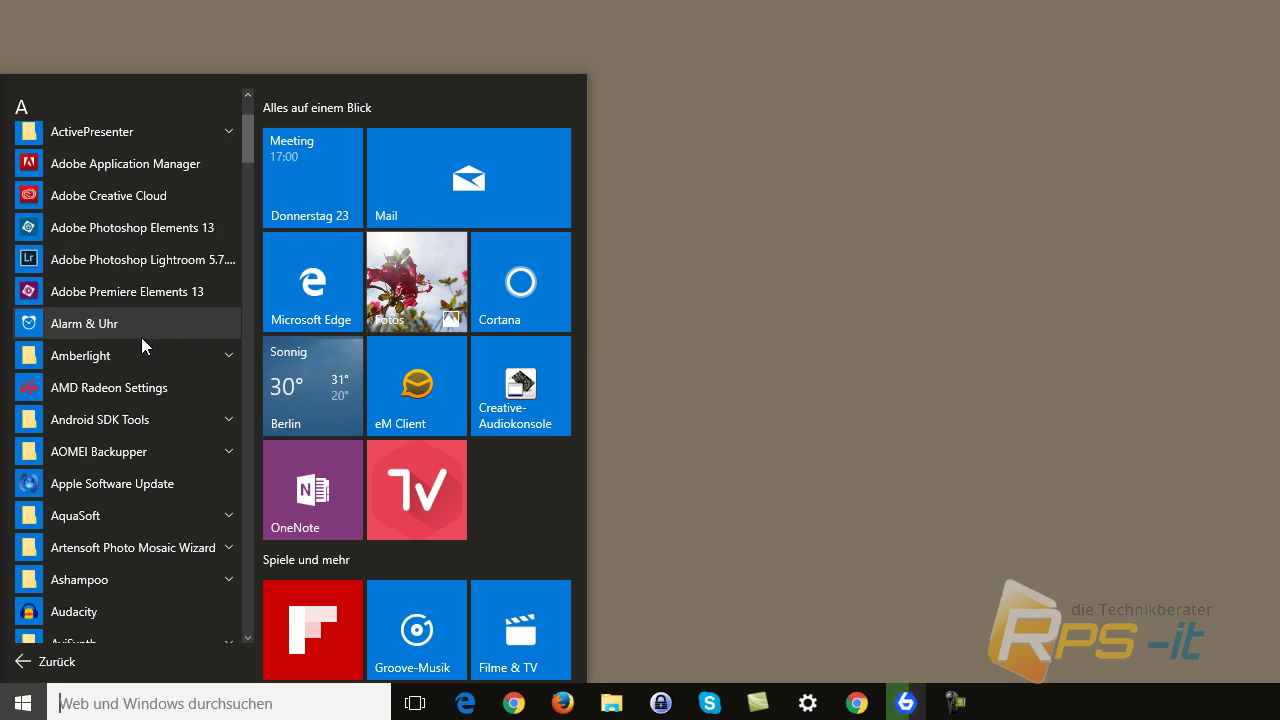
pyautogui.scroll(-3, 123, 358)
pyautogui.scroll(5, 124, 360)
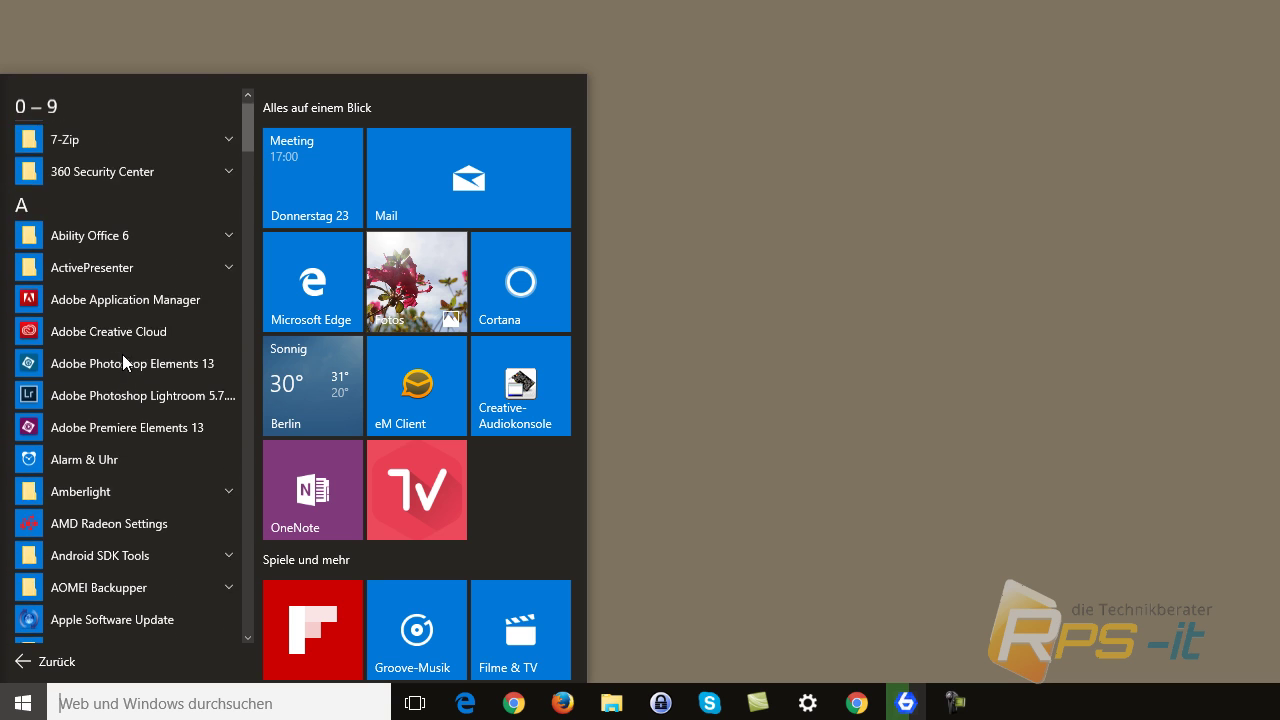
pyautogui.scroll(1, 123, 362)
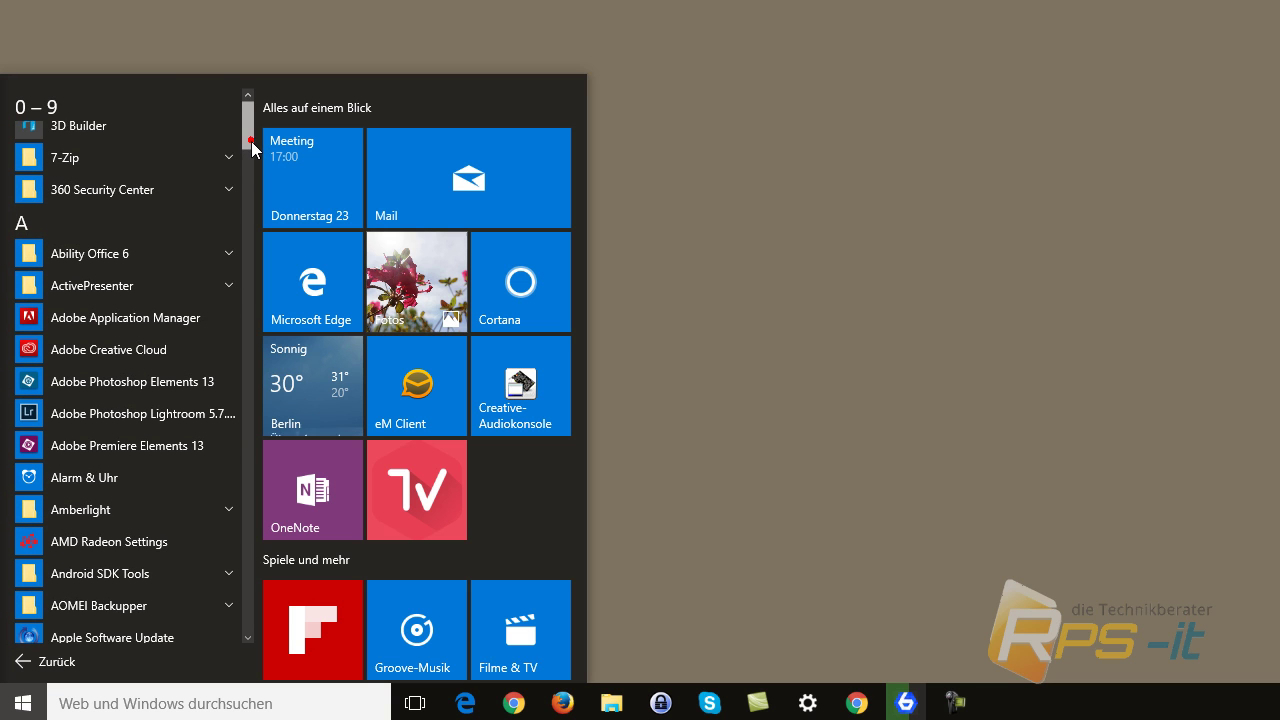
pyautogui.moveTo(251, 148); pyautogui.dragTo(253, 106)
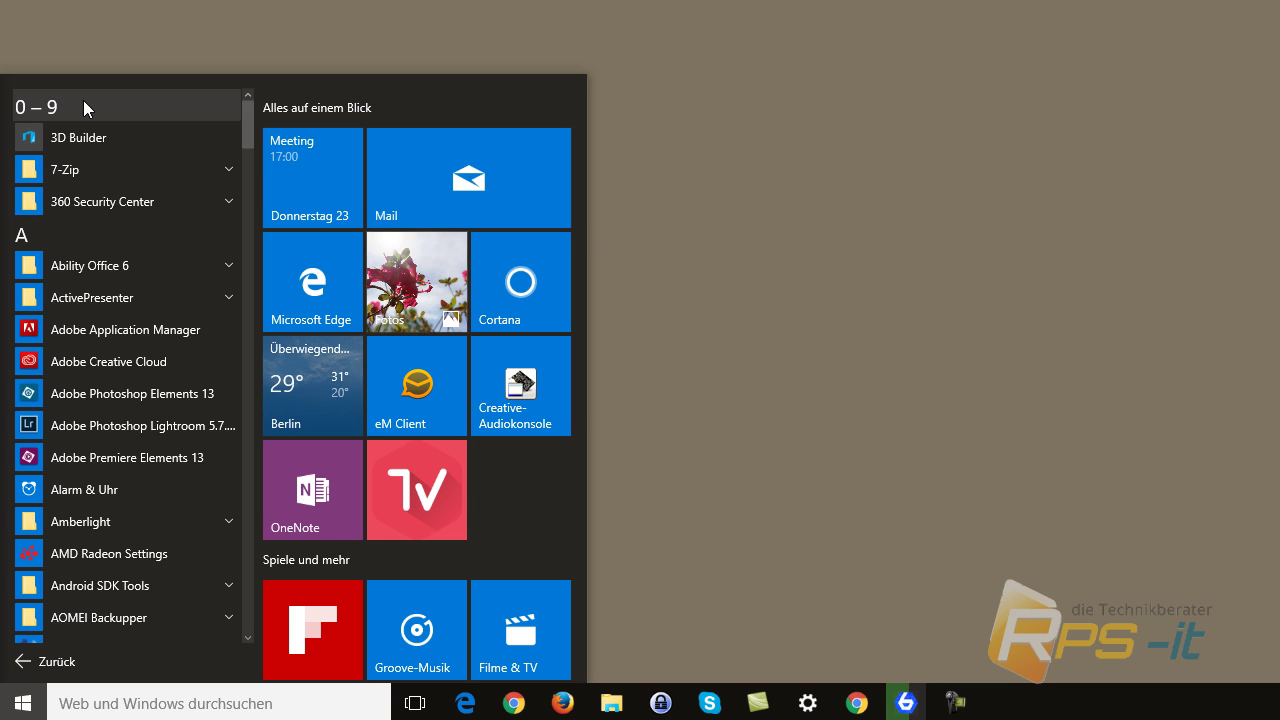
# - Jump to the apps under W through the alphabetical index and call up the uninstall prompt for Wunderlist
pyautogui.click(115, 239)
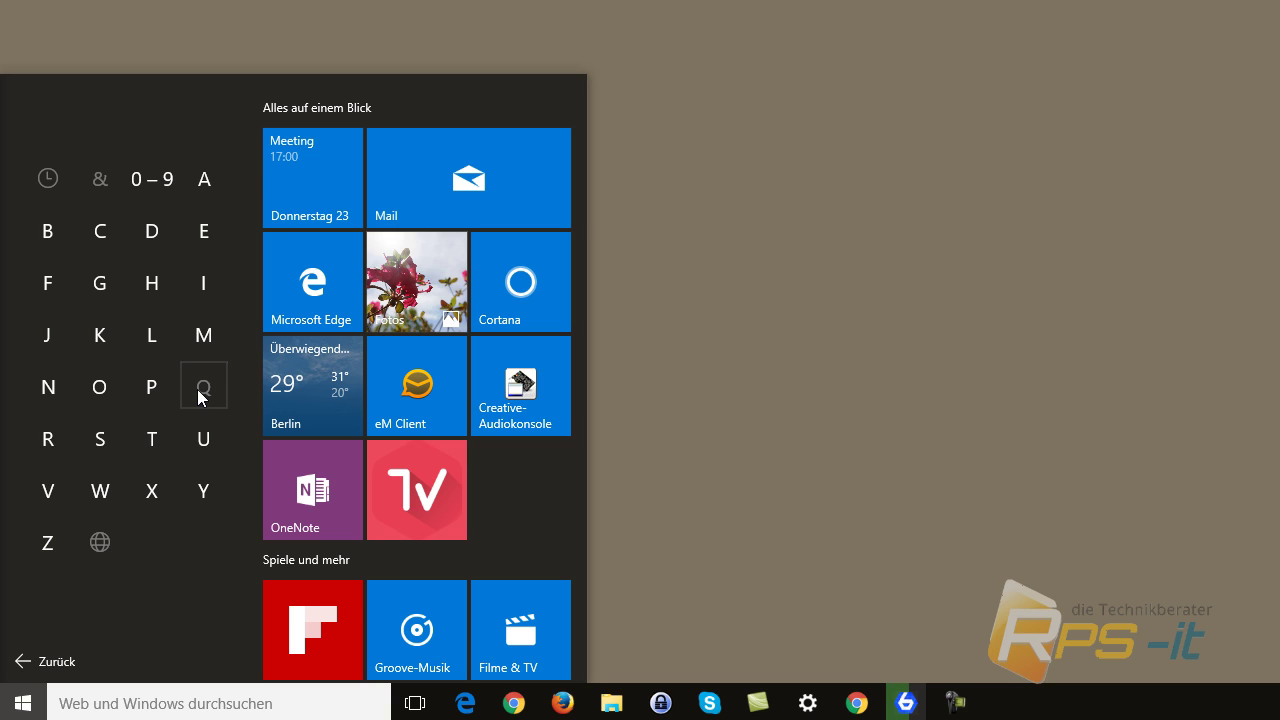
pyautogui.click(108, 494)
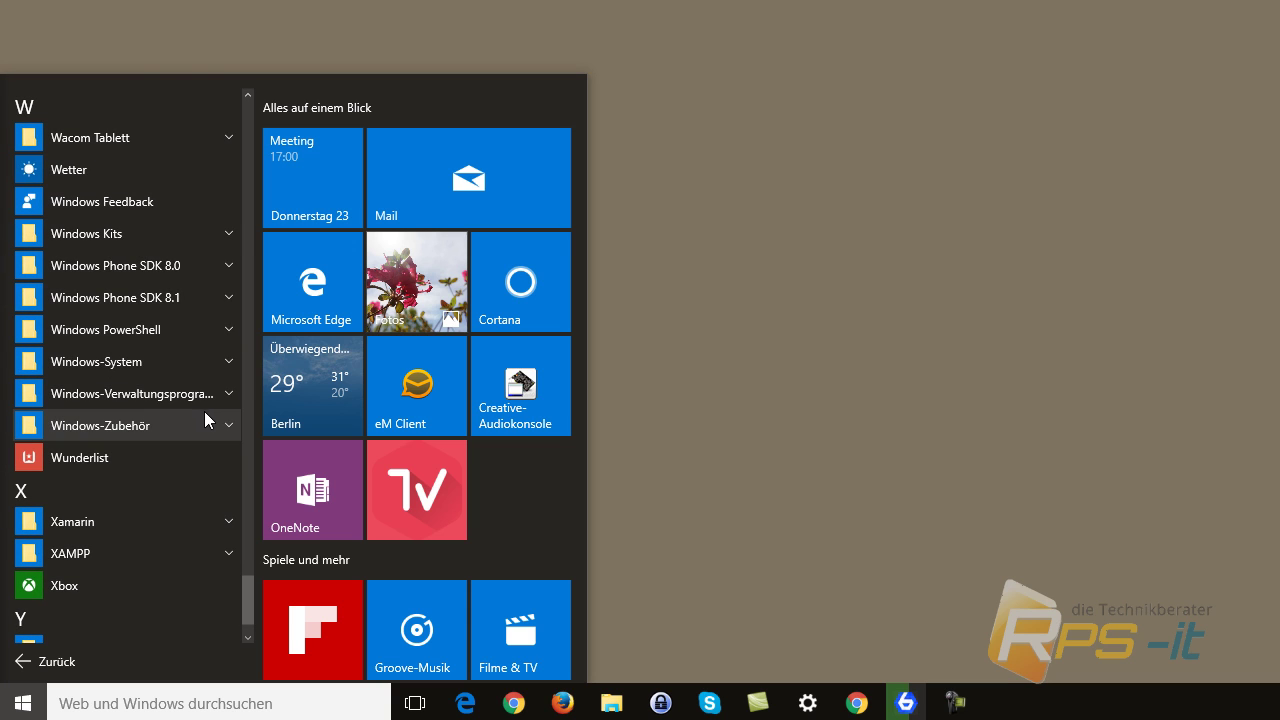
pyautogui.rightClick(125, 455)
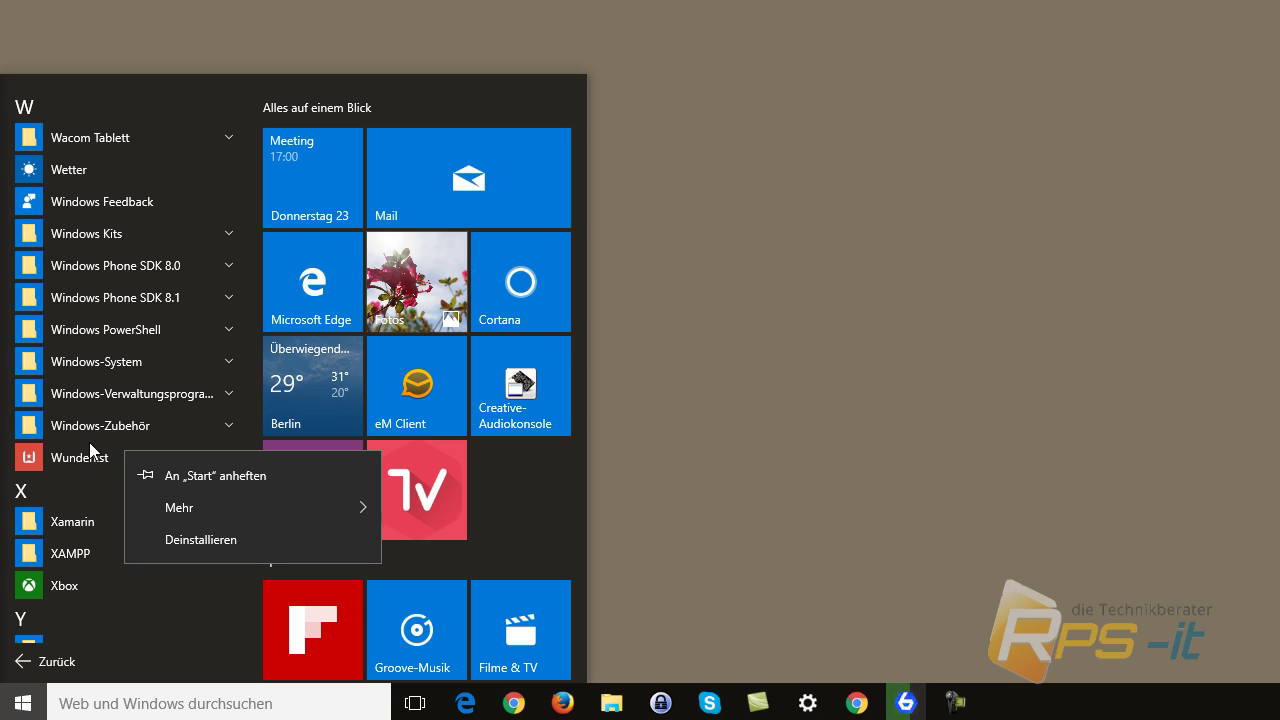
pyautogui.click(207, 537)
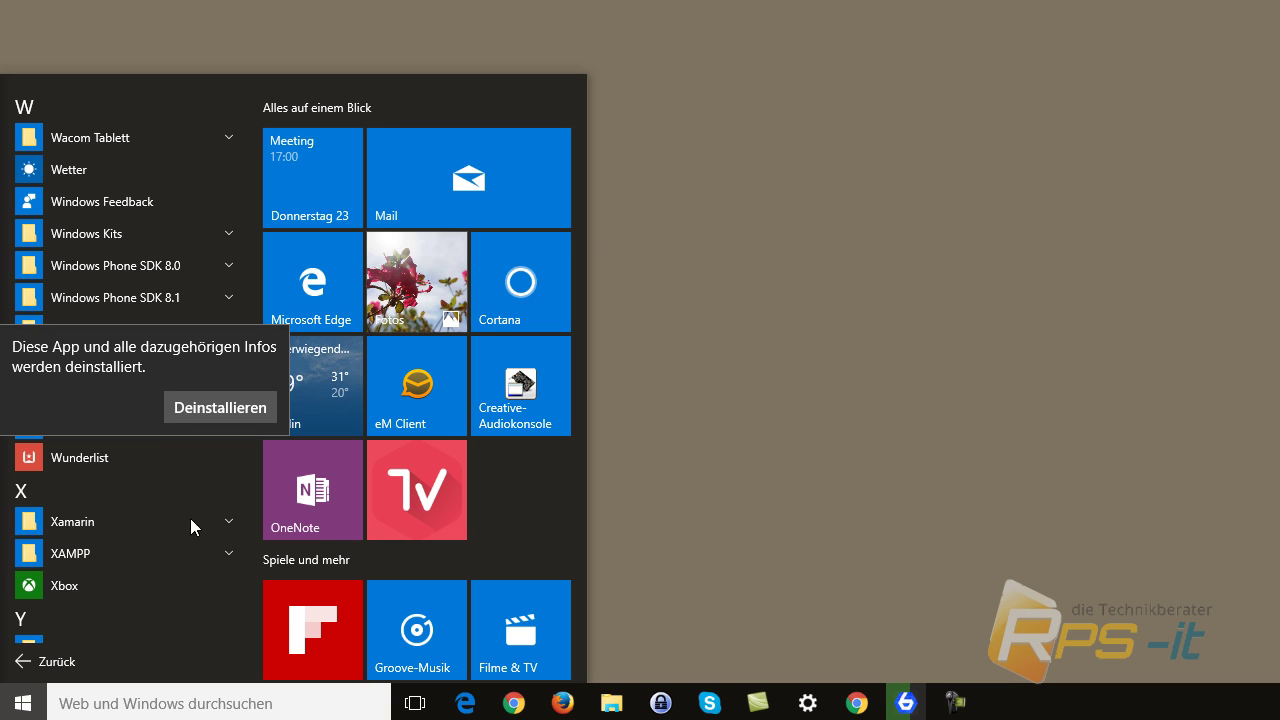
# - Choose to uninstall eM Client from its tile, bring the Programme und Features window fully into view, and close it
pyautogui.rightClick(416, 388)
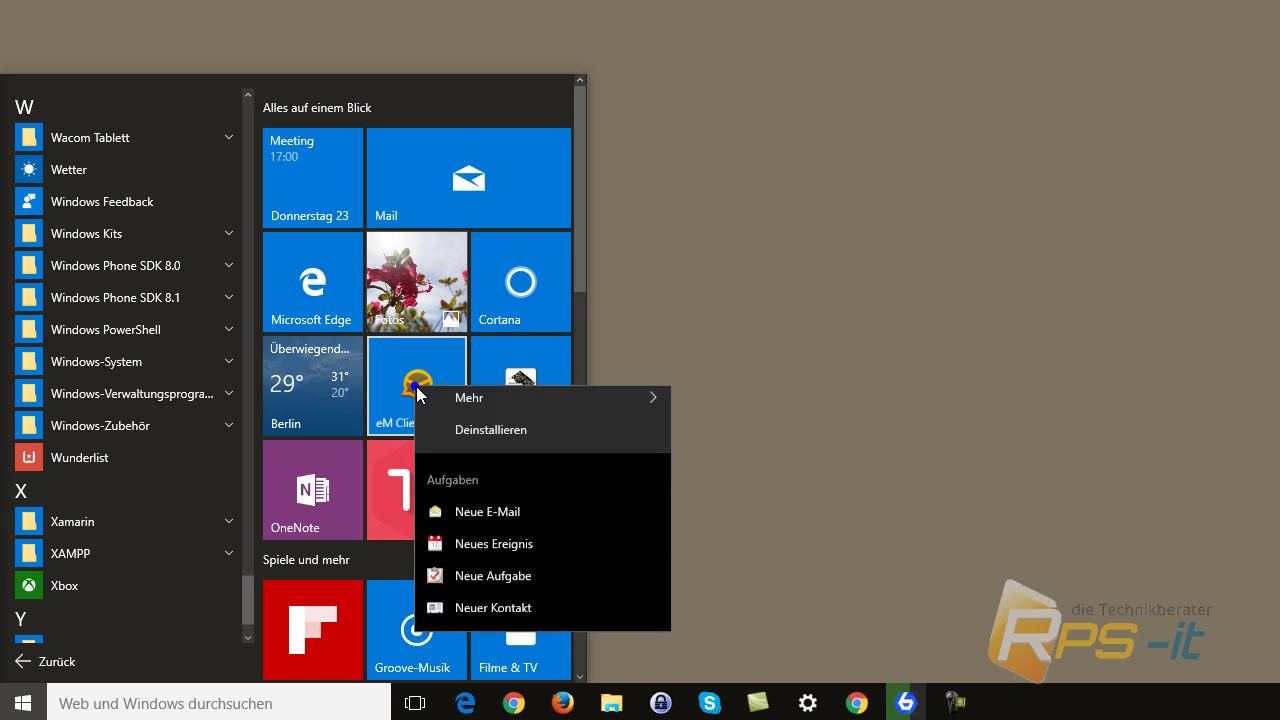
pyautogui.click(499, 504)
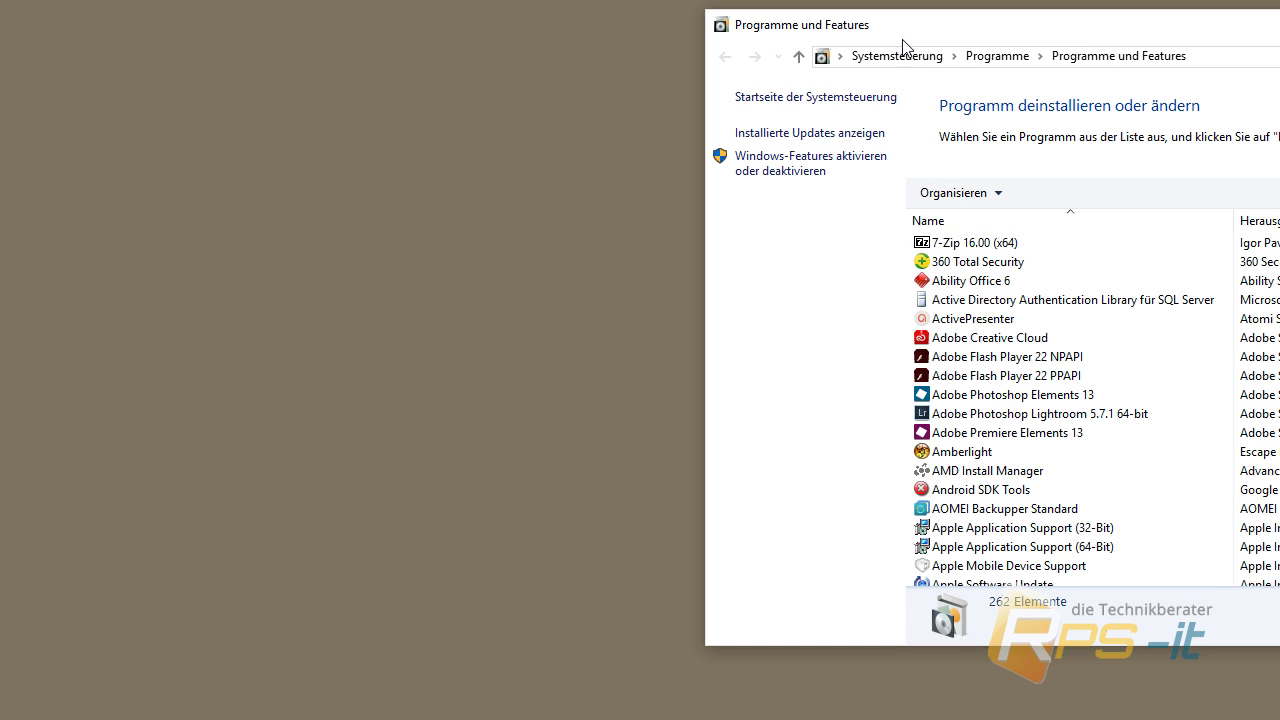
pyautogui.moveTo(763, 34); pyautogui.dragTo(199, 50)
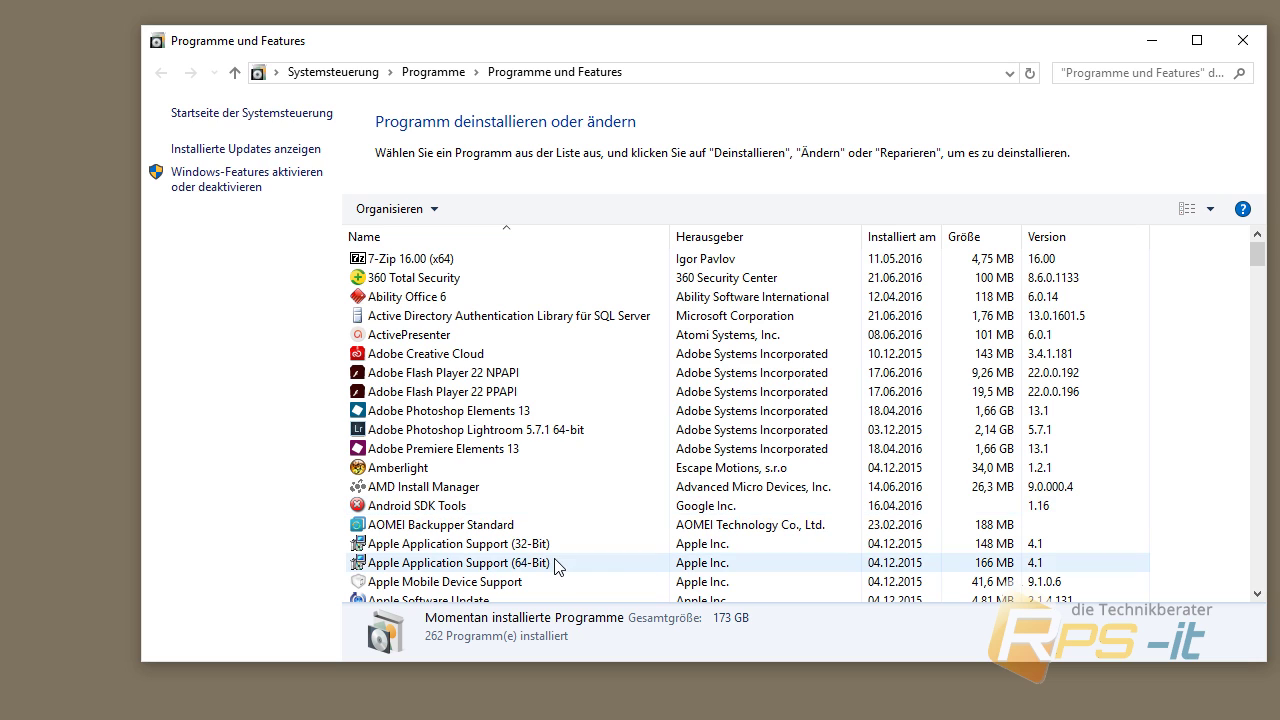
pyautogui.click(1240, 41)
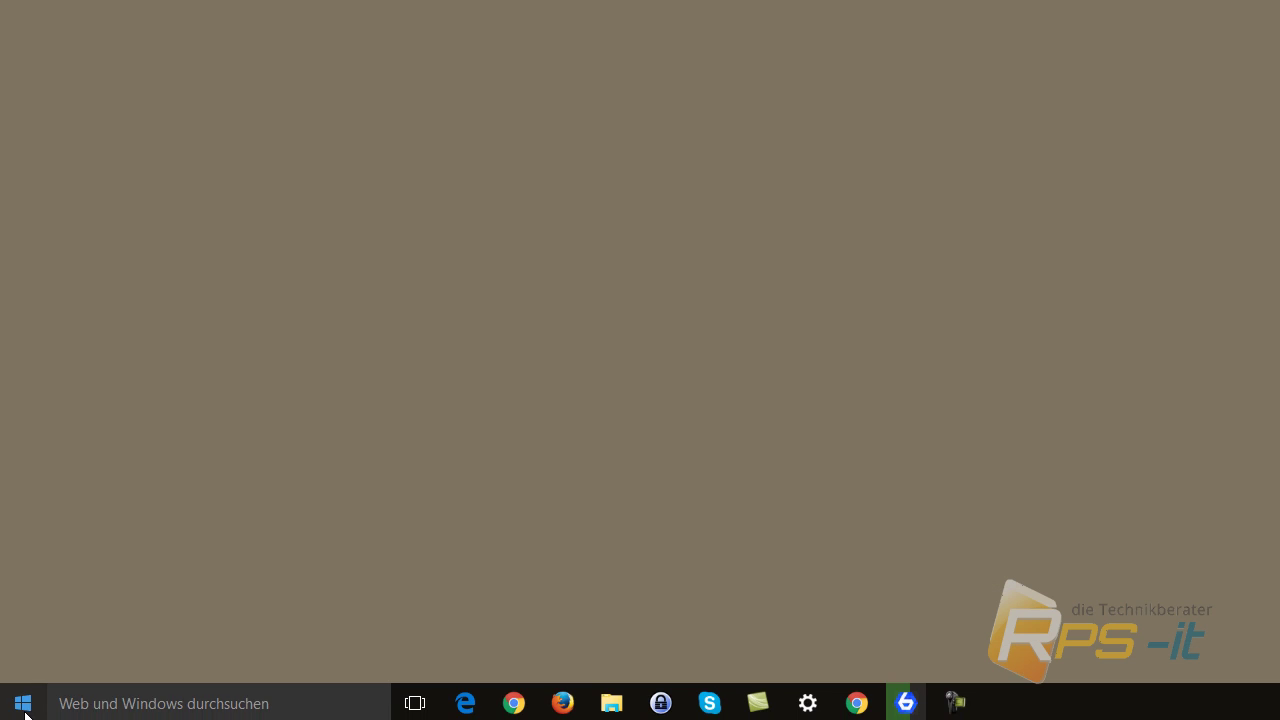
# - Enable "Farbe auf Startseite, Taskleiste, Titelleiste und im Info-Center anzeigen" in the personalisation colours and check the Start menu's appearance
pyautogui.click(24, 704)
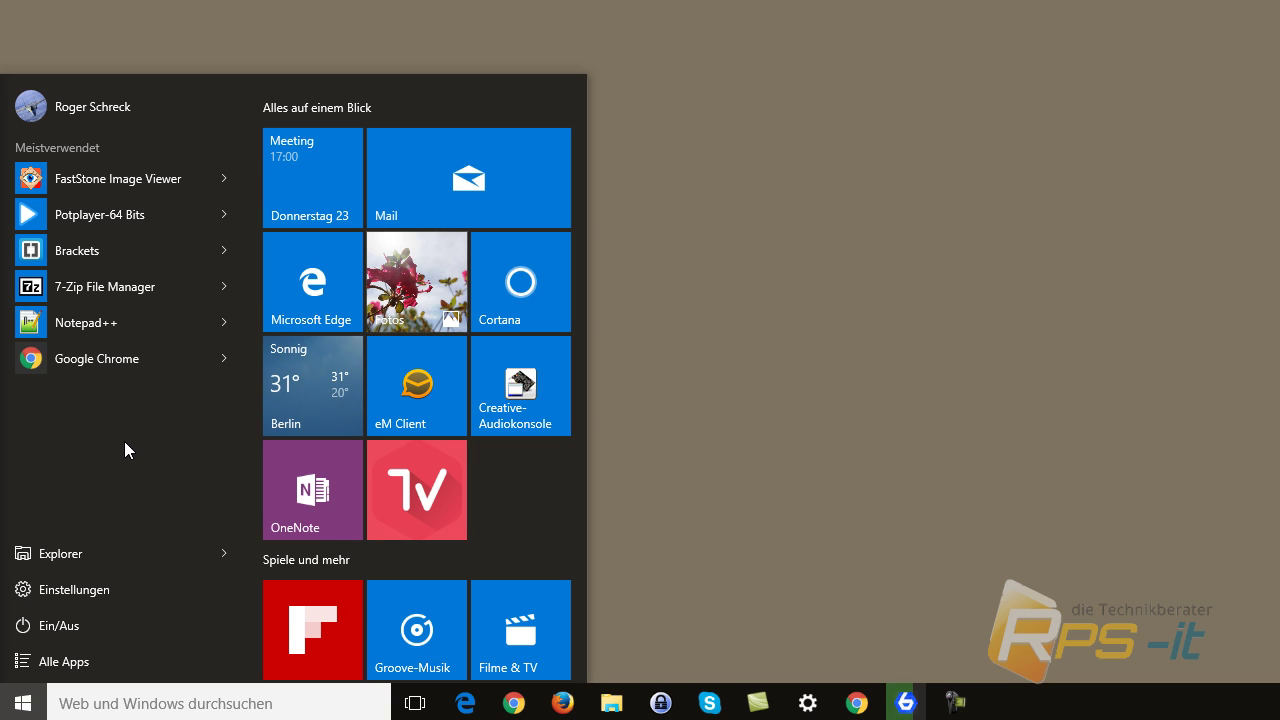
pyautogui.click(802, 706)
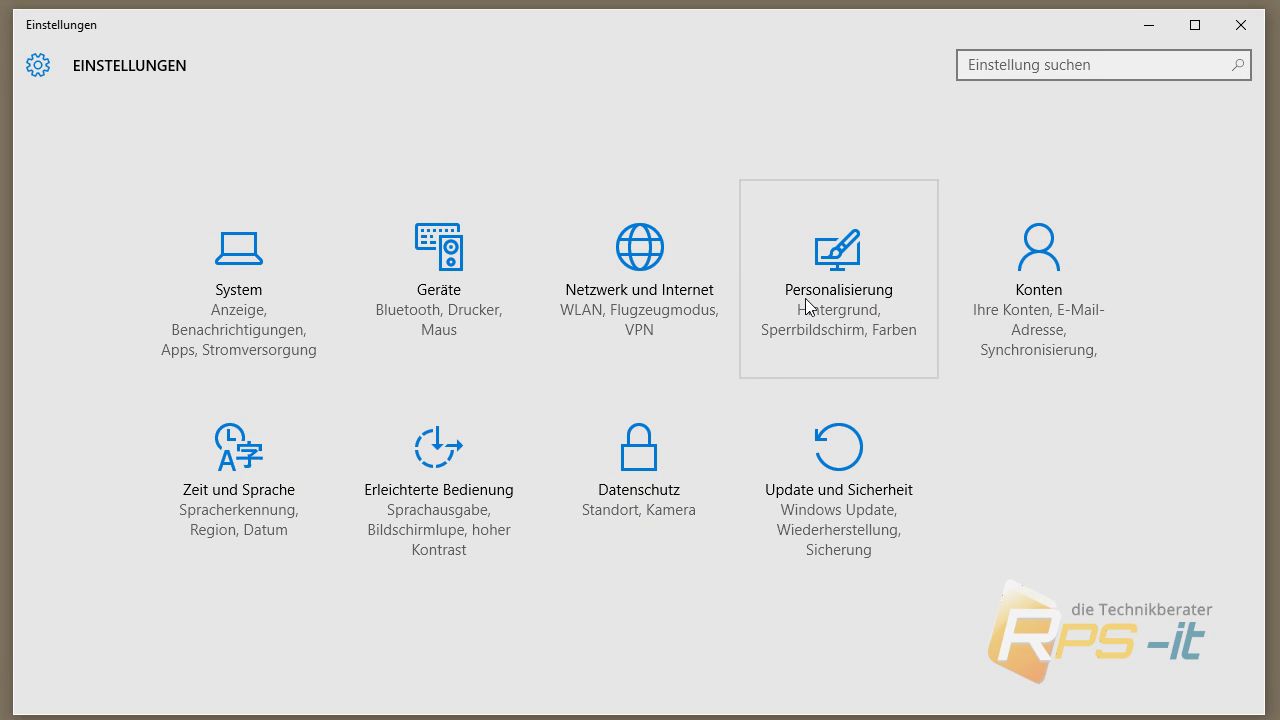
pyautogui.click(857, 283)
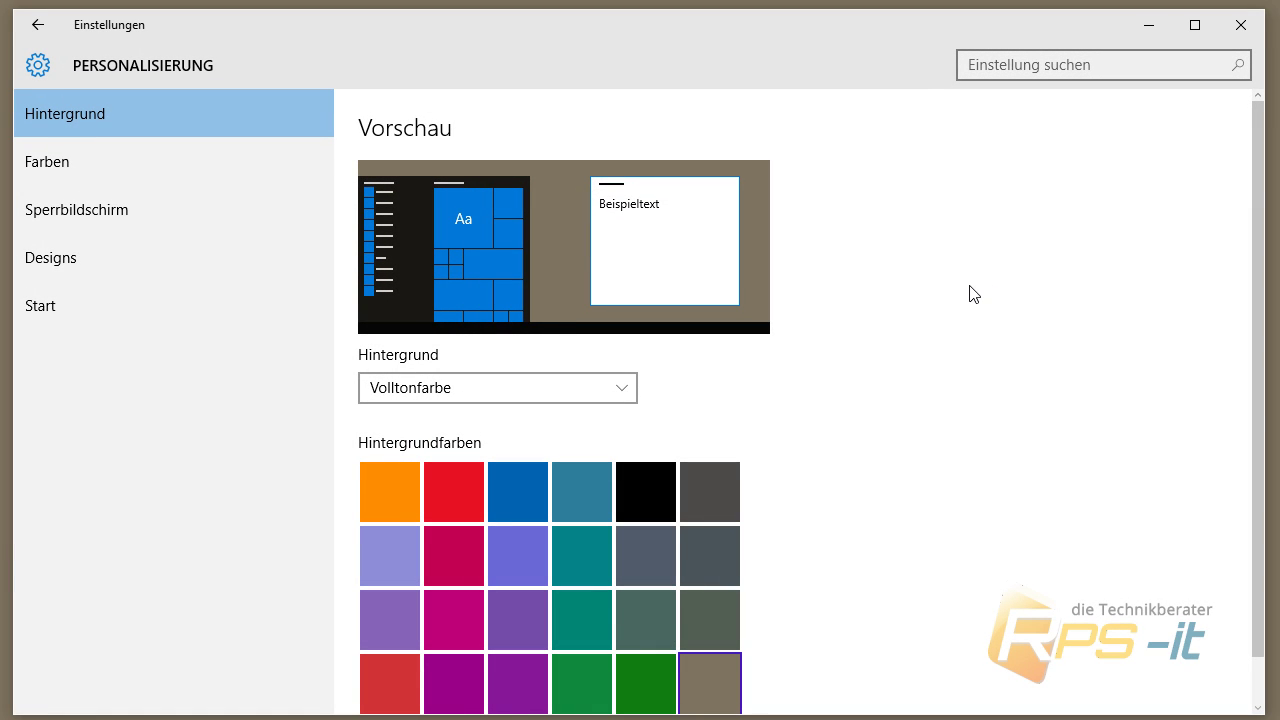
pyautogui.click(137, 171)
pyautogui.scroll(-5, 866, 363)
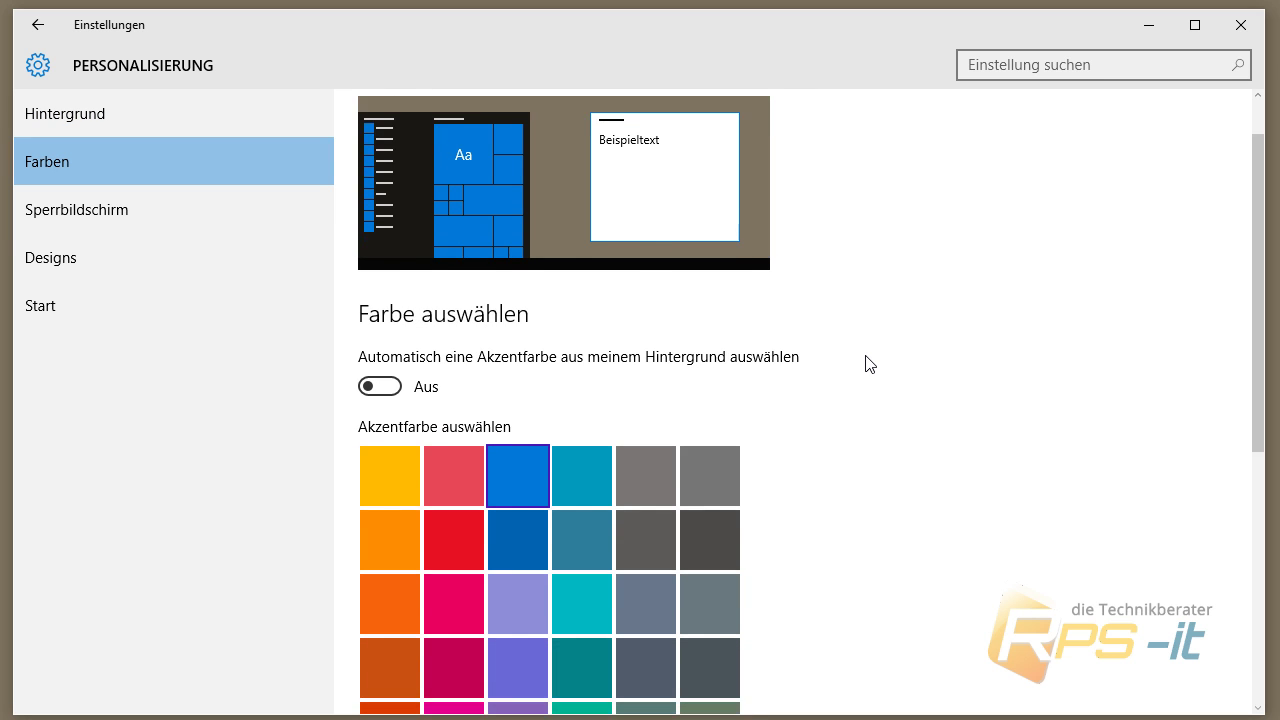
pyautogui.scroll(-2, 866, 363)
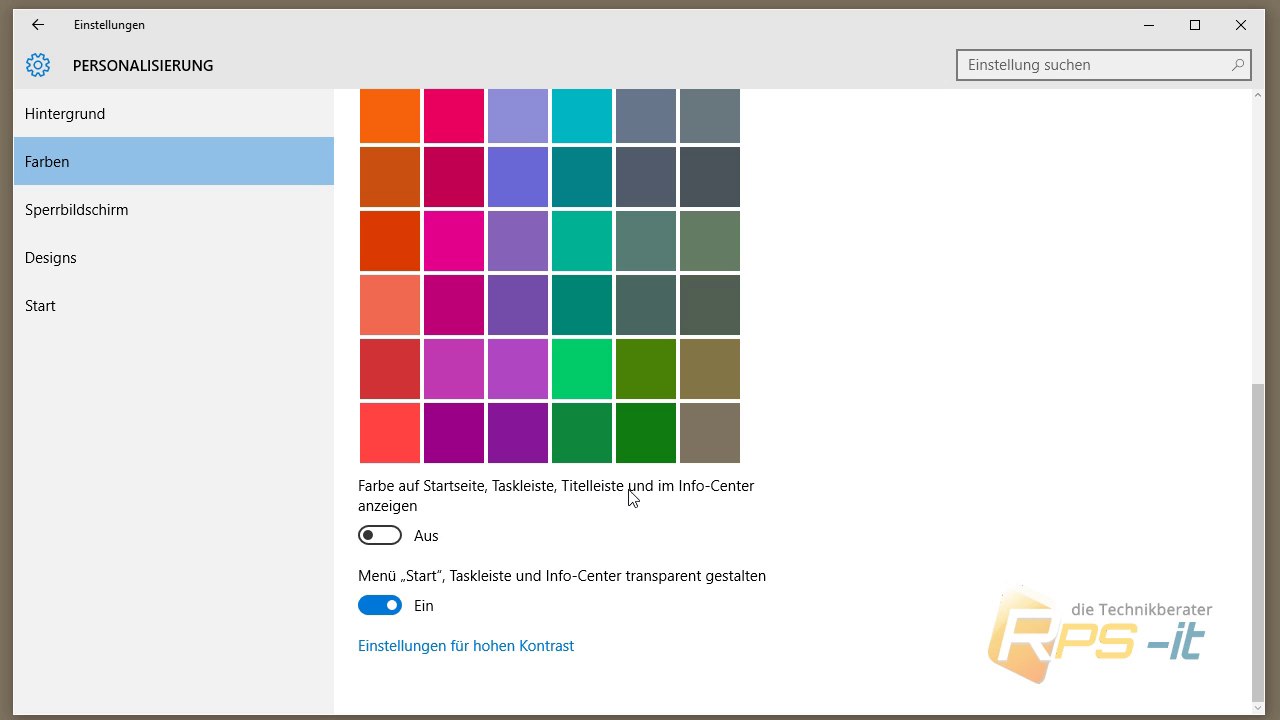
pyautogui.click(380, 535)
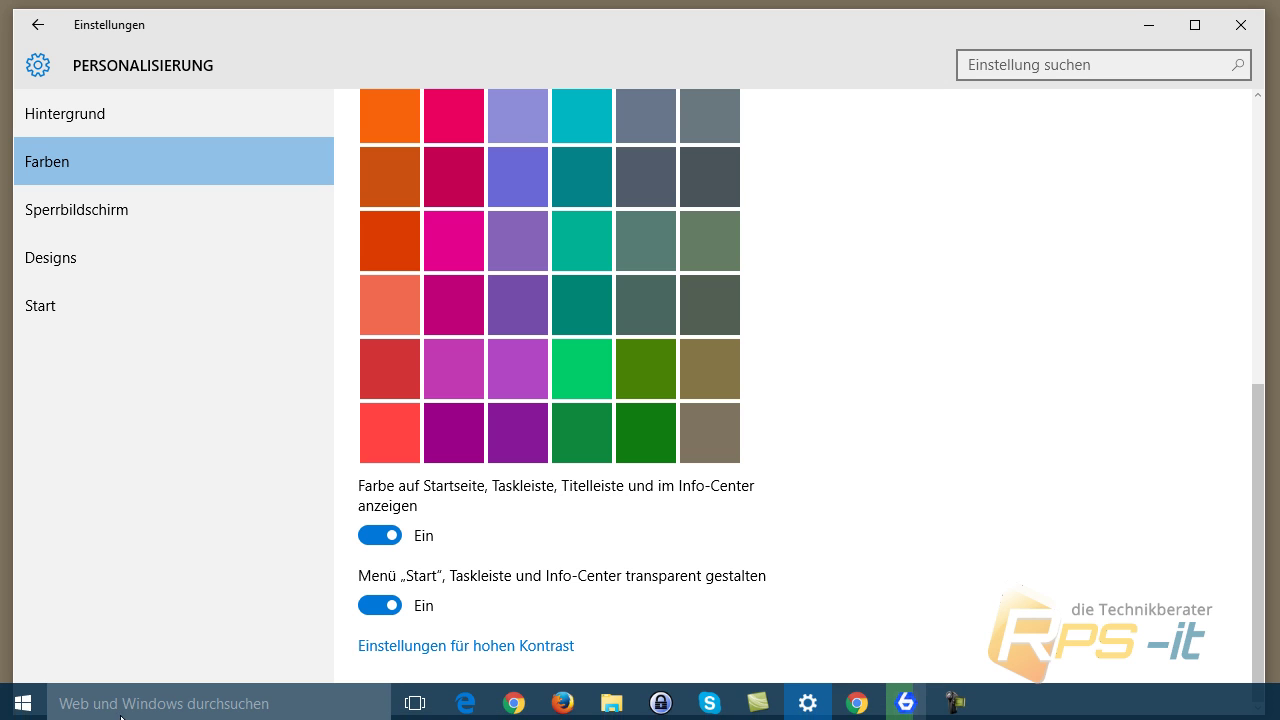
pyautogui.click(25, 706)
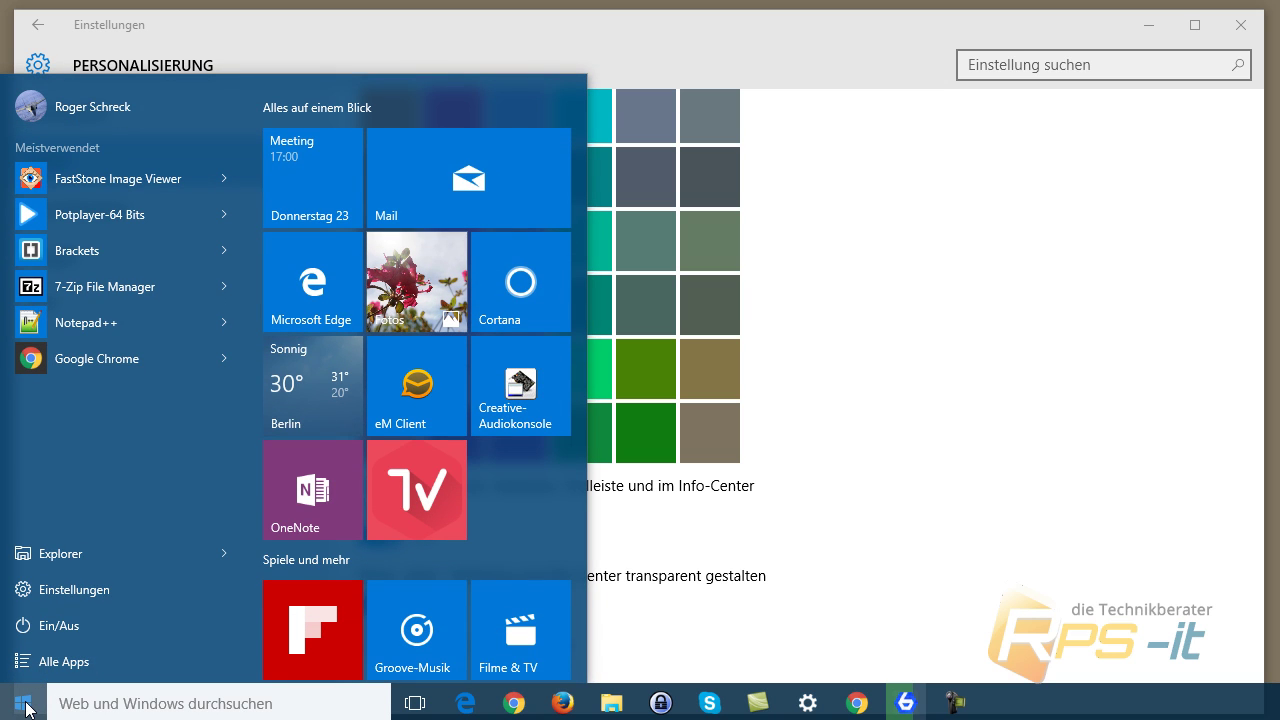
pyautogui.click(877, 374)
# - Set the accent colour to the light salmon red and check how the Start menu looks with it
pyautogui.scroll(5, 877, 374)
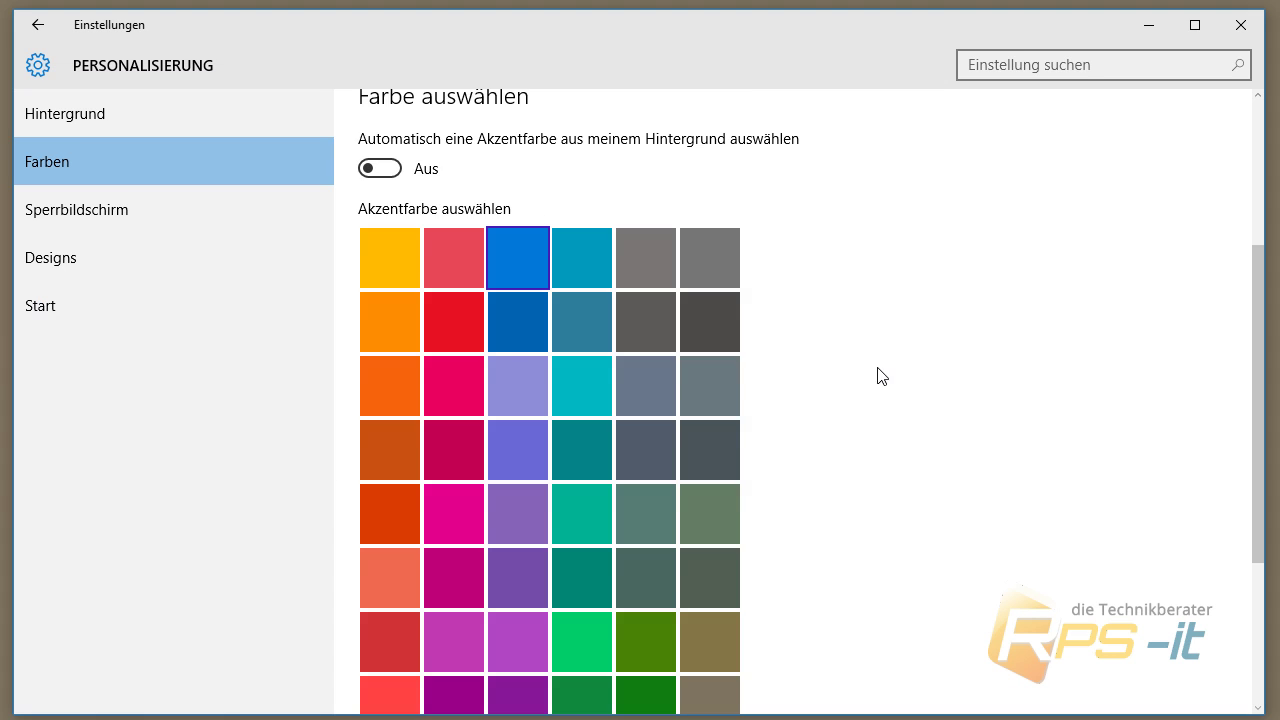
pyautogui.scroll(-2, 697, 517)
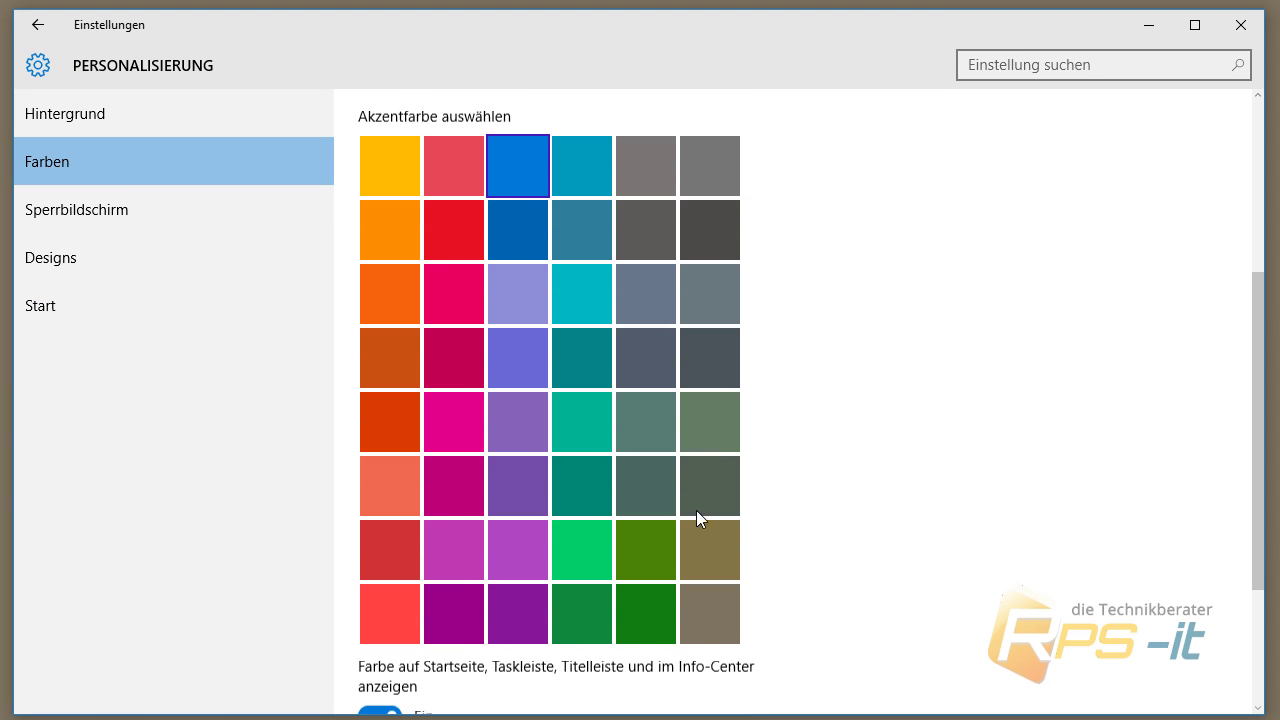
pyautogui.click(401, 475)
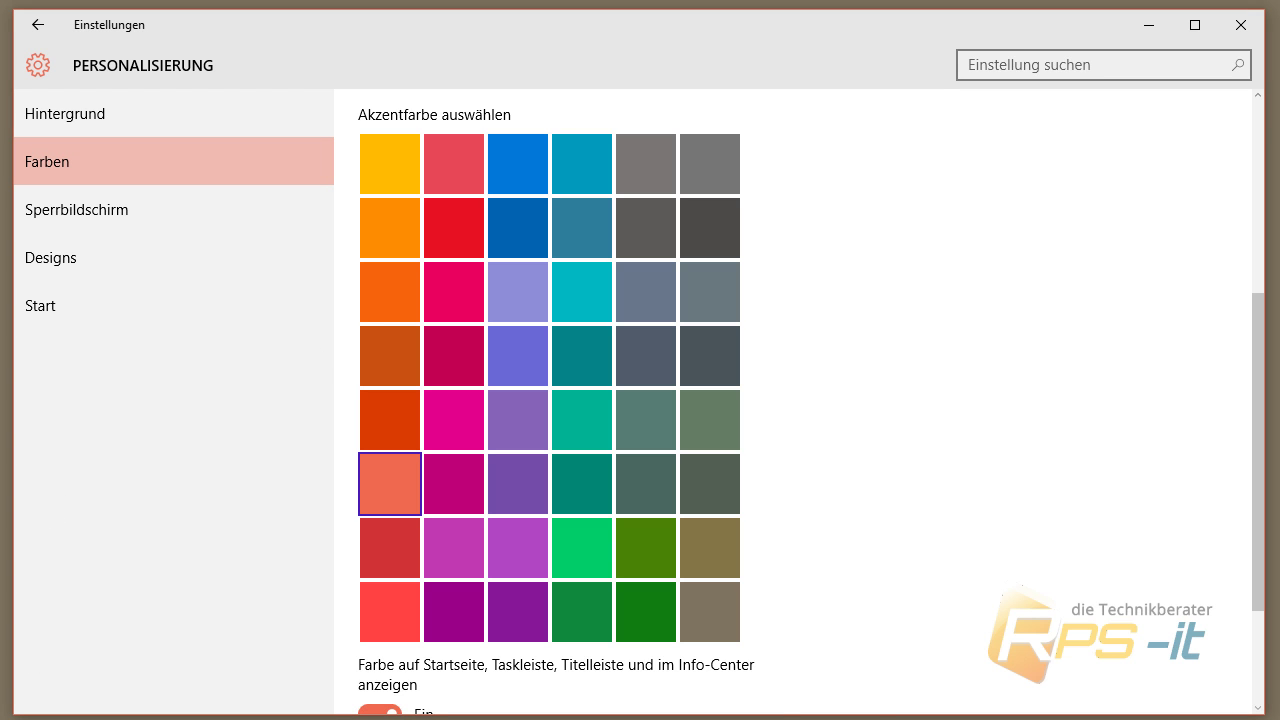
pyautogui.click(14, 712)
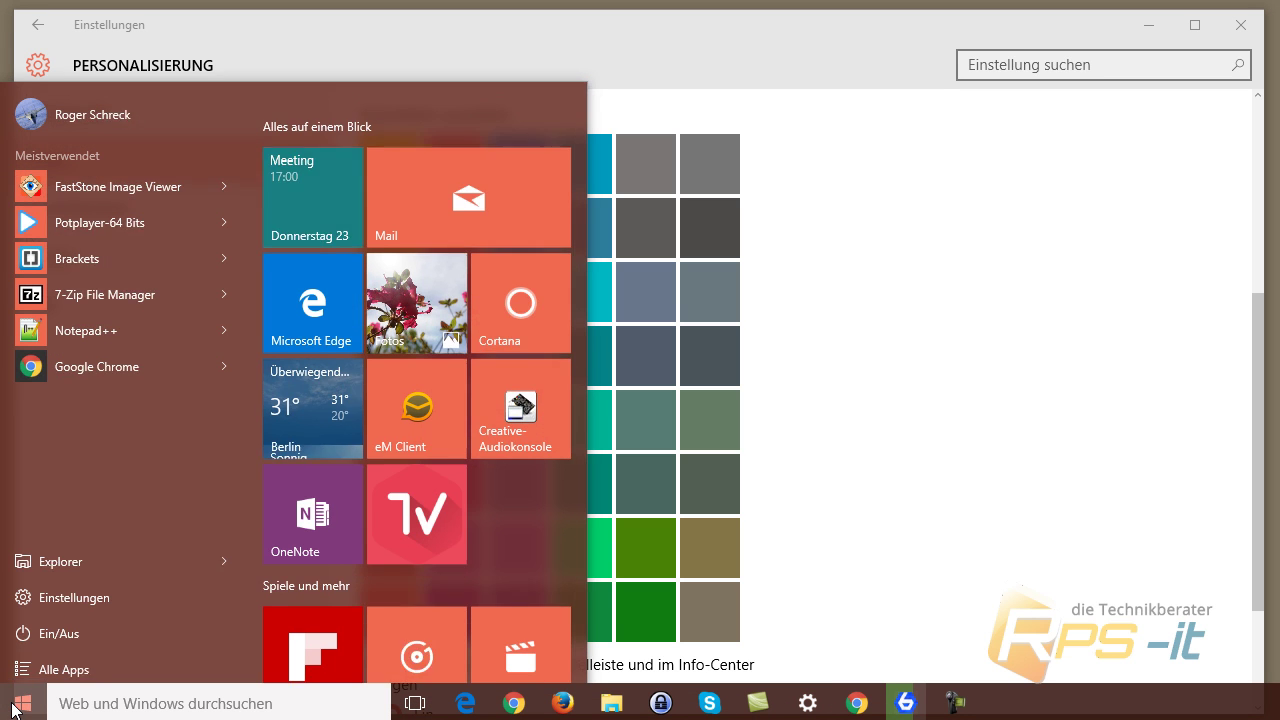
pyautogui.click(700, 420)
# - Turn off transparency for the Start menu, Taskleiste and Info-Center and check the Start menu's appearance
pyautogui.scroll(-3, 381, 606)
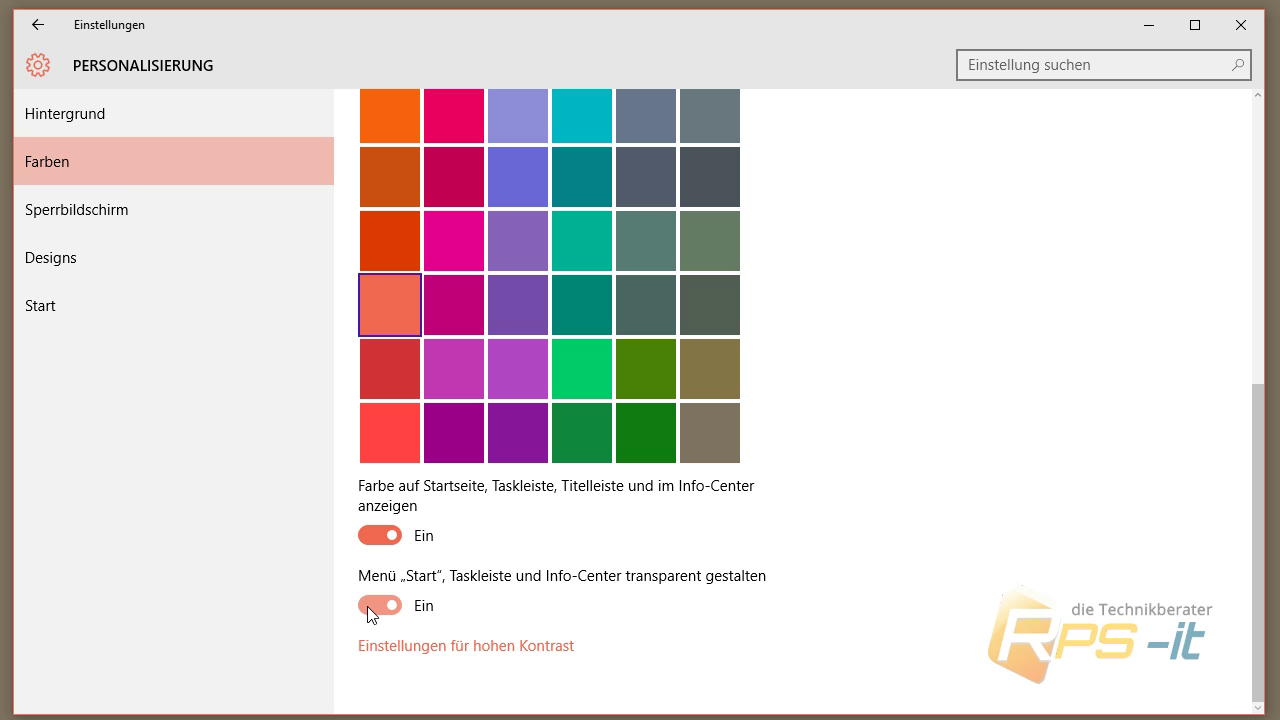
pyautogui.click(378, 601)
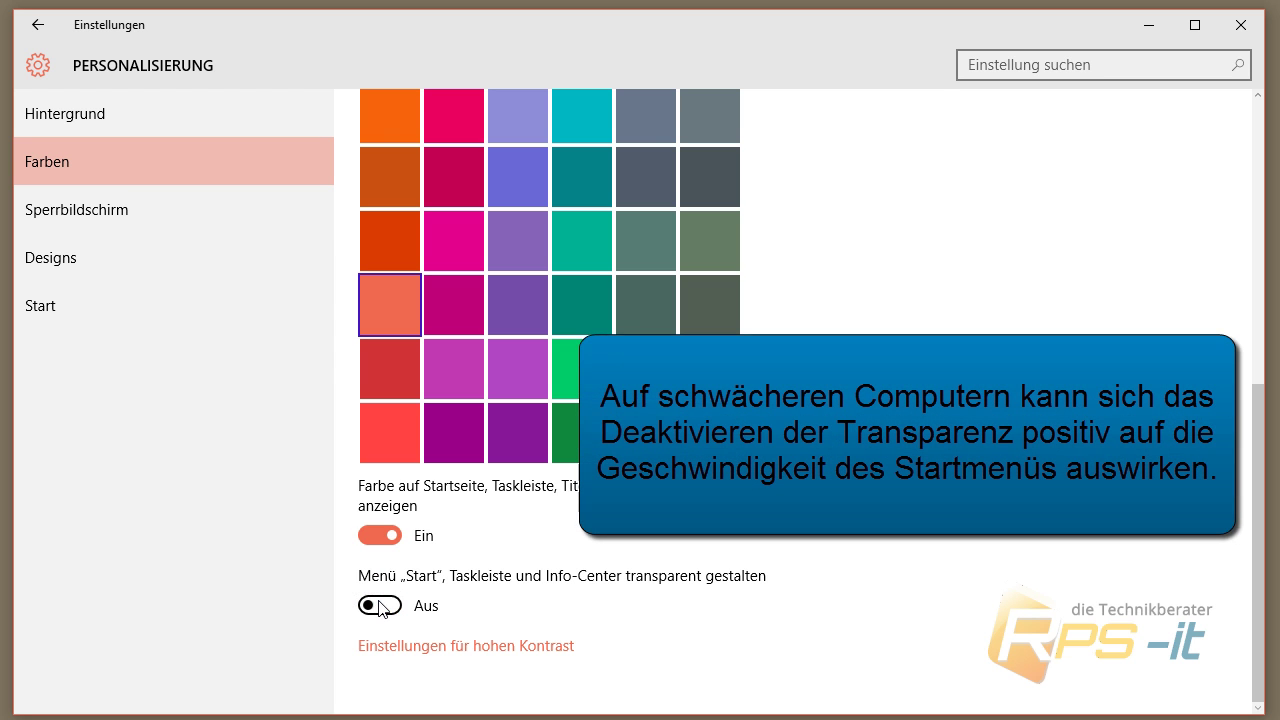
pyautogui.click(22, 706)
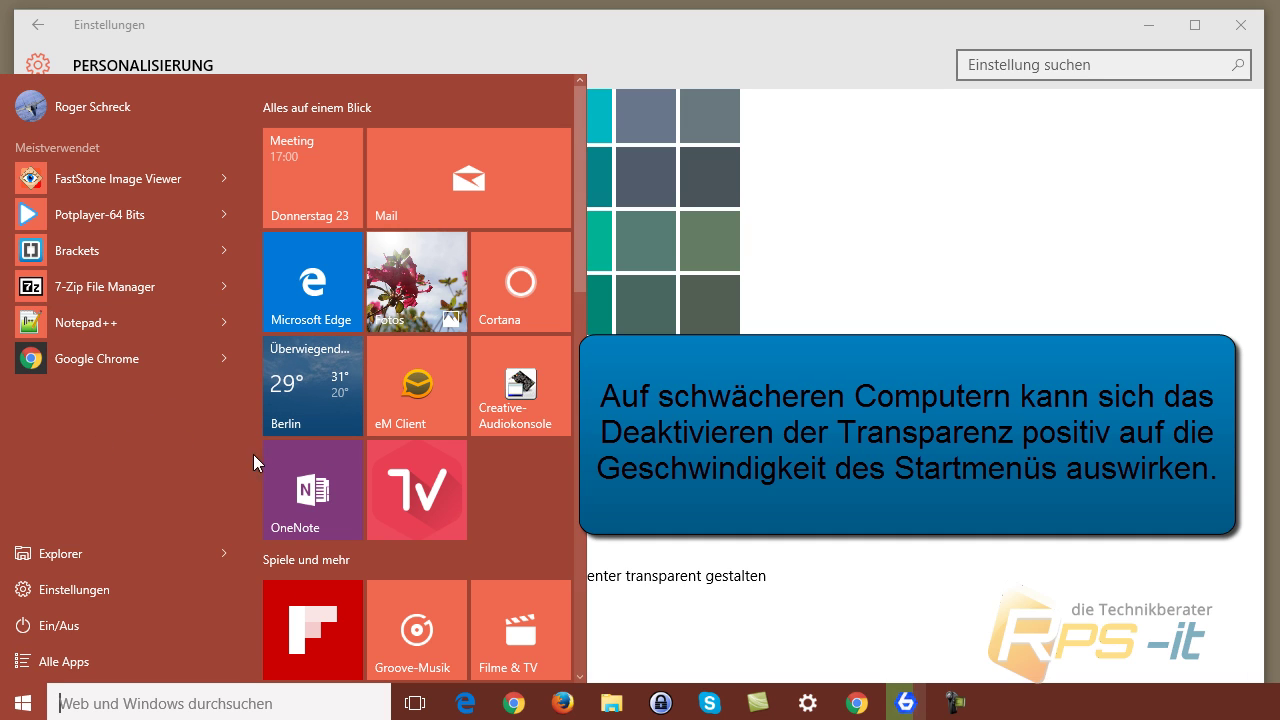
pyautogui.press('Escape')
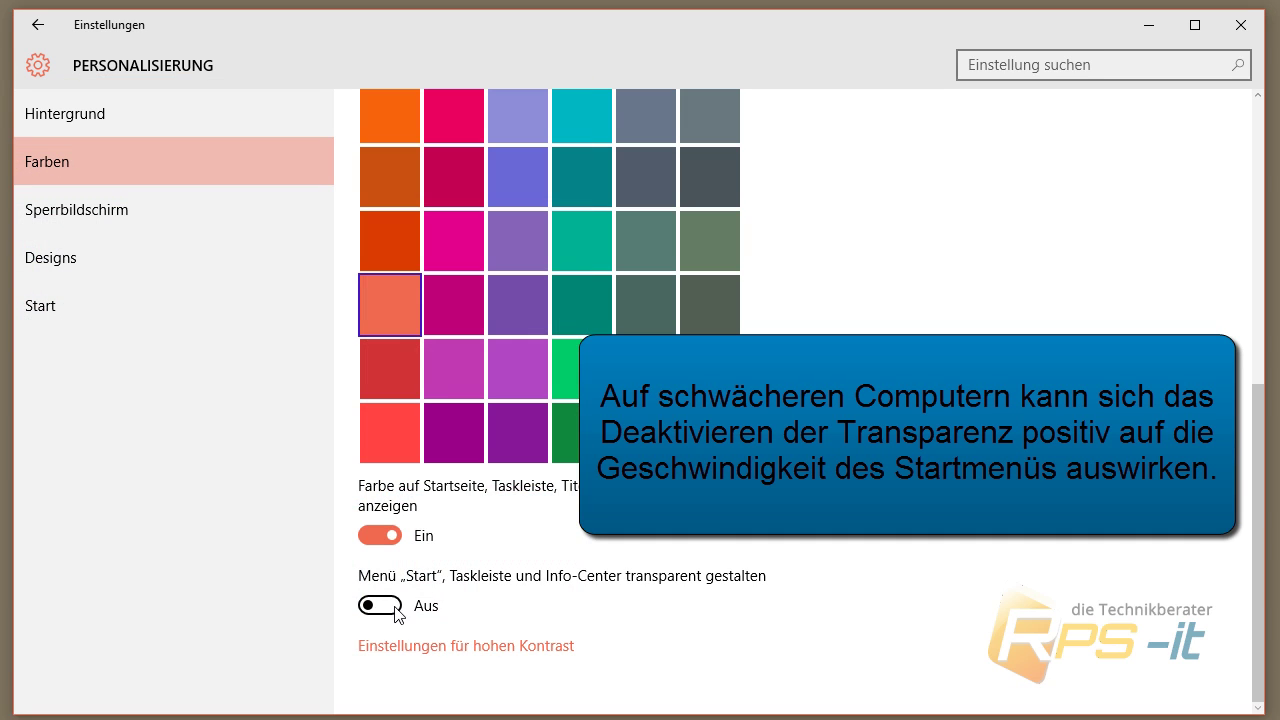
# - Turn transparency for the Start menu, Taskleiste and Info-Center back on and view the Start menu again
pyautogui.click(372, 605)
pyautogui.click(22, 702)
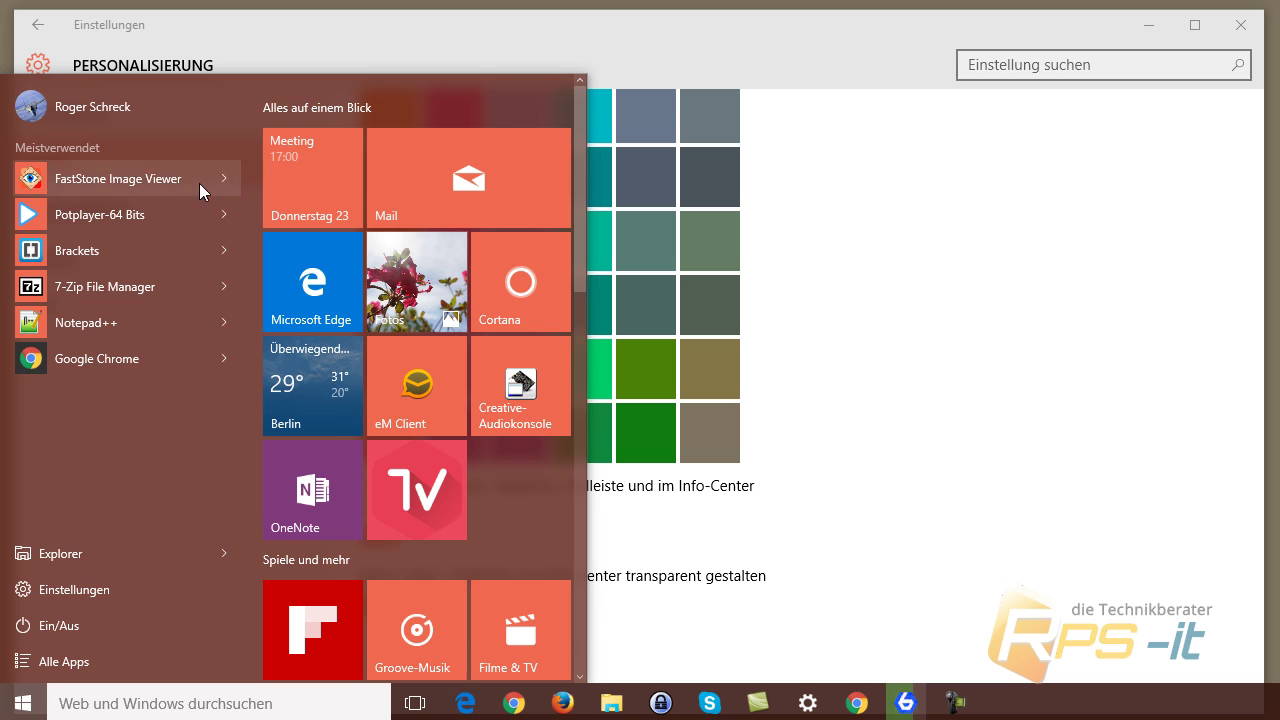
pyautogui.click(726, 53)
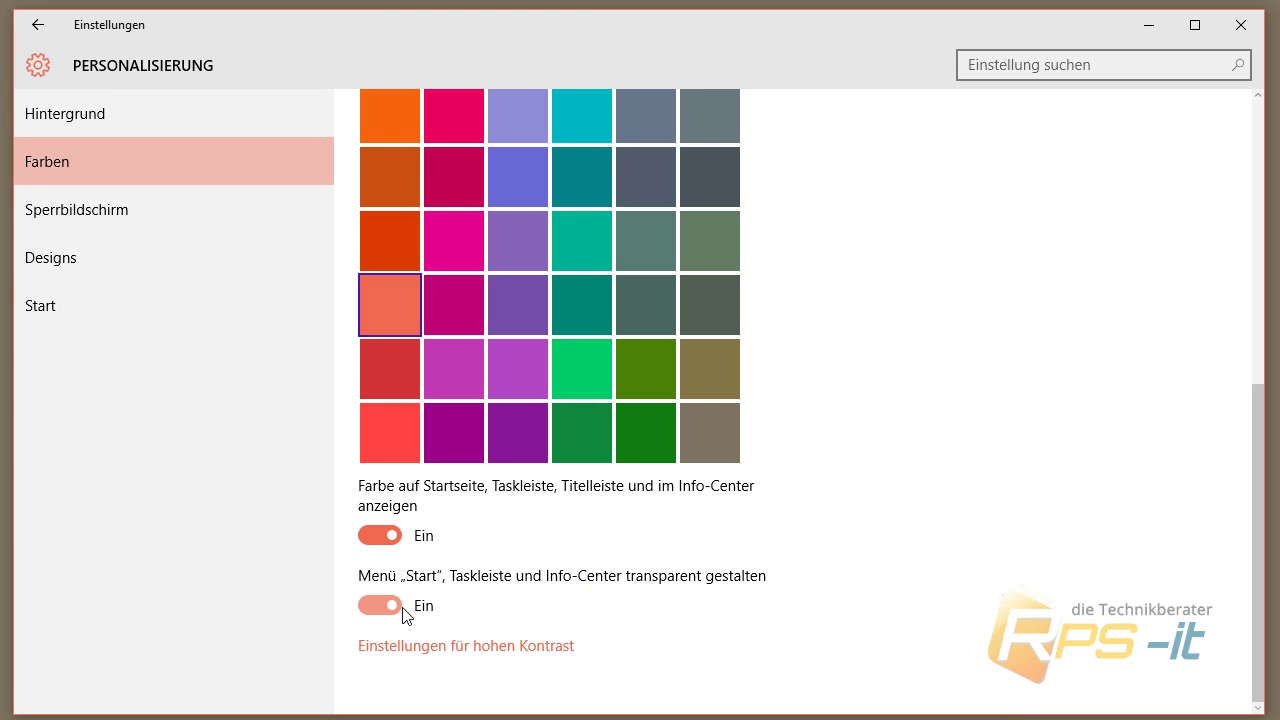
# - Turn off "Farbe auf Startseite, Taskleiste, Titelleiste und im Info-Center anzeigen" and restore the blue accent colour
pyautogui.click(382, 535)
pyautogui.scroll(1, 1005, 350)
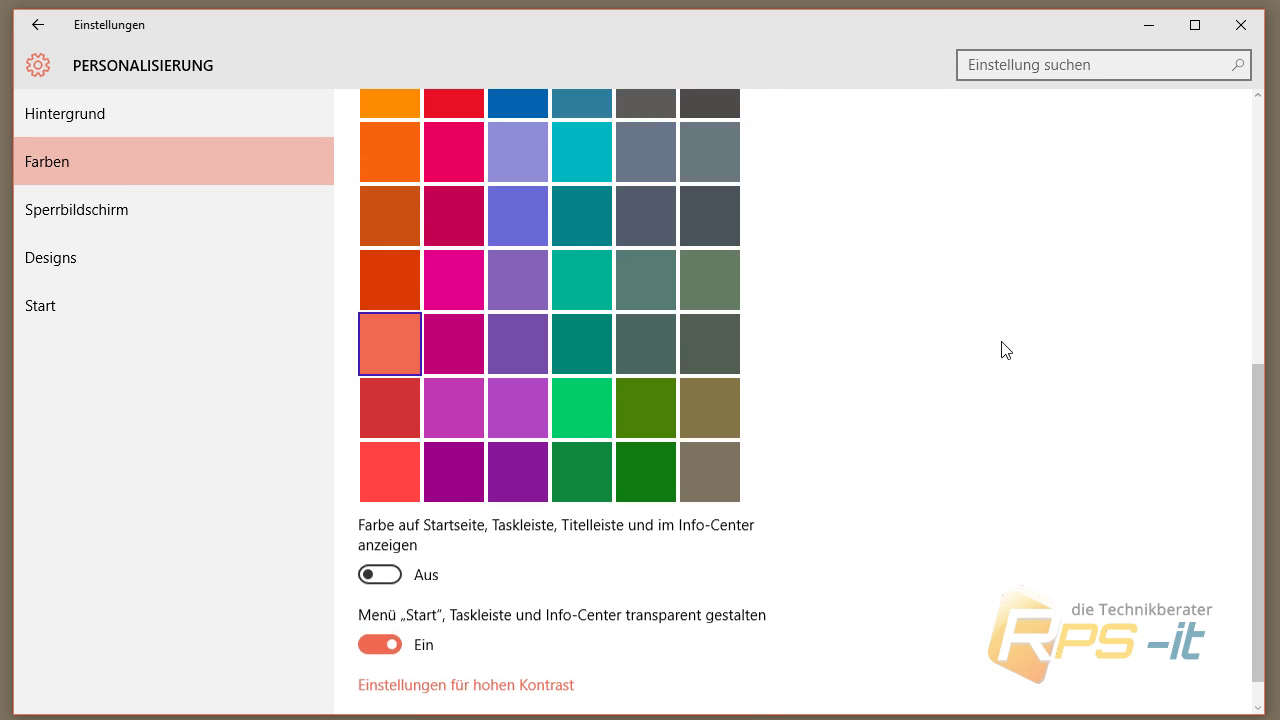
pyautogui.scroll(3, 1005, 350)
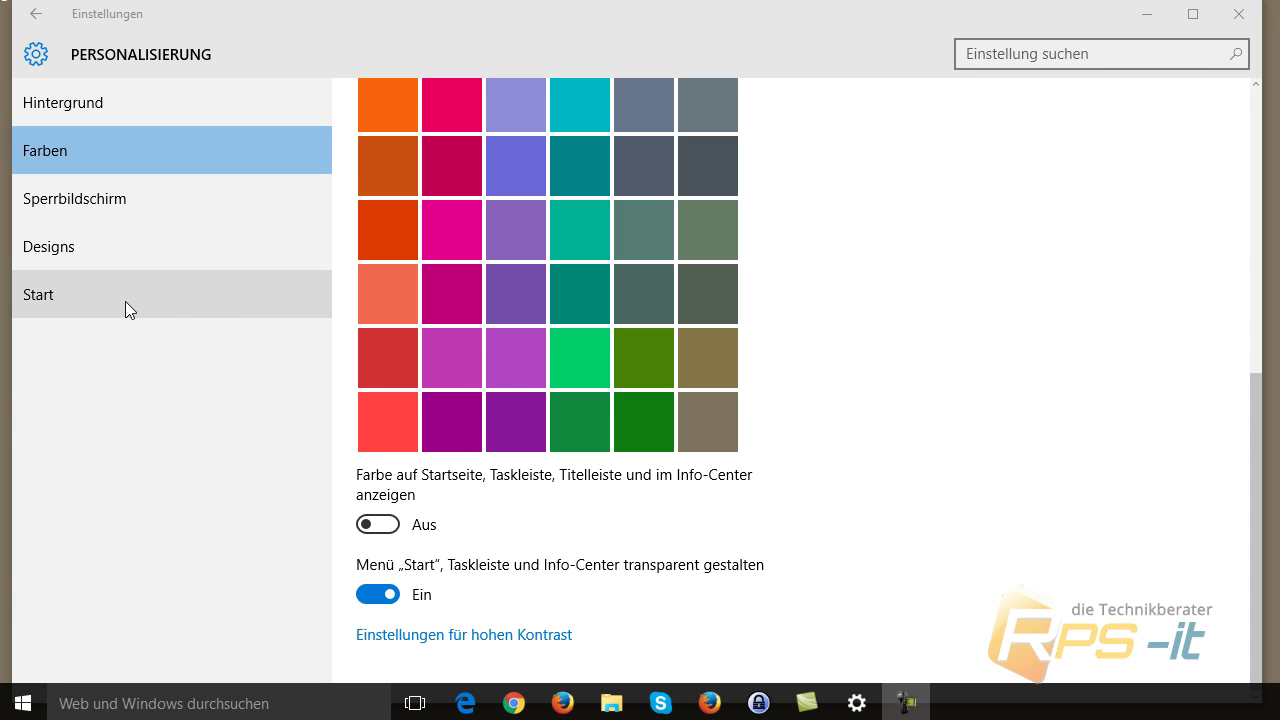
# - Turn on "Mehr Kacheln anzeigen" in the Start personalisation settings and view the Start menu
pyautogui.click(92, 296)
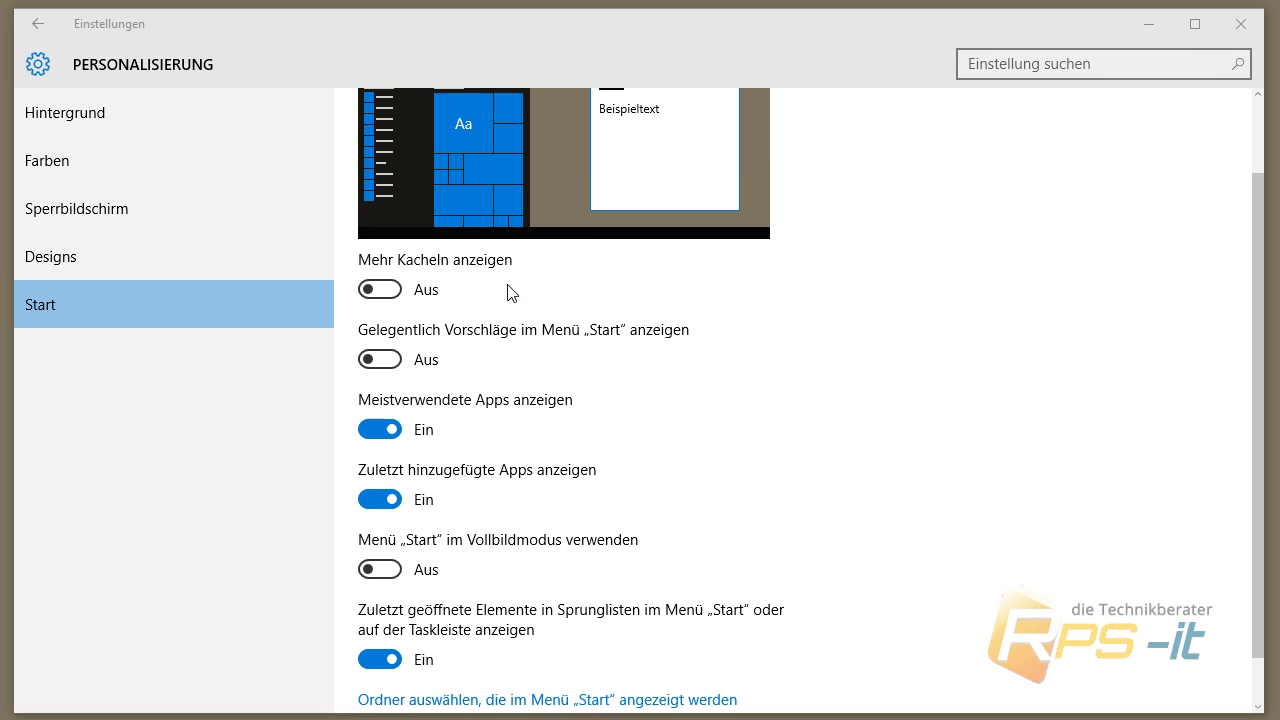
pyautogui.click(381, 290)
pyautogui.press('super')
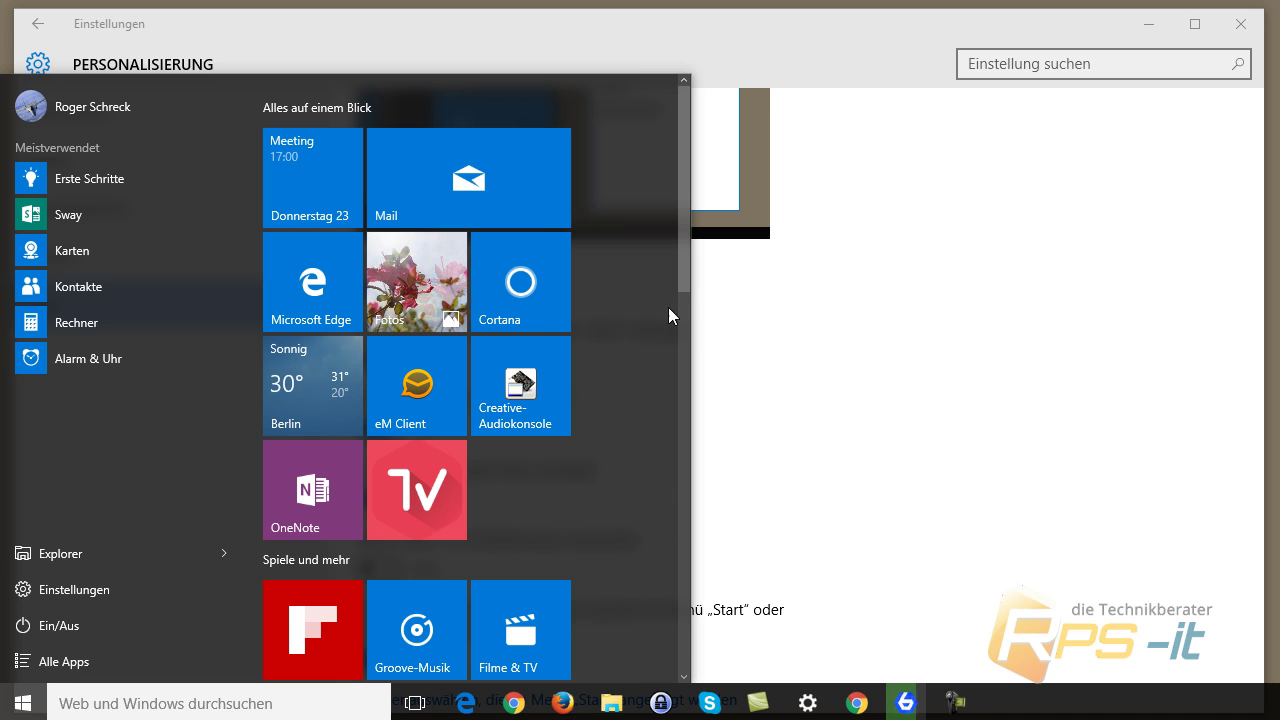
# - Widen the Start menu and narrow it again, placing the Cortana tile in the fourth column beside Mail
pyautogui.moveTo(837, 229); pyautogui.dragTo(1105, 238)
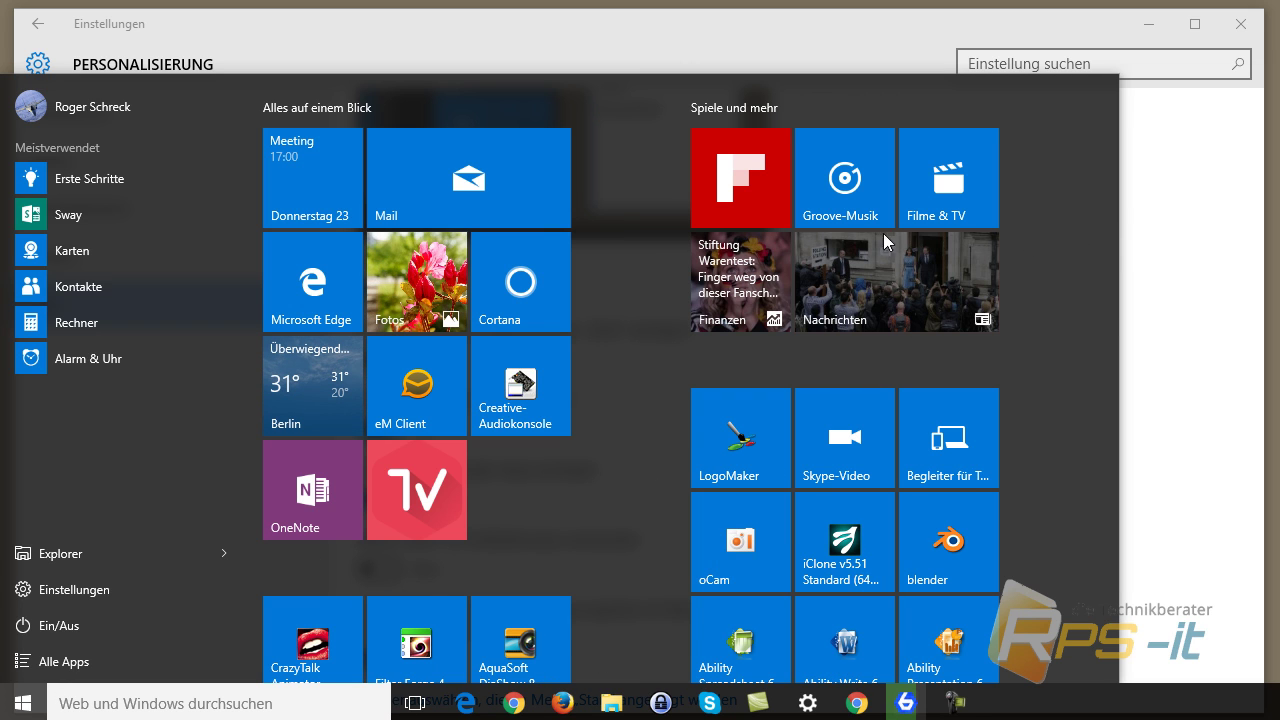
pyautogui.moveTo(883, 233); pyautogui.dragTo(626, 176)
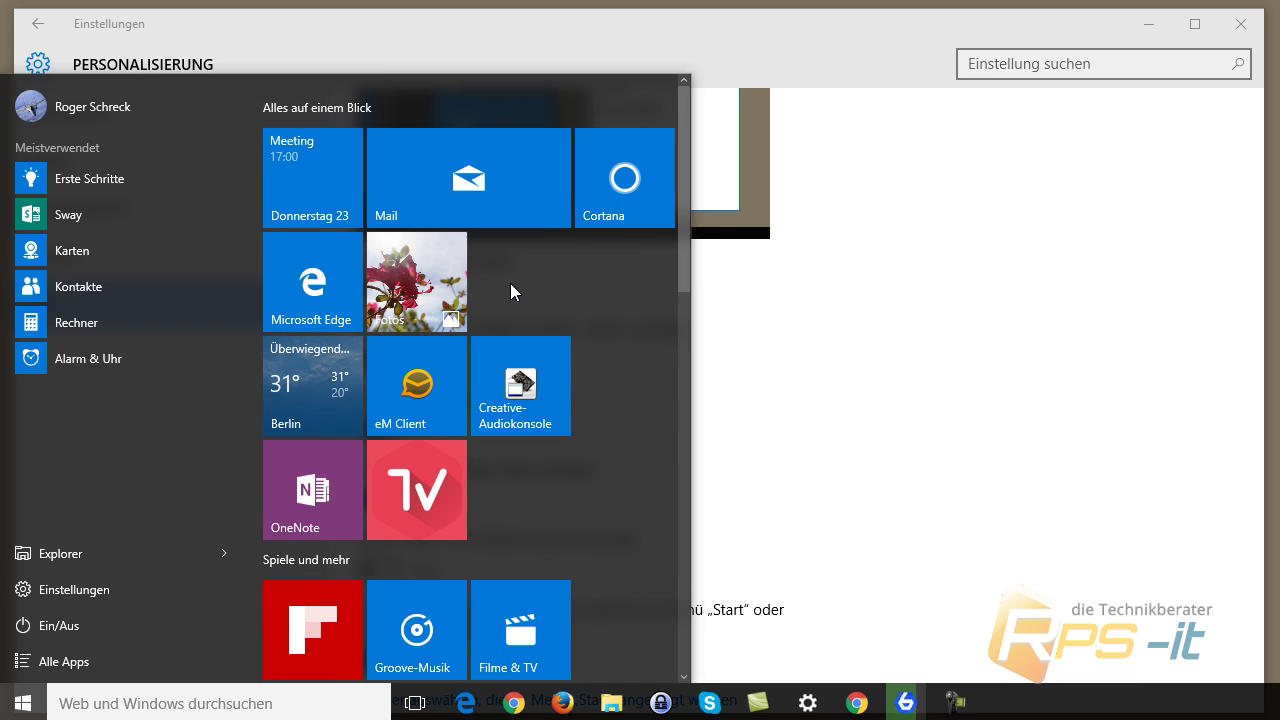
pyautogui.press('Escape')
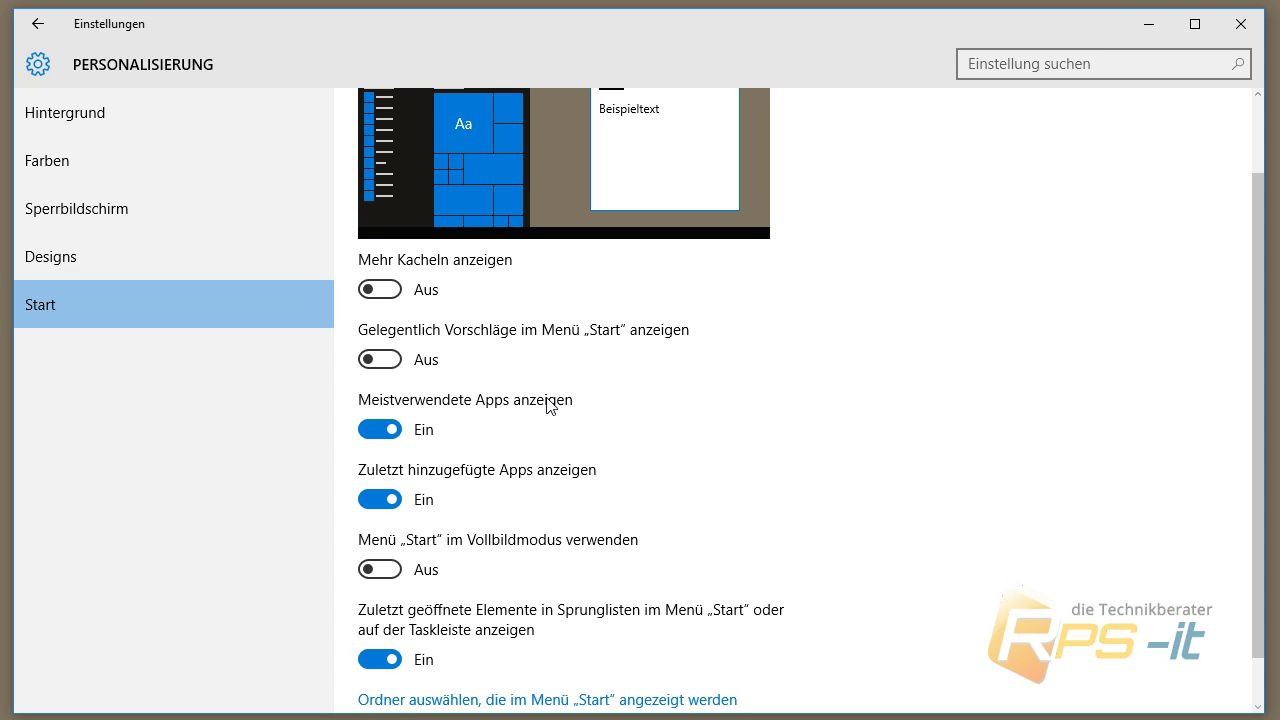
# - Switch "Meistverwendete Apps anzeigen" off and back on, viewing the Start menu in between
pyautogui.click(380, 429)
pyautogui.press('super')
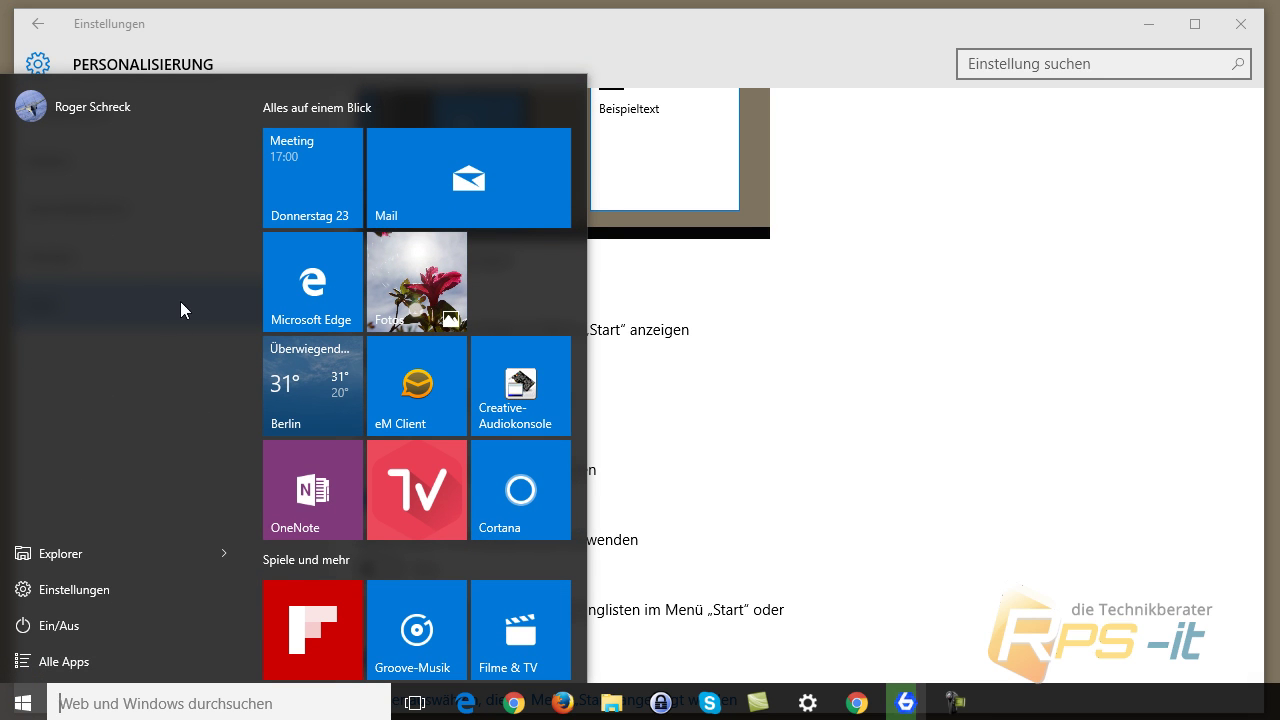
pyautogui.press('Escape')
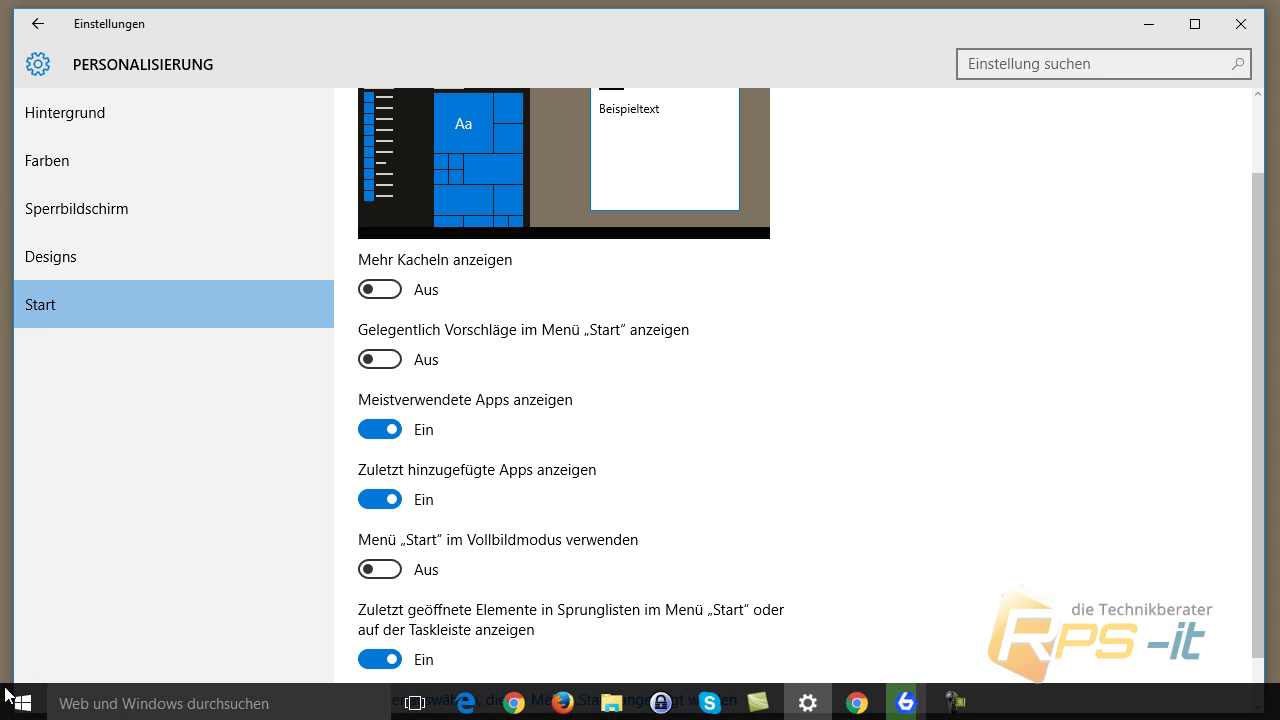
# - Examine the Start menu's app list with "Meistverwendete Apps anzeigen" and "Zuletzt hinzugefügte Apps anzeigen" enabled
pyautogui.click(22, 703)
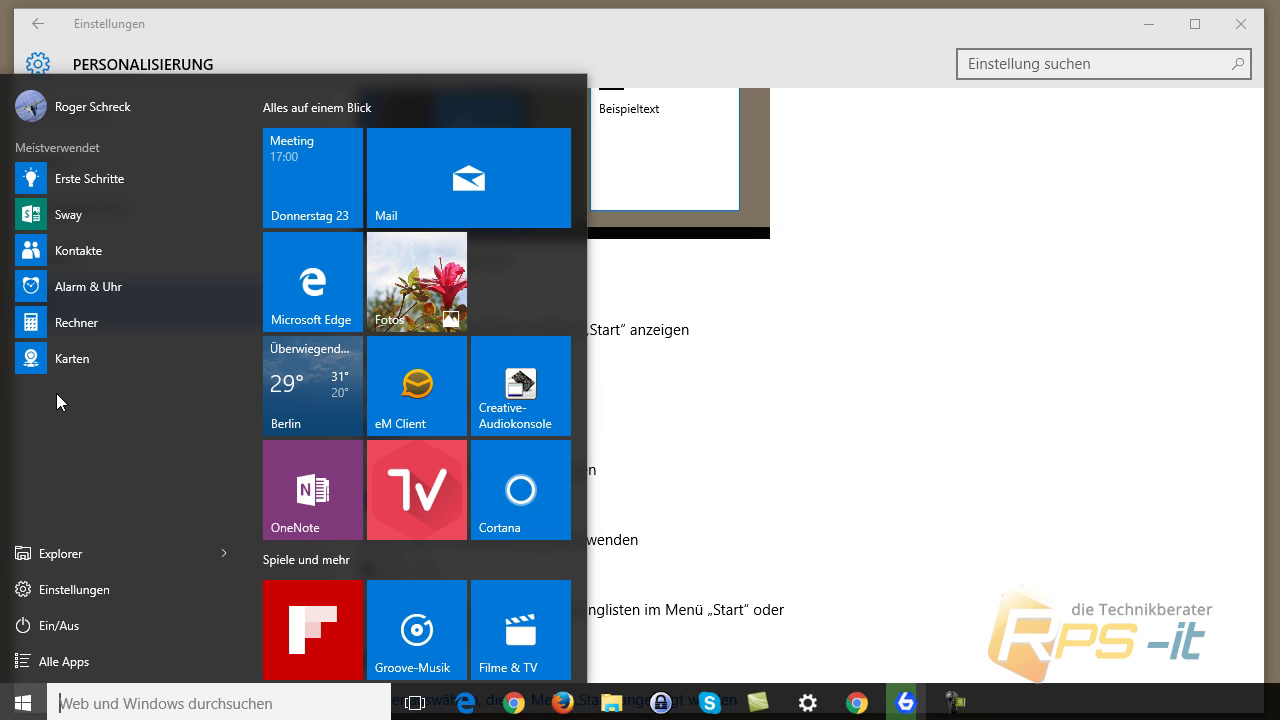
pyautogui.click(989, 437)
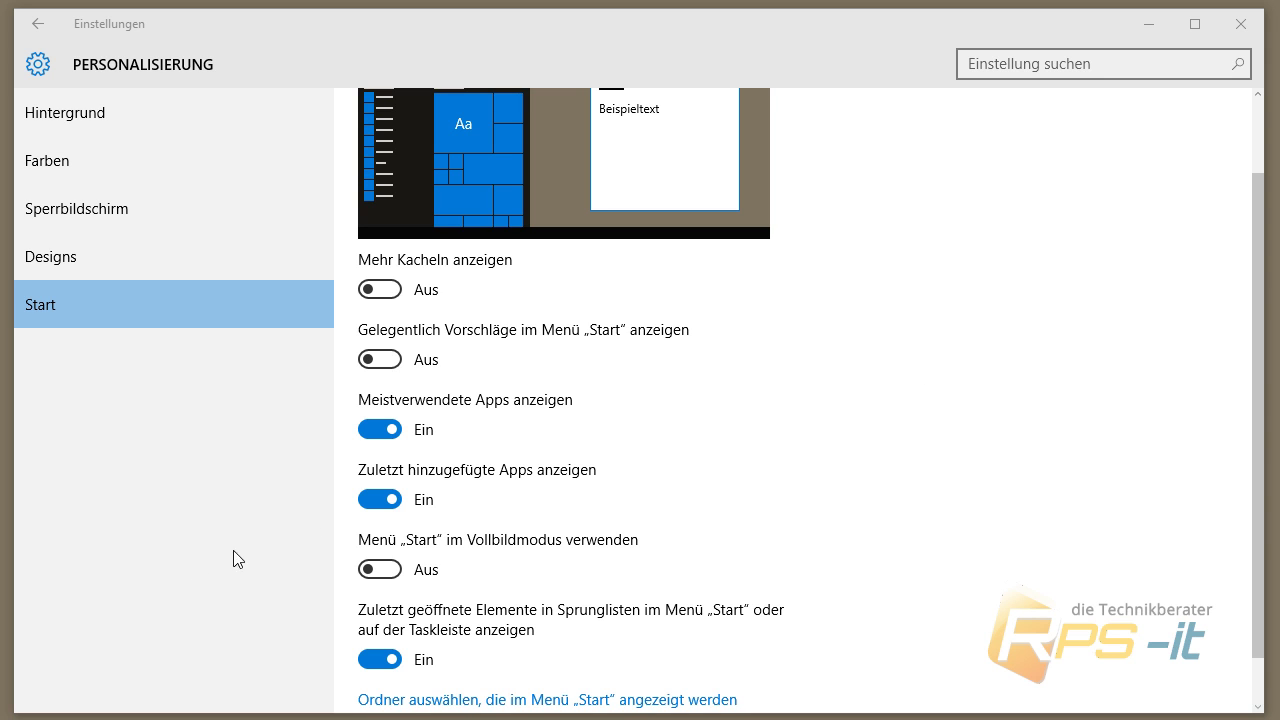
pyautogui.click(37, 711)
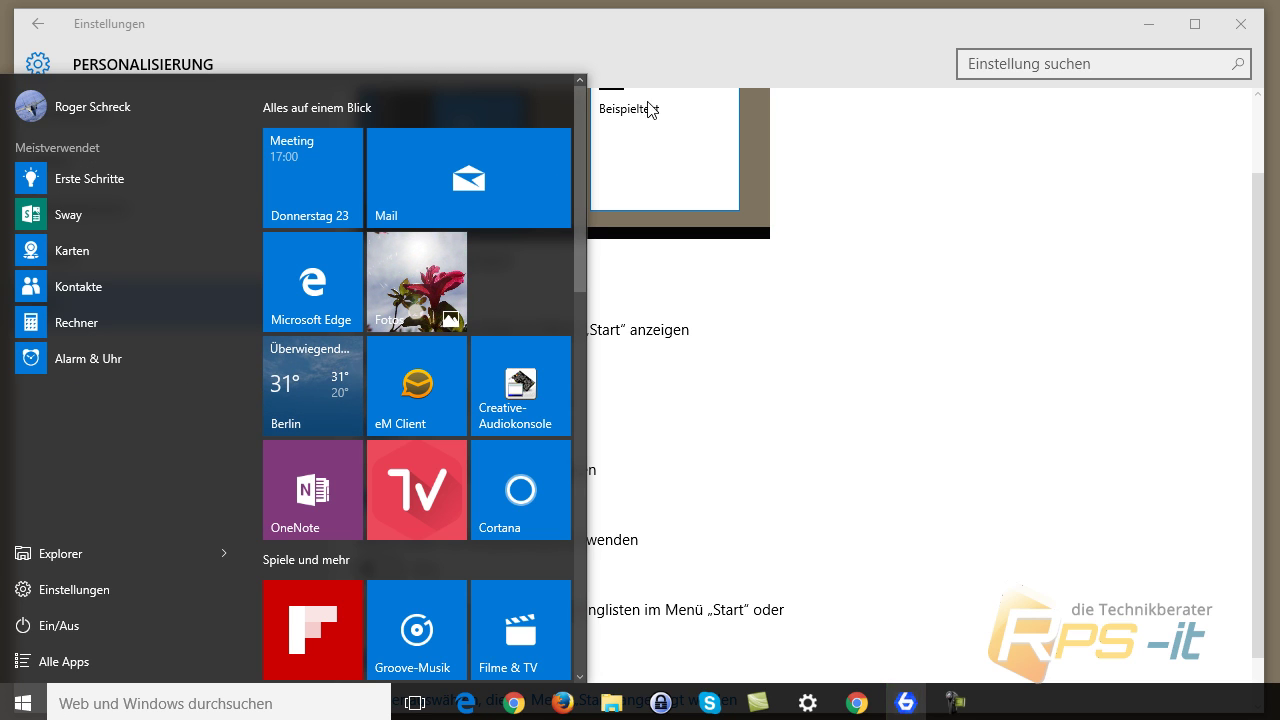
pyautogui.click(733, 32)
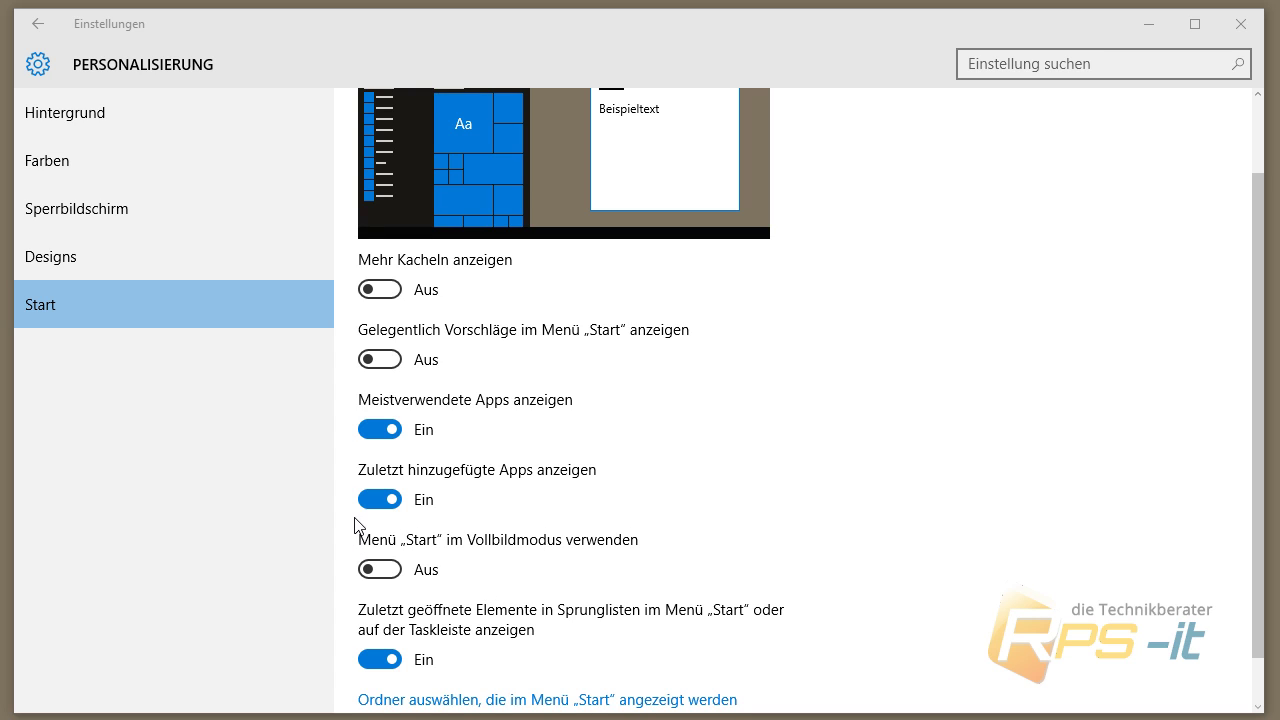
pyautogui.moveTo(415, 718)
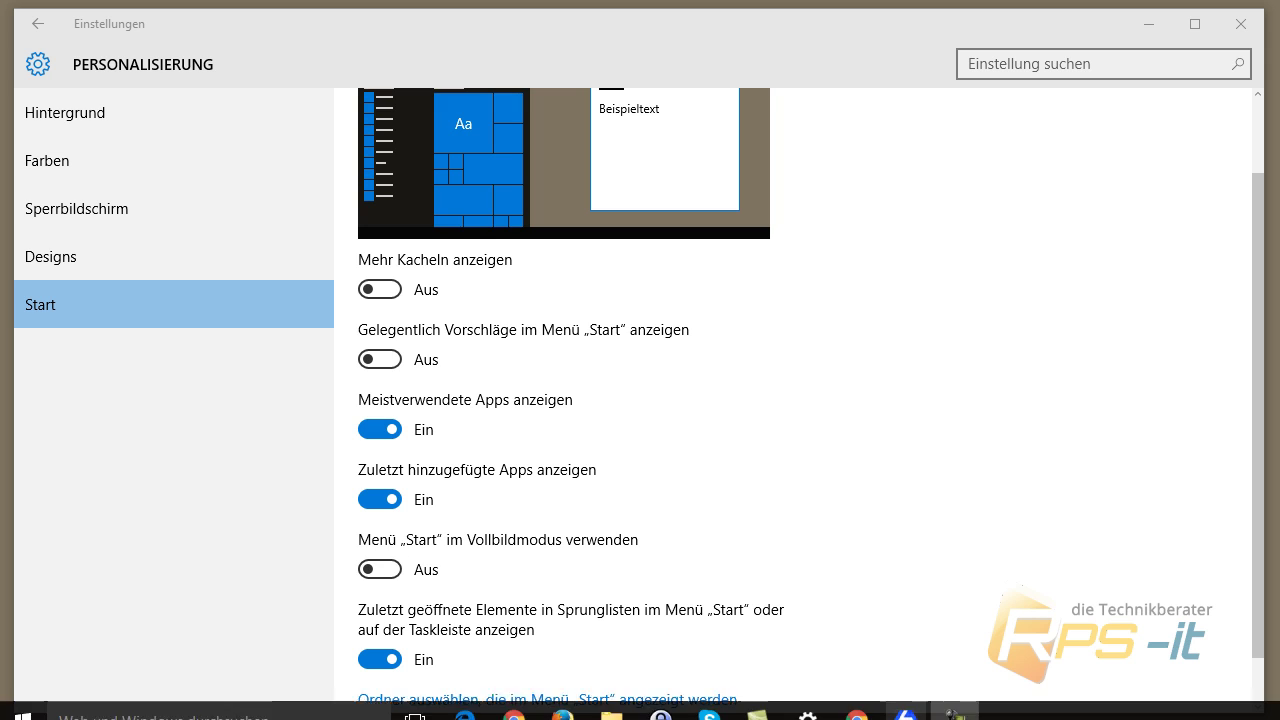
pyautogui.click(23, 712)
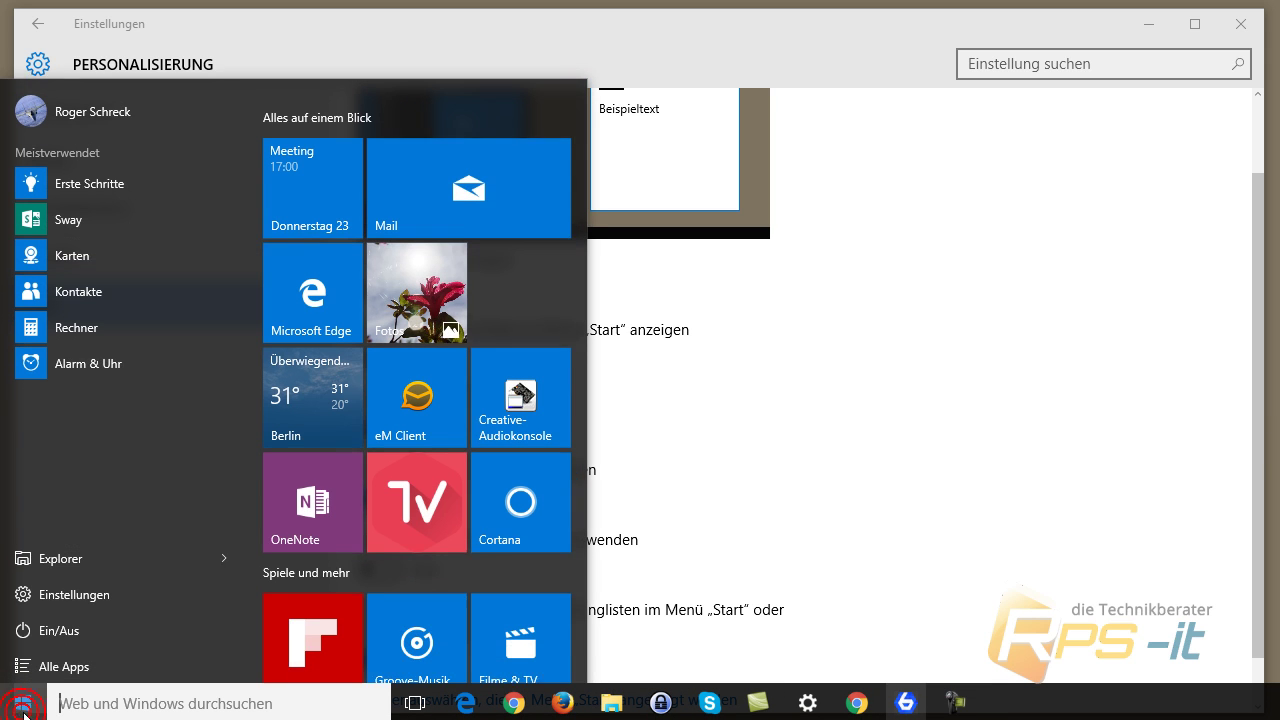
pyautogui.click(866, 477)
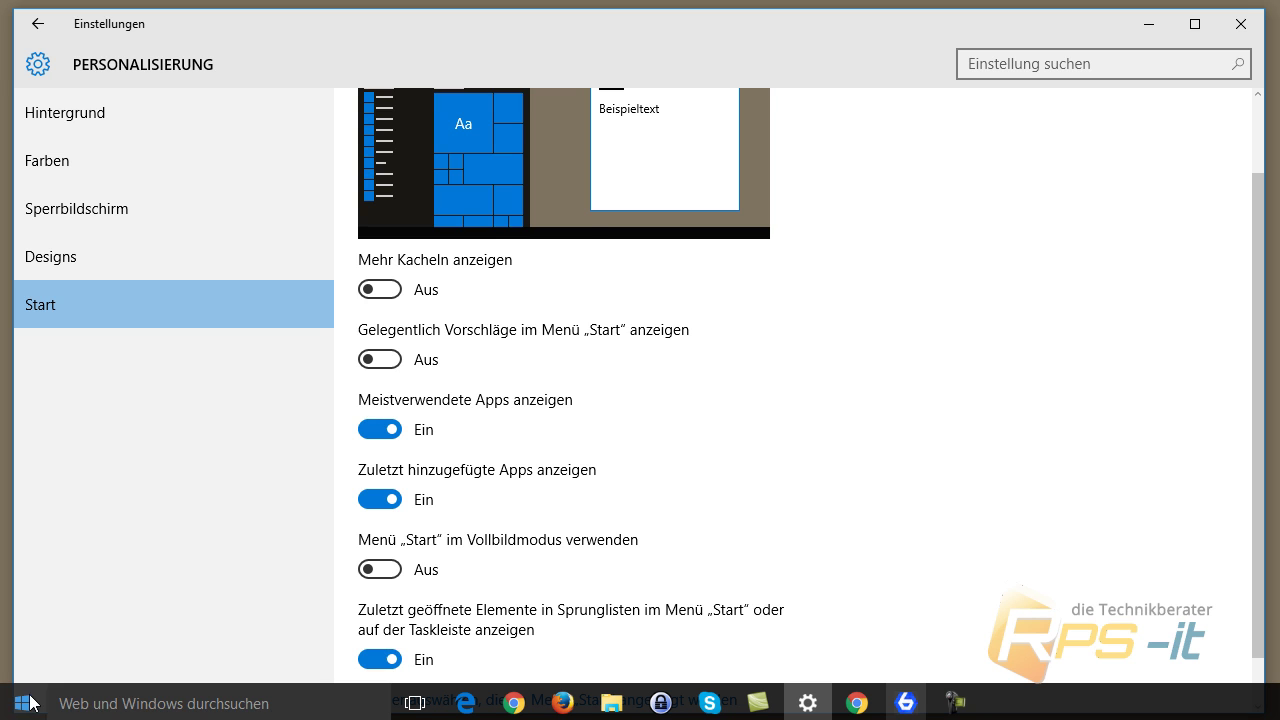
# - View the Explorer entry's jump list of pinned and recently used folders in the Start menu
pyautogui.click(23, 708)
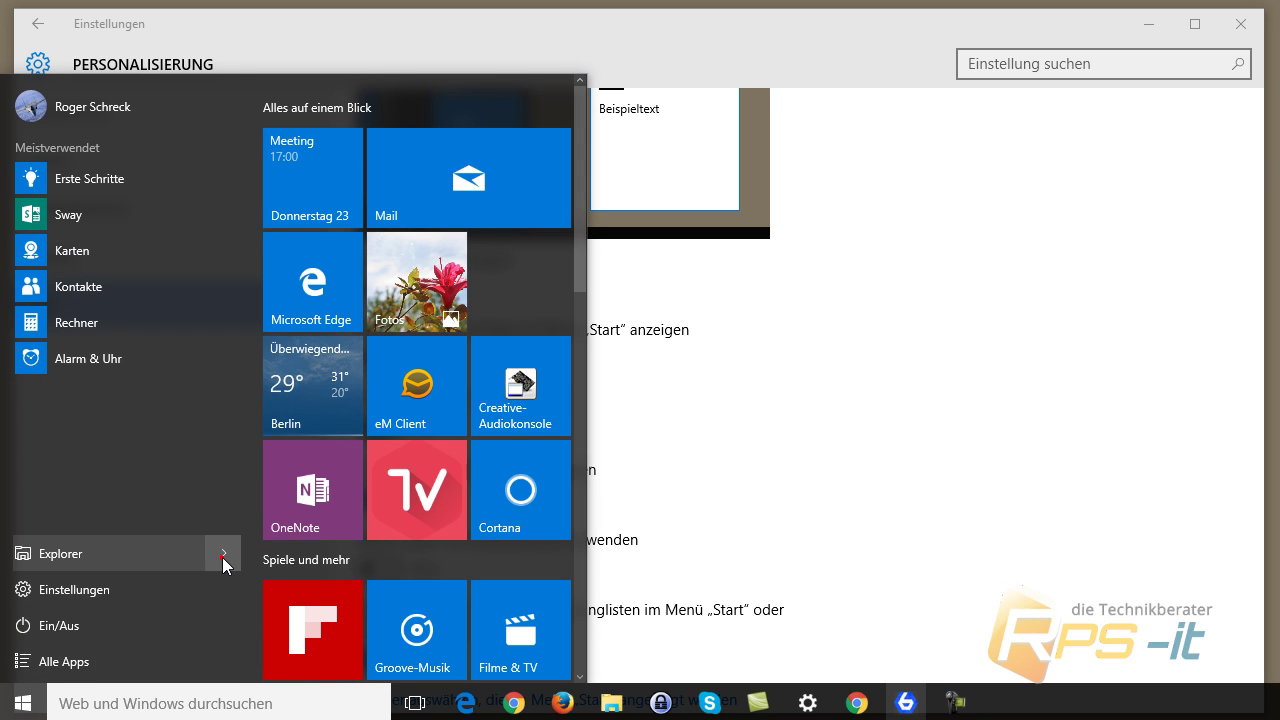
pyautogui.click(222, 557)
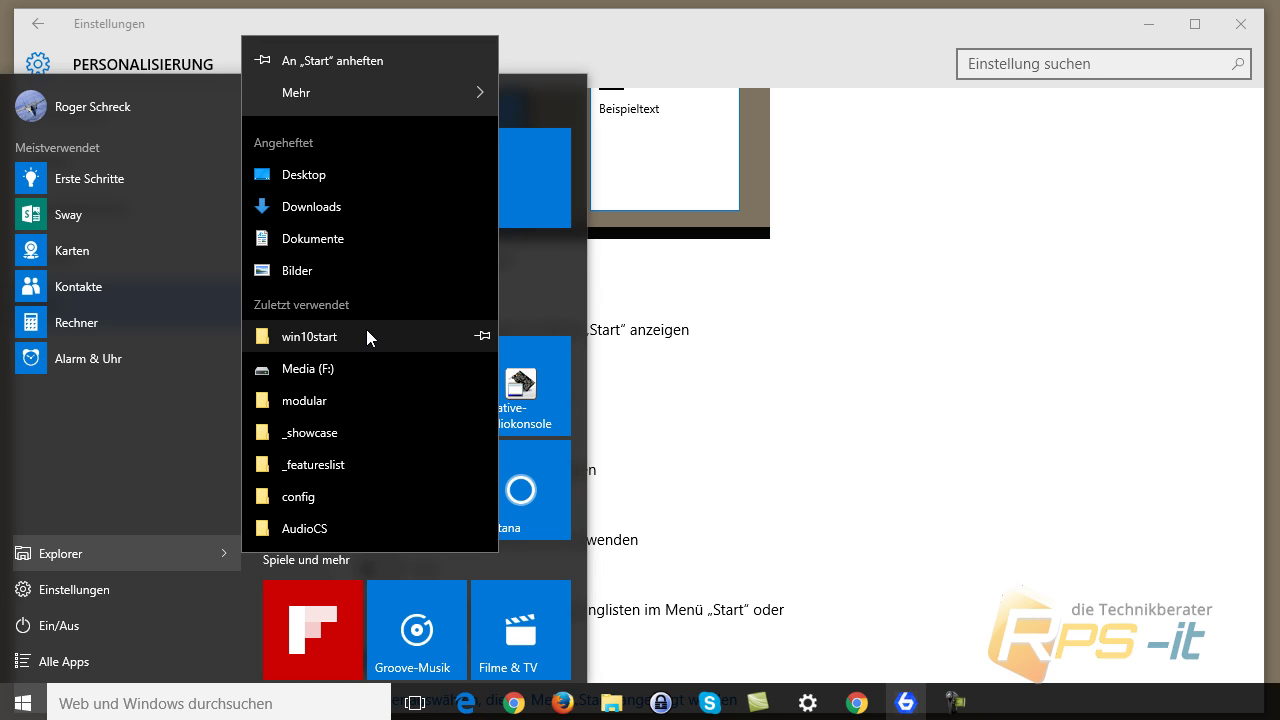
pyautogui.click(718, 522)
# - Open the selection of folders shown in the Start menu and compare it with the Start menu's current entries
pyautogui.scroll(-1, 718, 522)
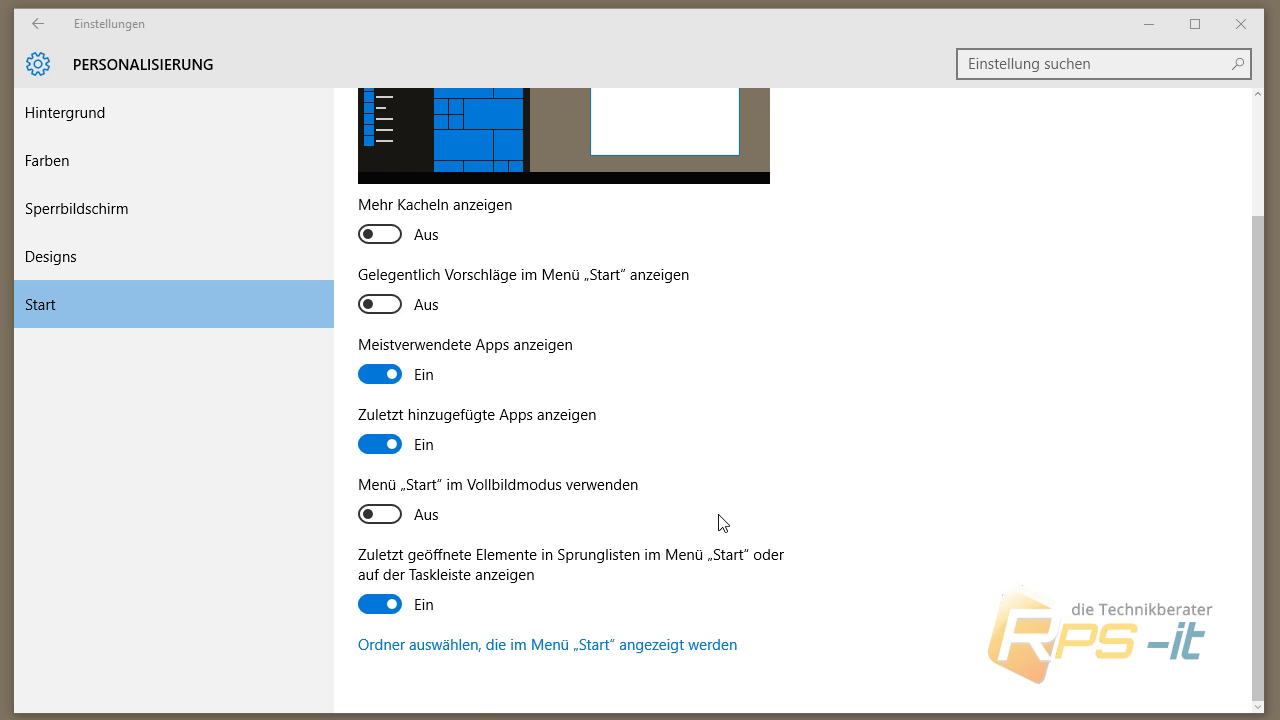
pyautogui.click(650, 654)
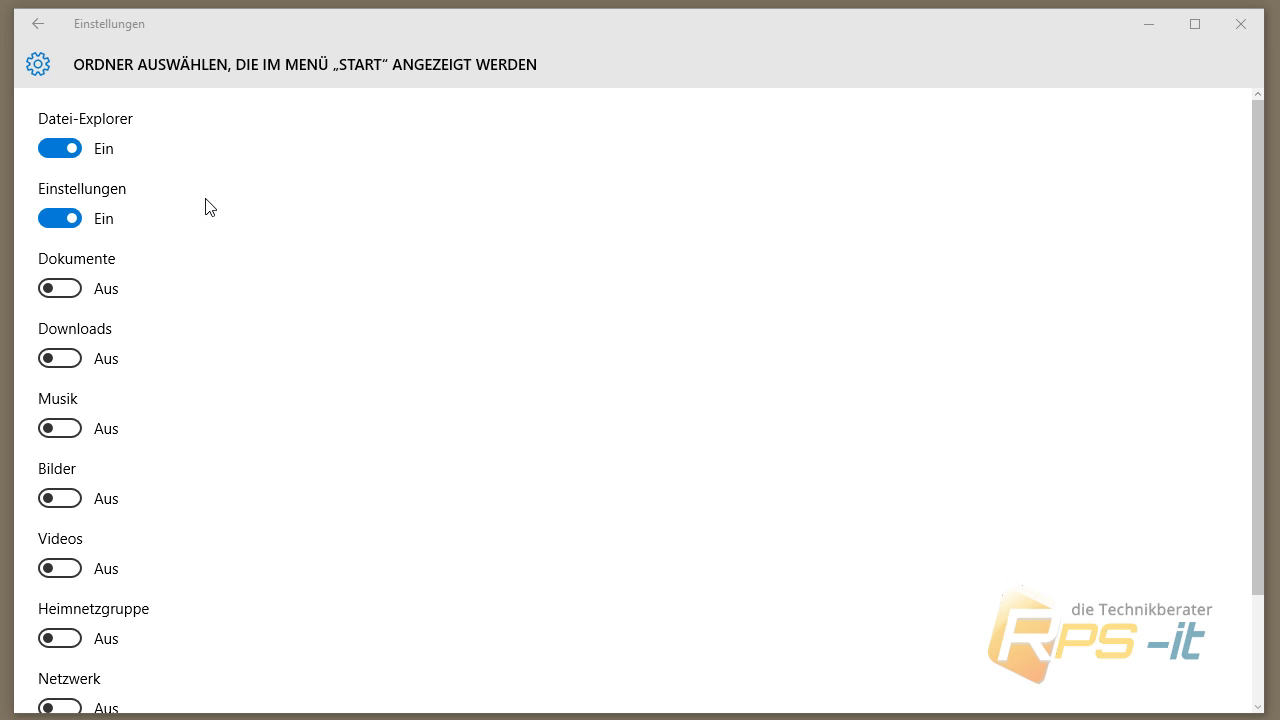
pyautogui.click(900, 160)
pyautogui.click(22, 703)
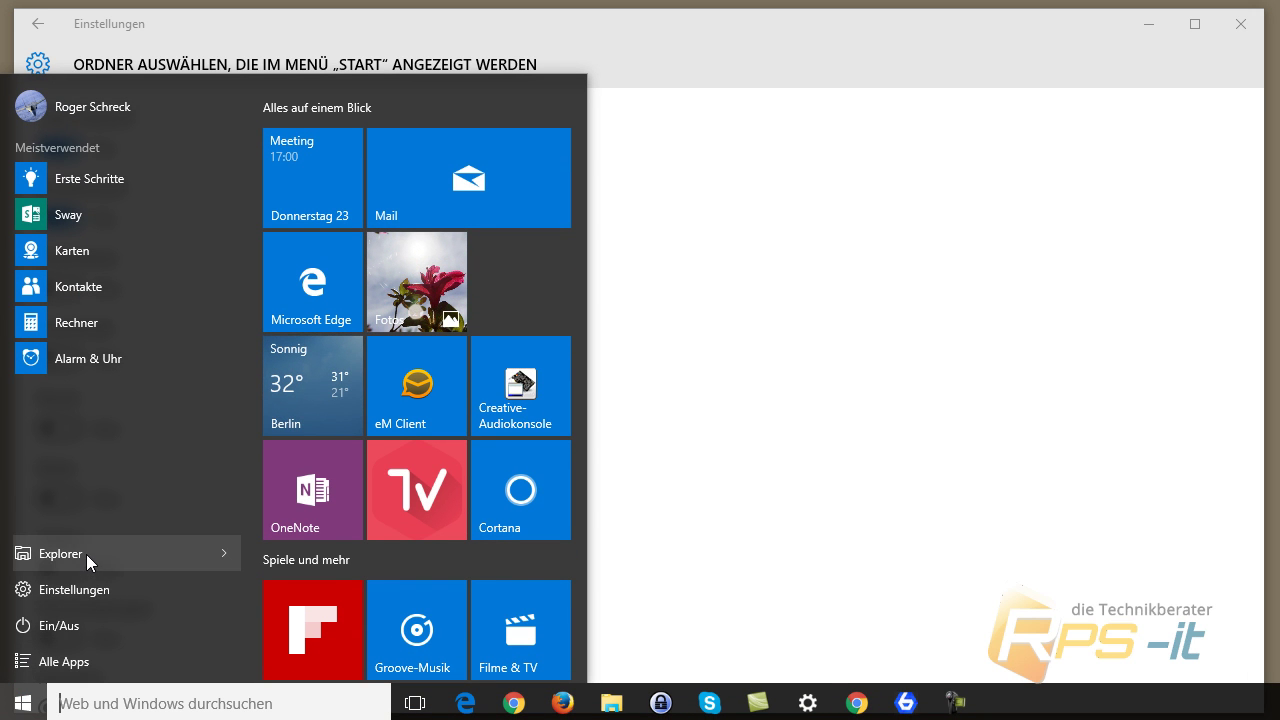
pyautogui.press('Escape')
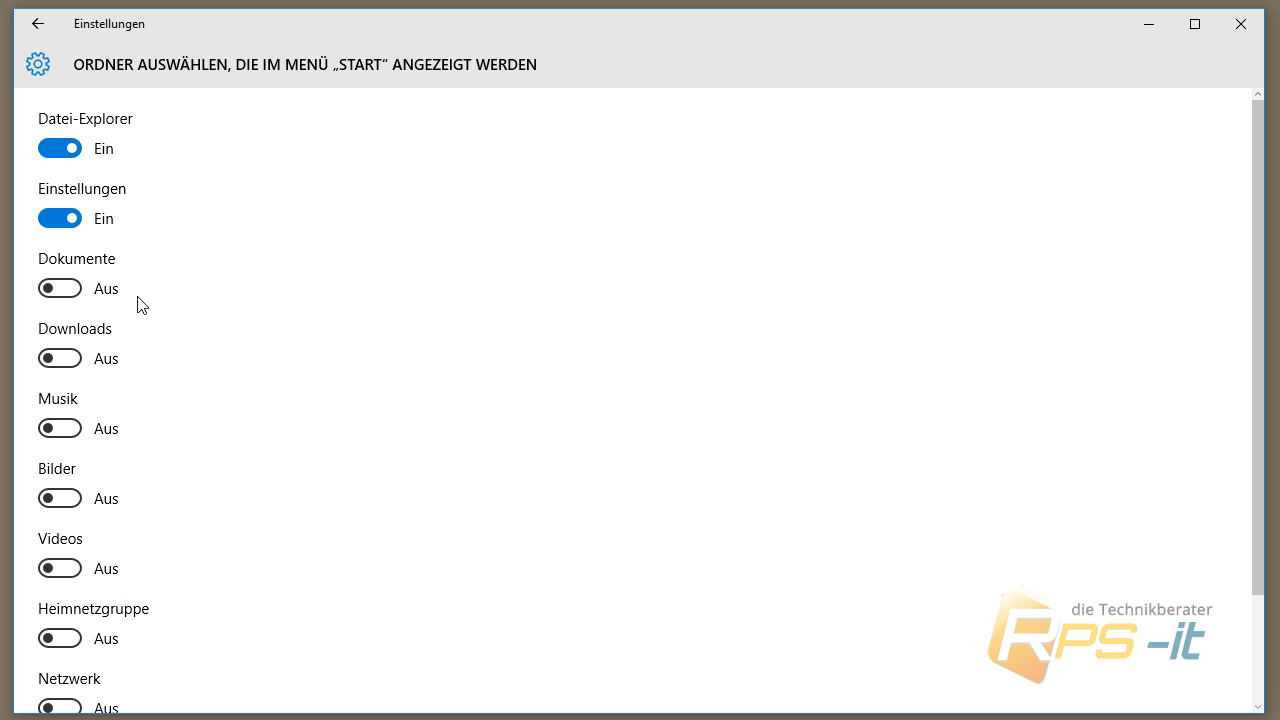
# - Turn on Dokumente, Downloads and Netzwerk as folders shown in the Start menu
pyautogui.click(68, 290)
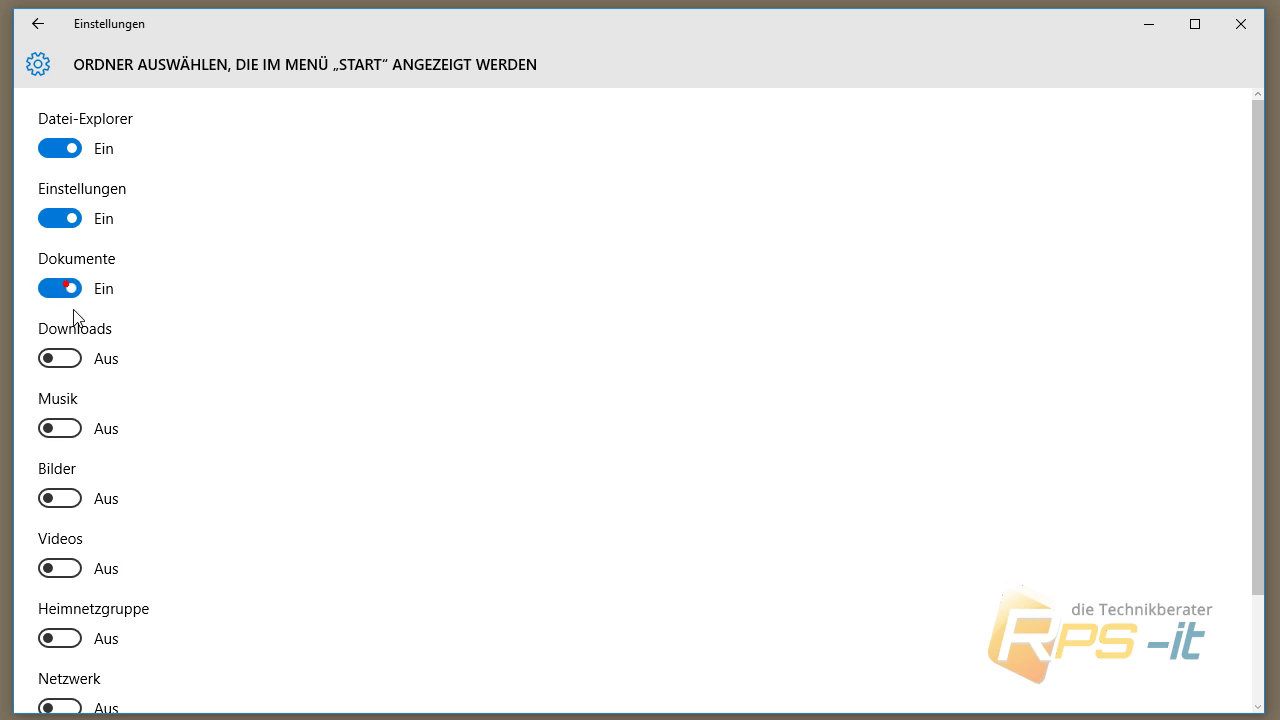
pyautogui.click(69, 360)
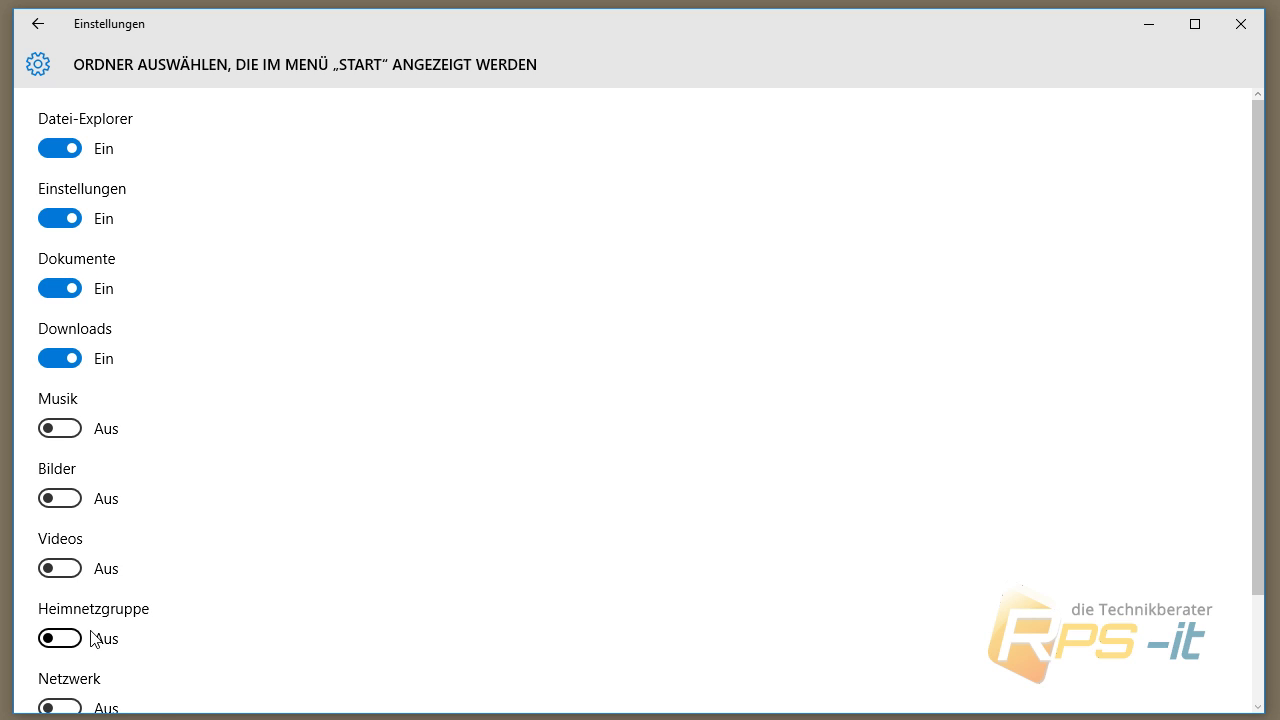
pyautogui.scroll(-1, 61, 627)
pyautogui.click(60, 614)
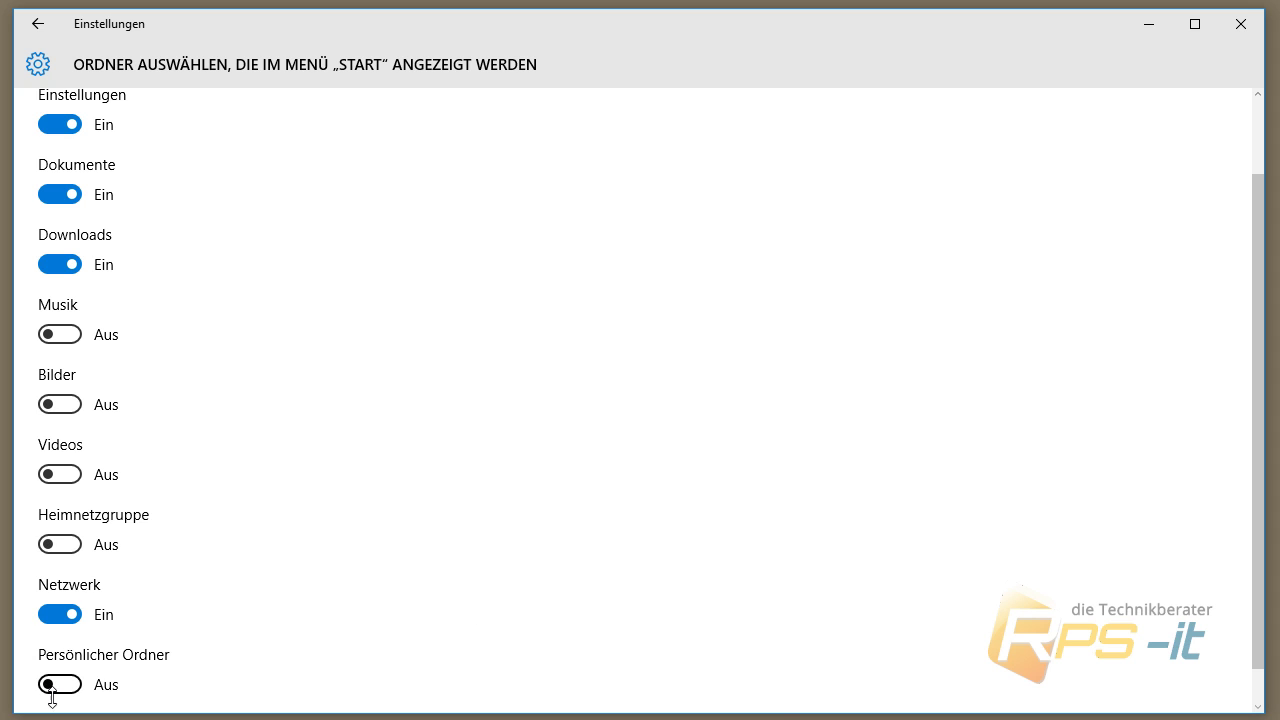
pyautogui.click(20, 705)
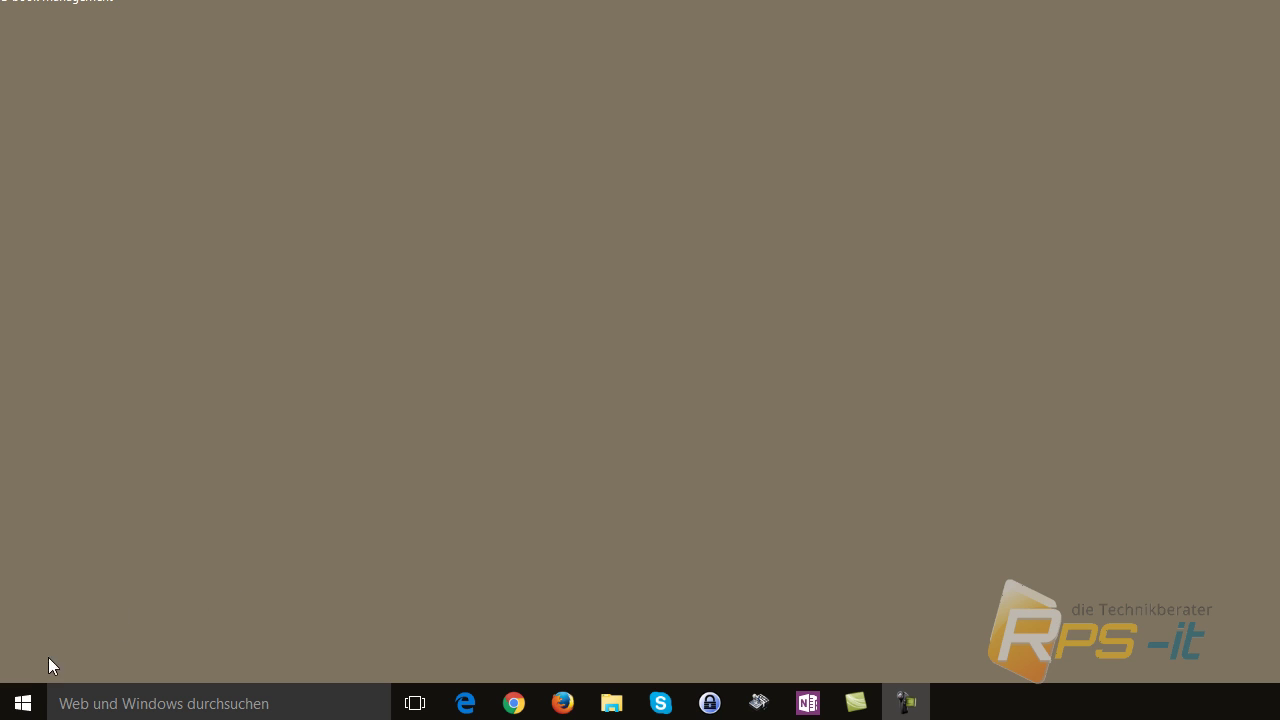
# - Open Alarm & Uhr from the Start menu's full app list and show the Weltuhr
pyautogui.click(22, 702)
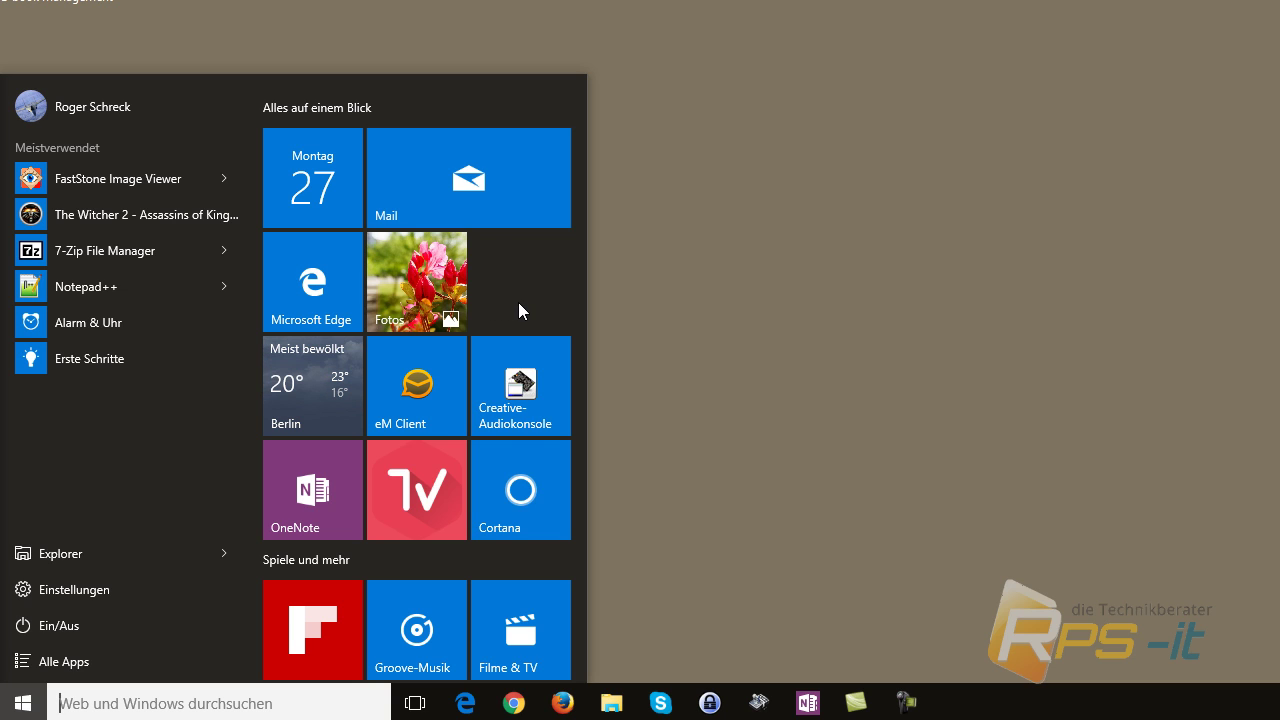
pyautogui.click(113, 664)
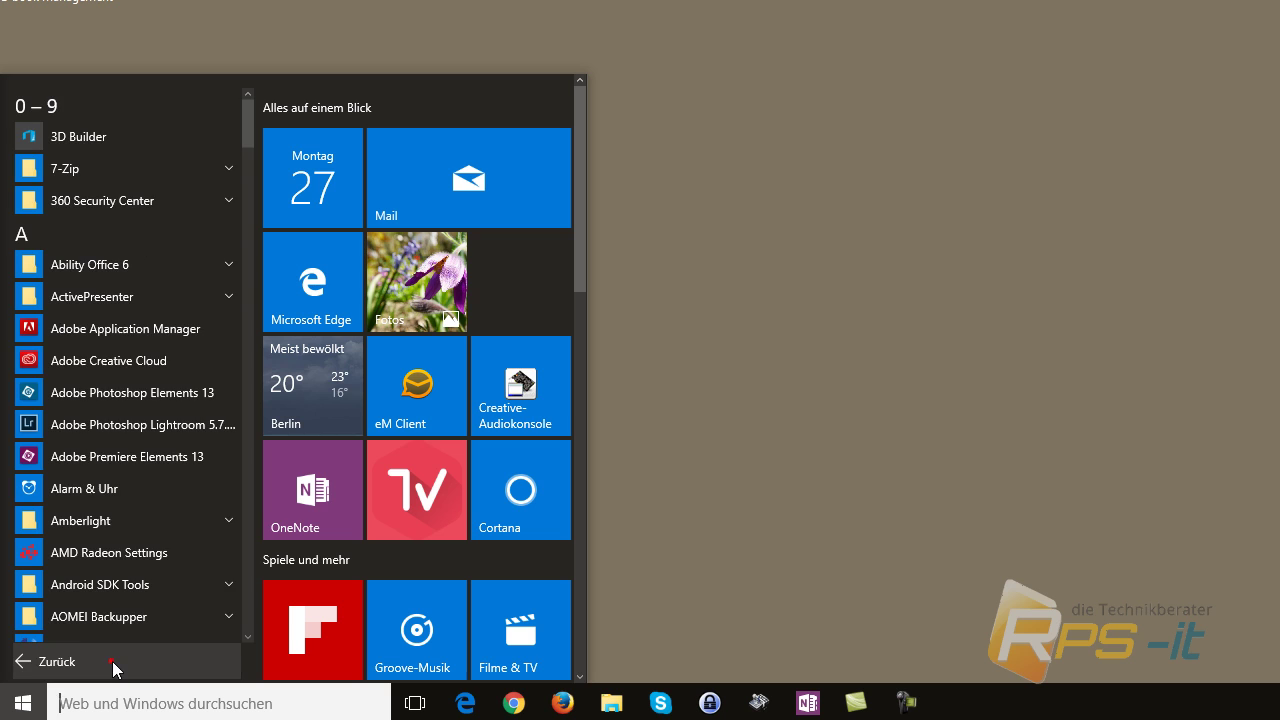
pyautogui.click(131, 490)
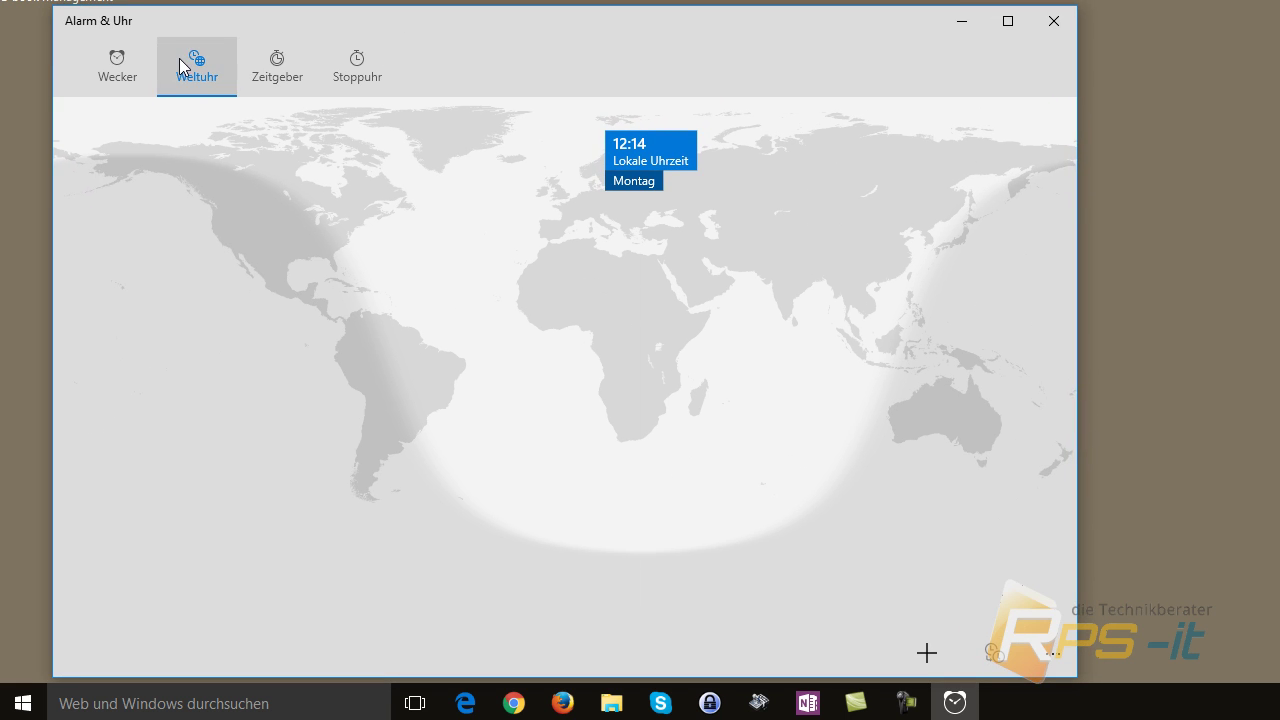
# - Pin the Weltuhr's "Lokale Uhrzeit" to Start and approve the new tile
pyautogui.rightClick(660, 148)
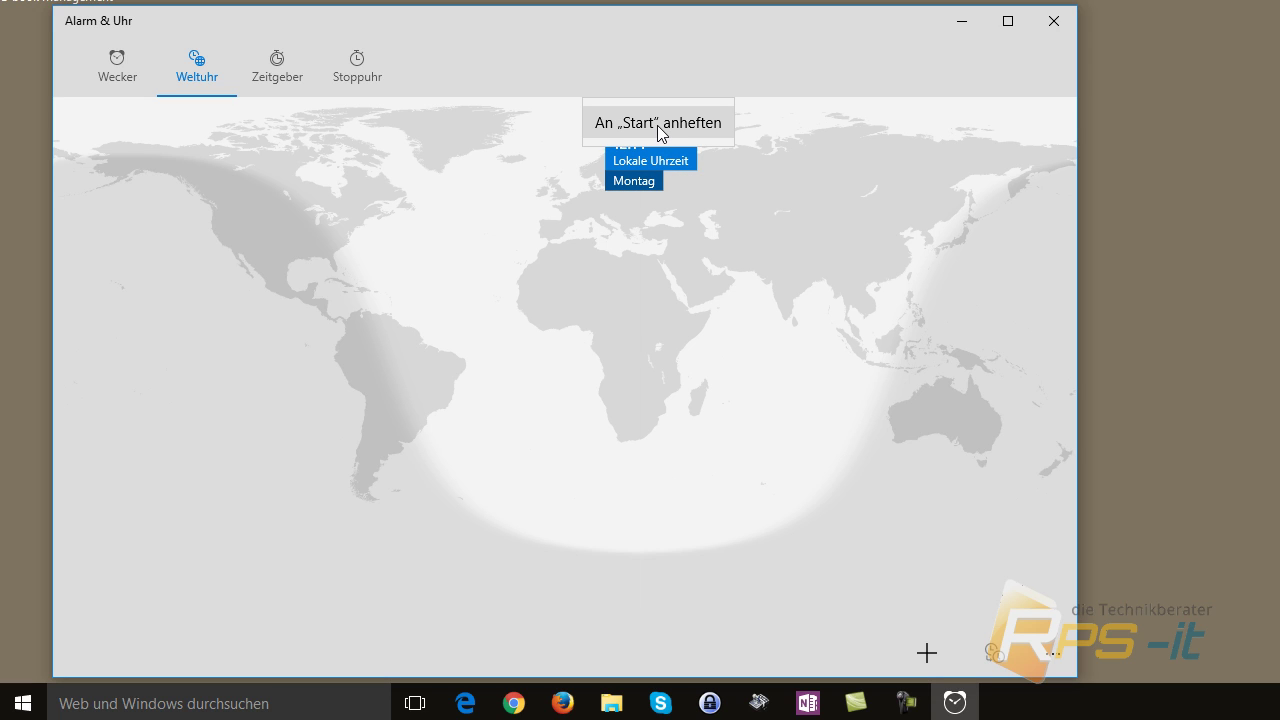
pyautogui.click(659, 124)
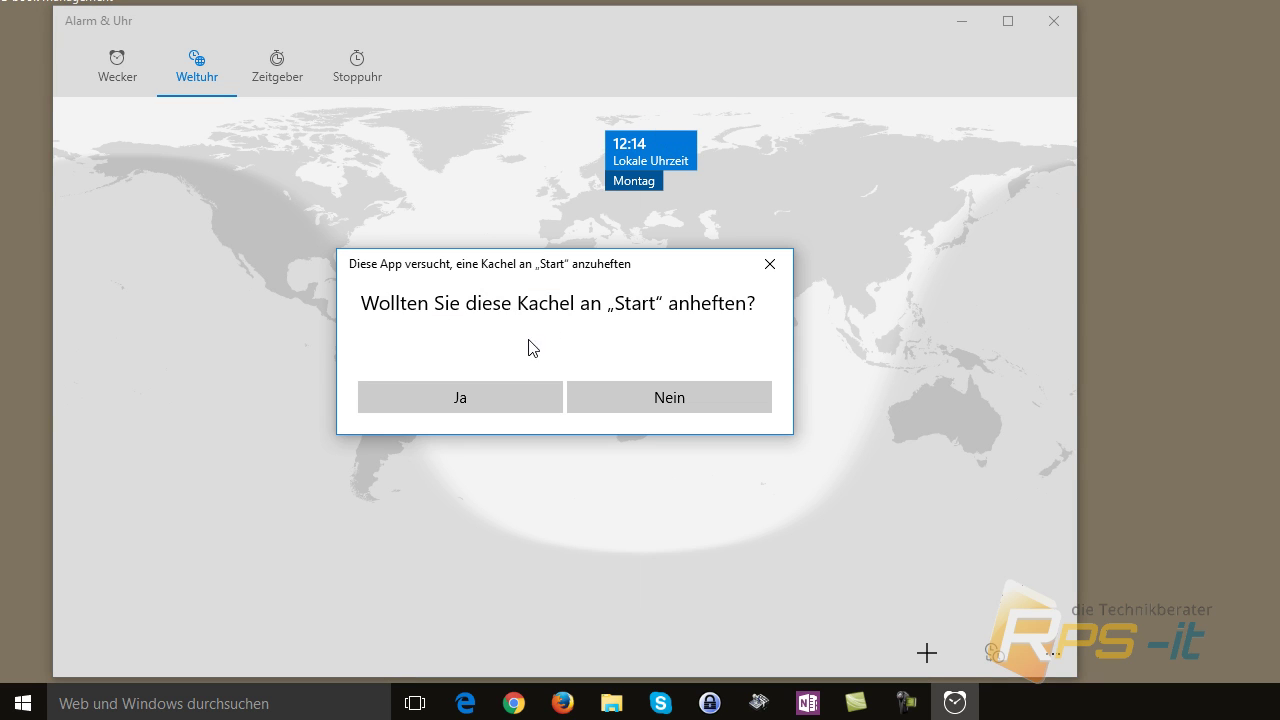
pyautogui.click(462, 410)
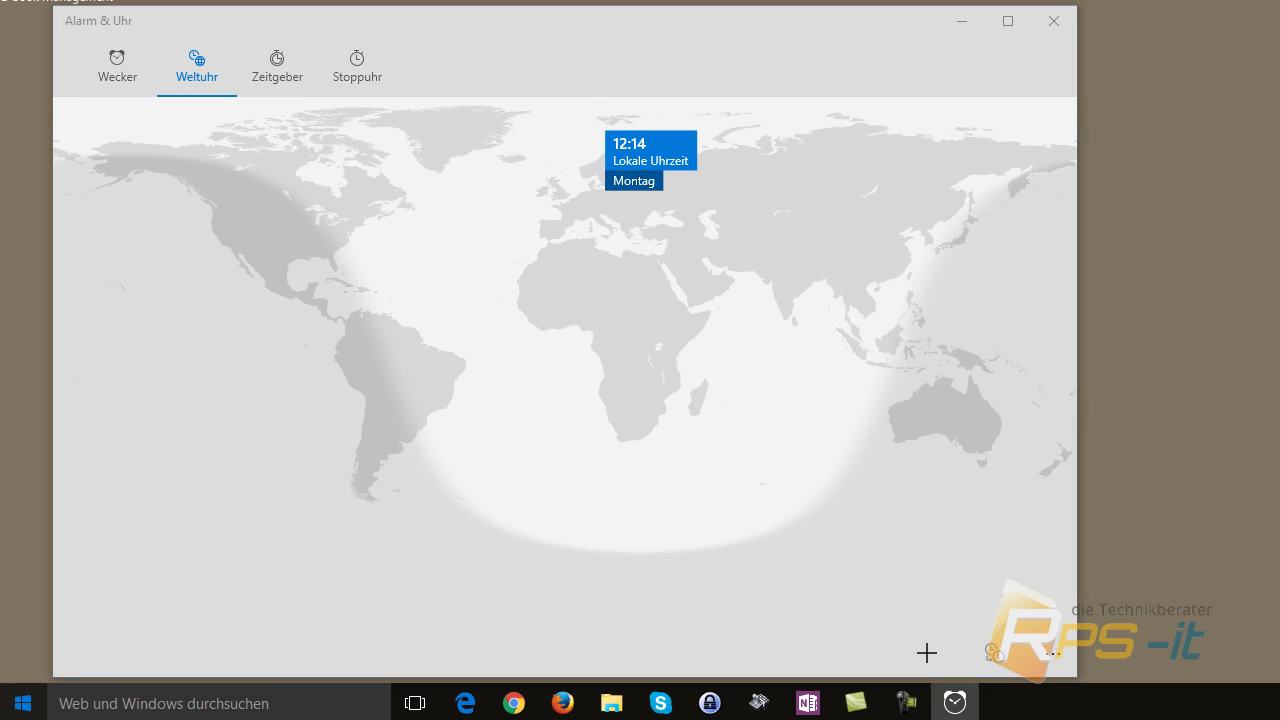
# - Move the "Lokale Uhrzeit" tile into the empty slot beside Fotos in the Start menu
pyautogui.click(22, 702)
pyautogui.scroll(-10, 400, 480)
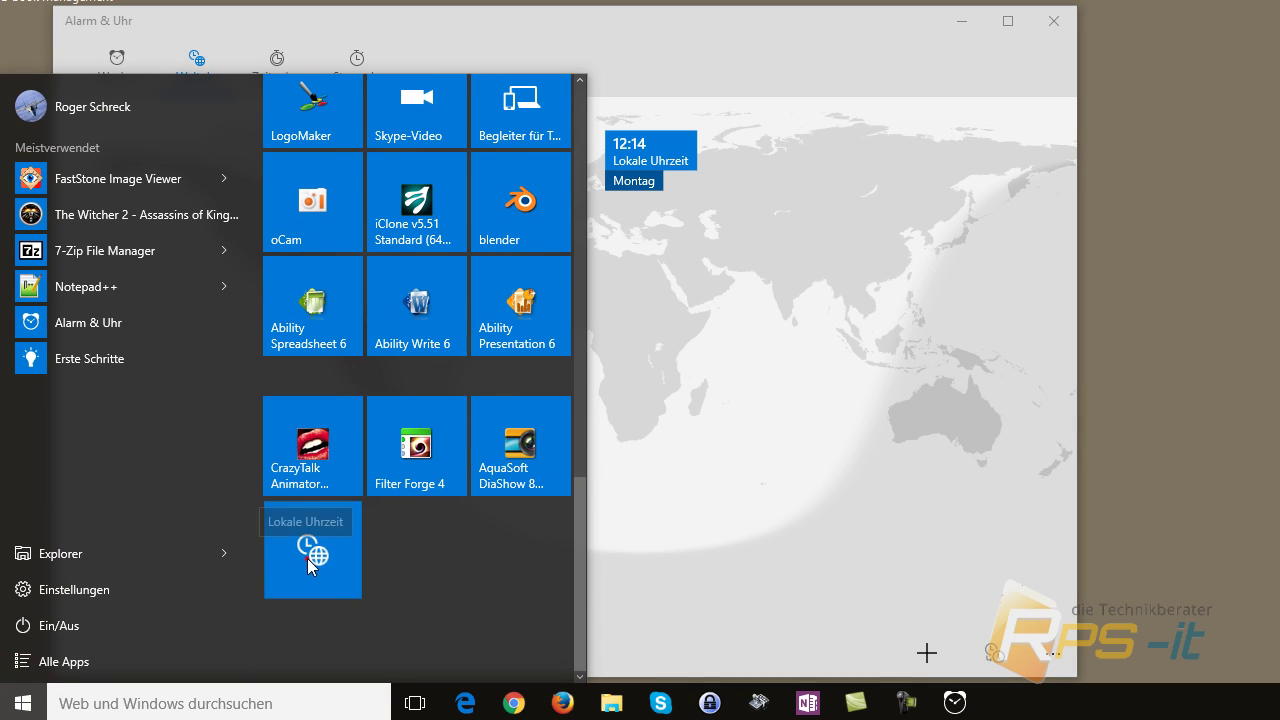
pyautogui.moveTo(307, 558); pyautogui.dragTo(521, 255)
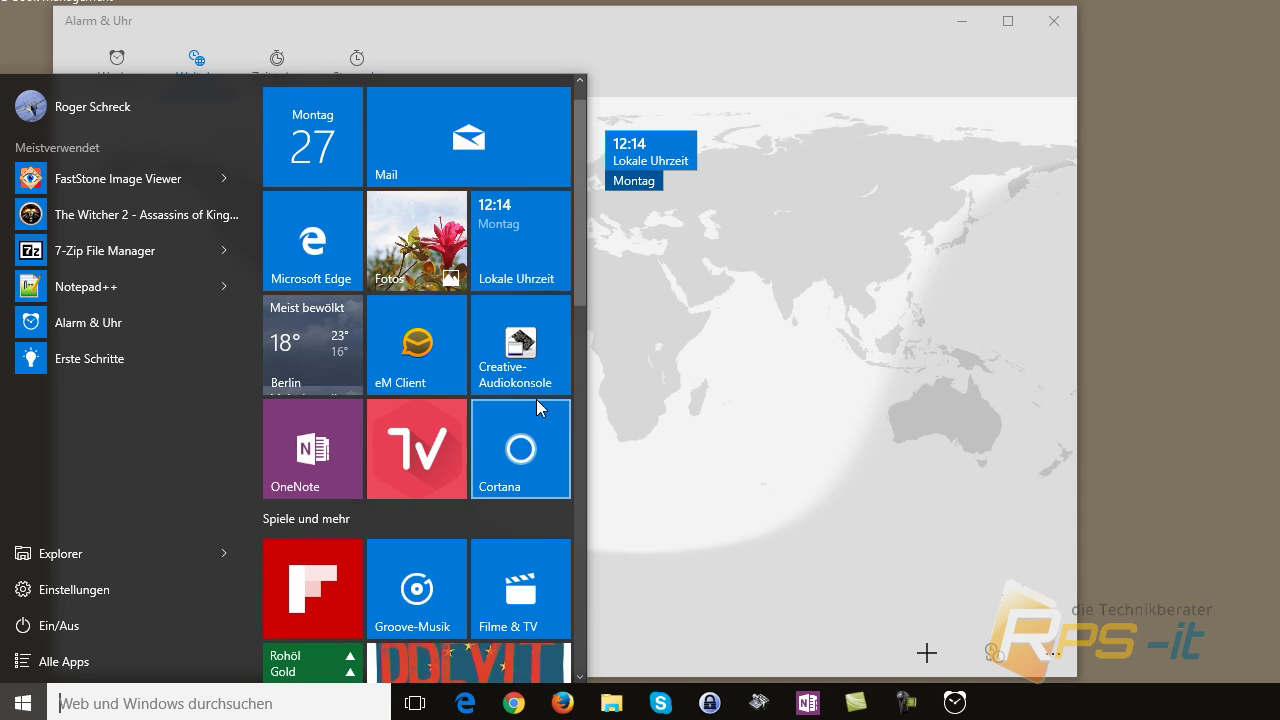